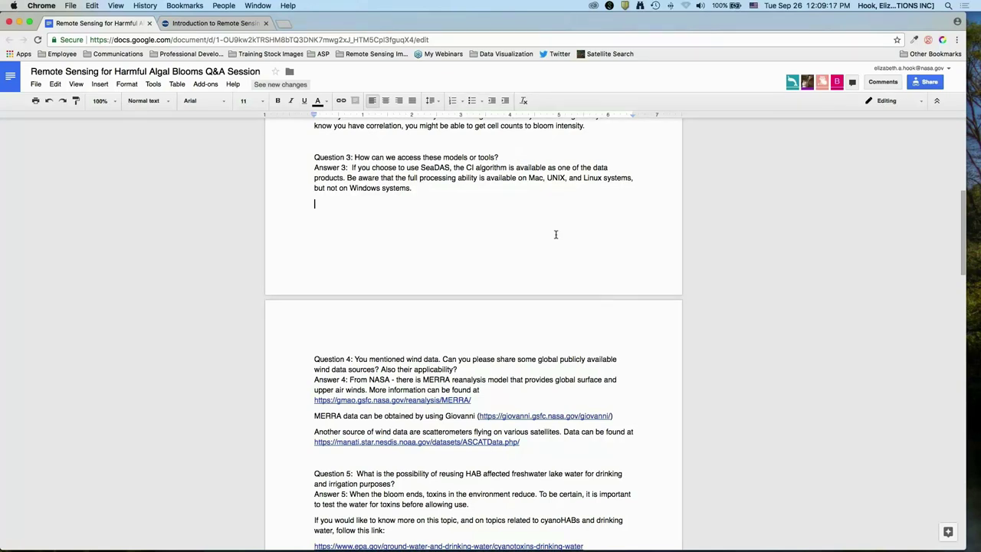
Under Answer 3, note that SeaDAS's CI algorithm lacks Windows support, so use image processing software.
text(We've talked already i)
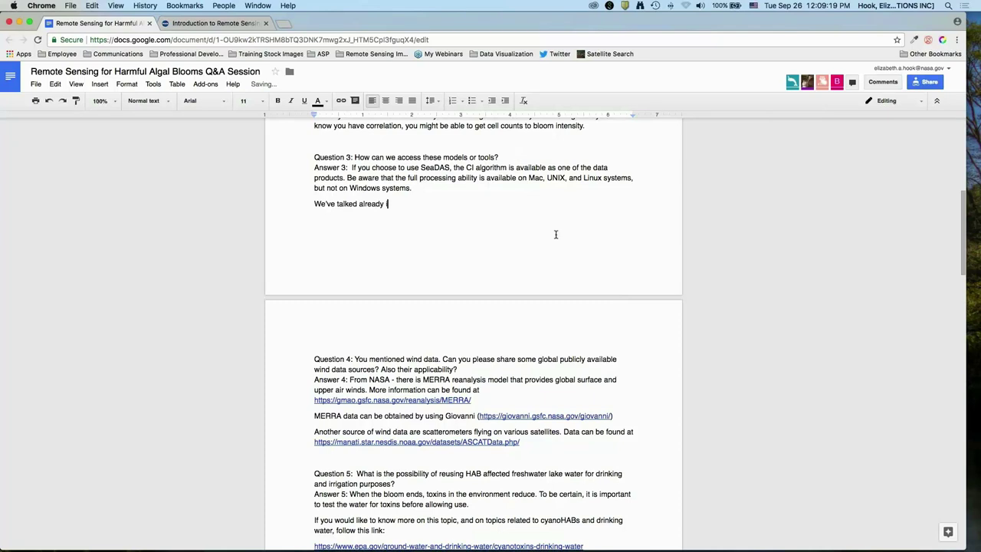
text(n week 2 and a few other times about us)
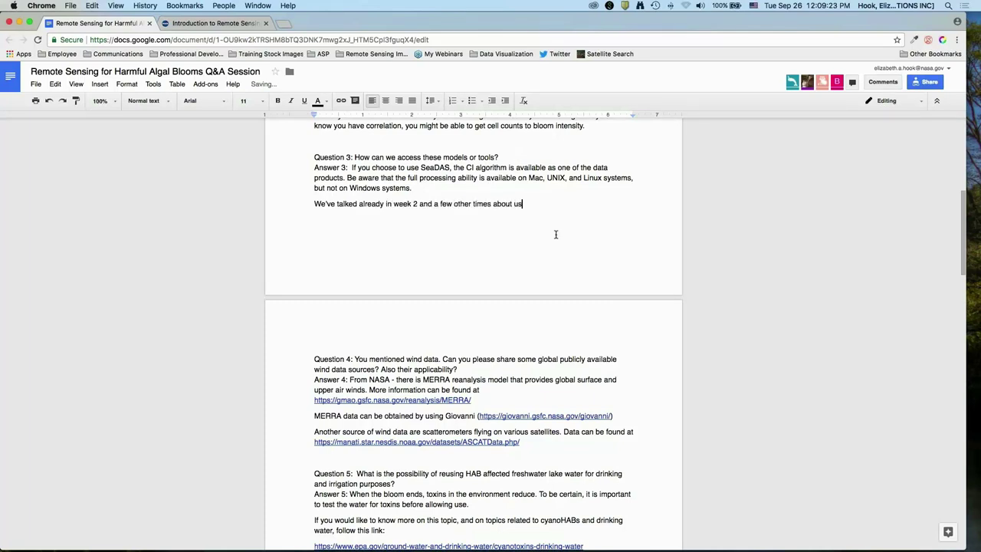
text(ing SeaDAS - the CI algorithm is an a)
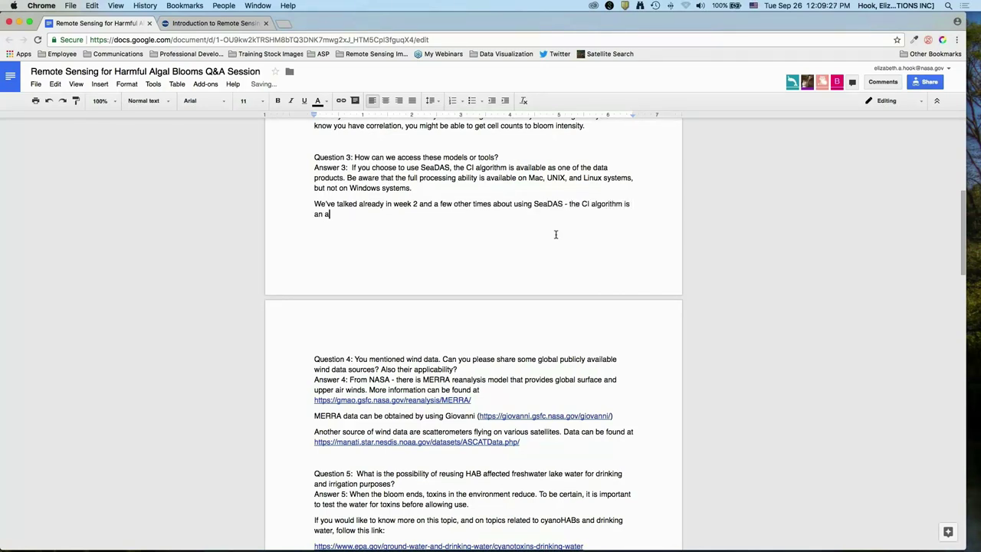
key(BackSpace)
key(BackSpace)
key(BackSpace)
key(BackSpace)
text(one of the avail algorithms for)
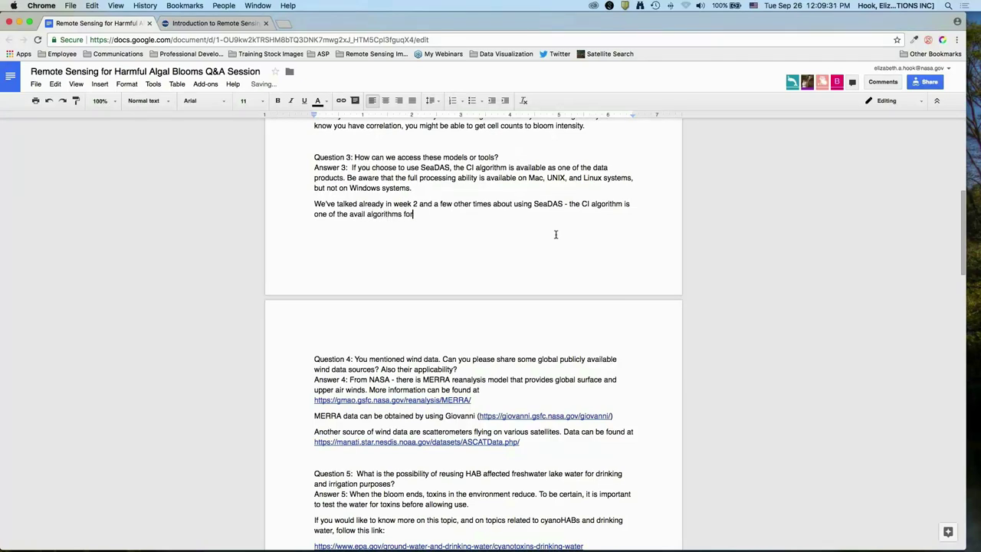
text( data products. The unfortunate thing is that )
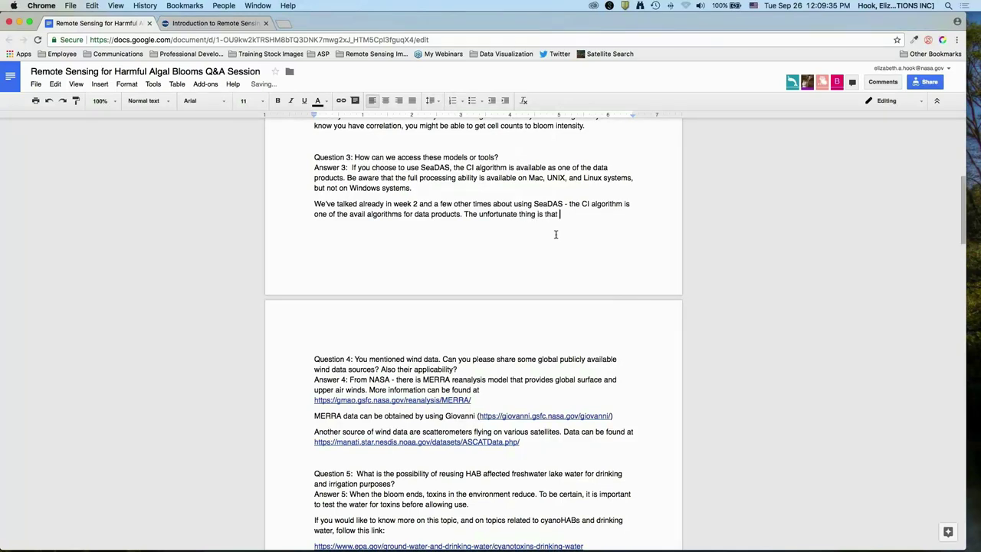
text(Windows doesn't have full capabilities - yo)
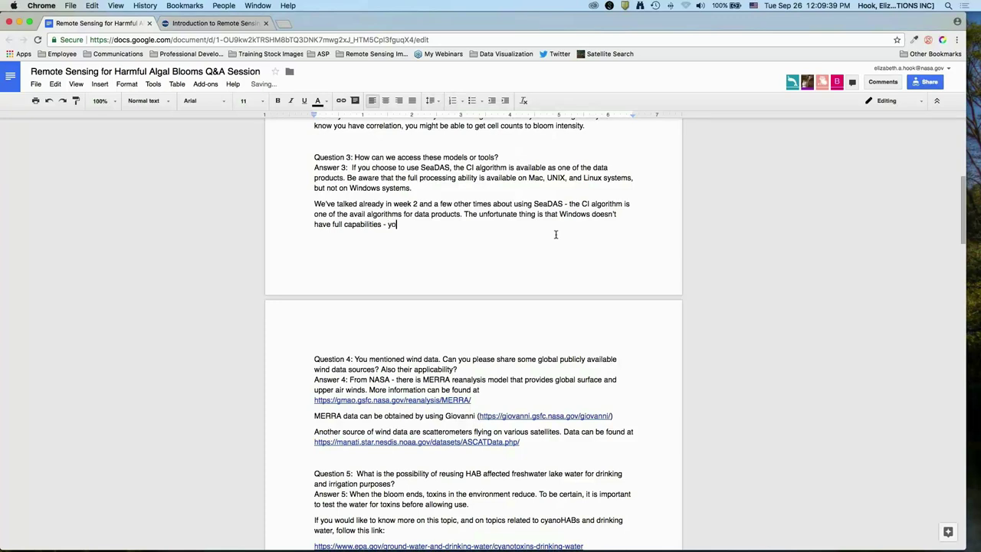
text(u need Mac, UNIX, or Linux to do full pr)
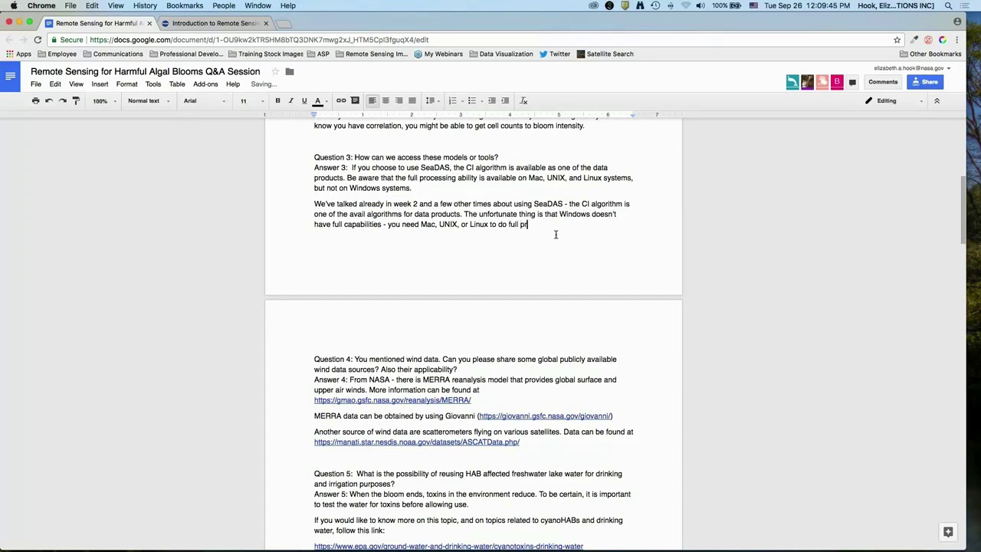
text(ocessing ability. Another approach is to use )
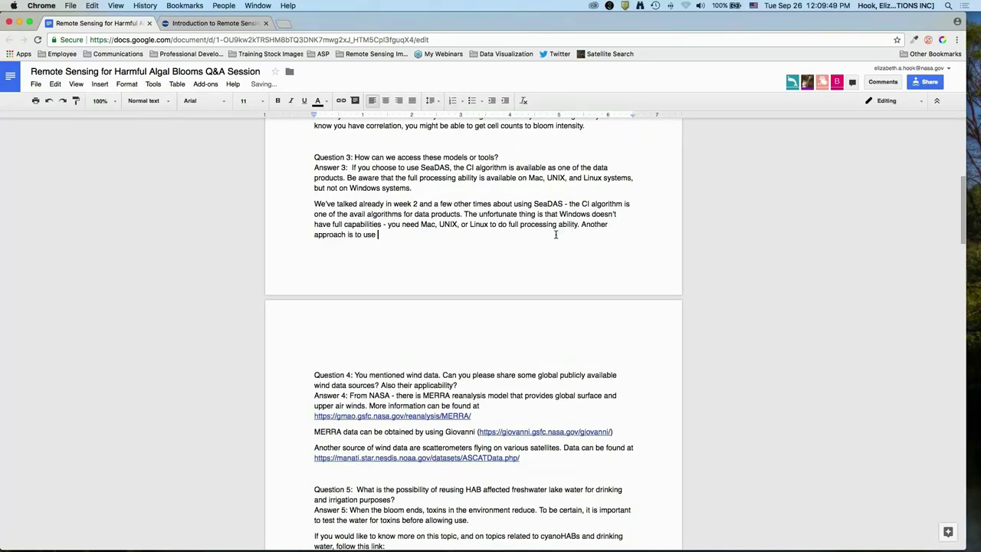
text(the algorithm - you have the equation, you can do t)
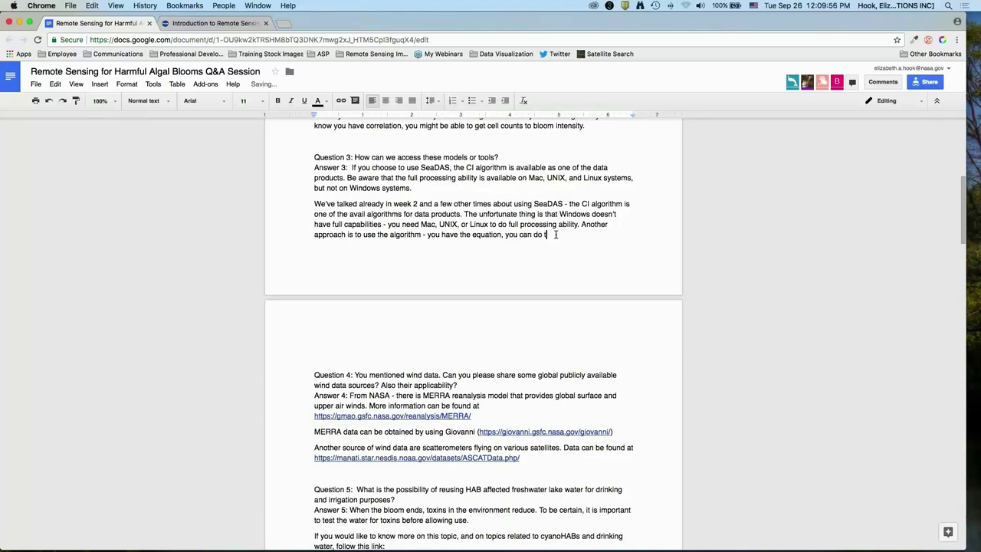
text(he math yourself using image proces)
text(sing software.)
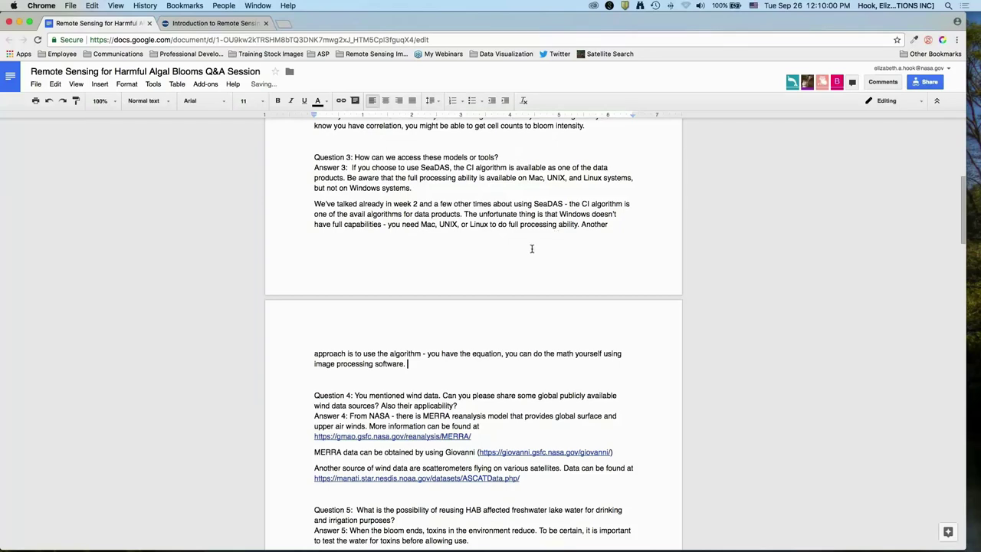
scroll(531, 248, down, 3)
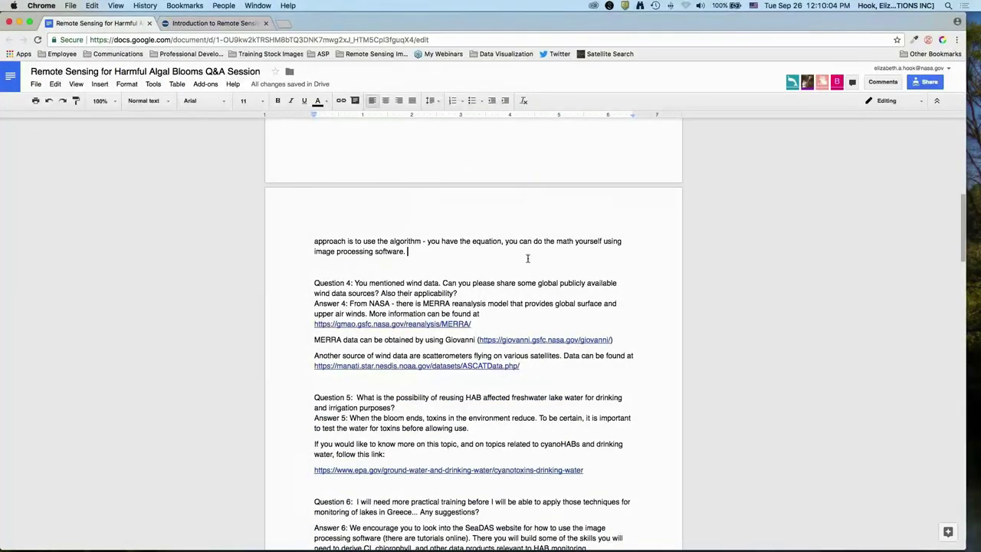
scroll(527, 256, up, 1)
scroll(527, 254, up, 2)
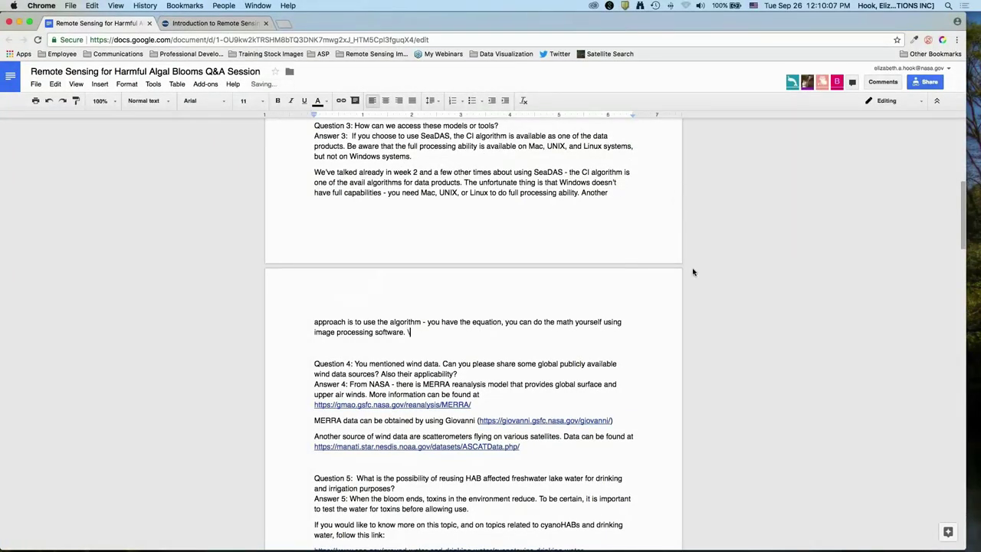
key(Return)
Add a paragraph recommending RStools for ArcGIS users on a PC, improved in the last few years.
text(Another option )
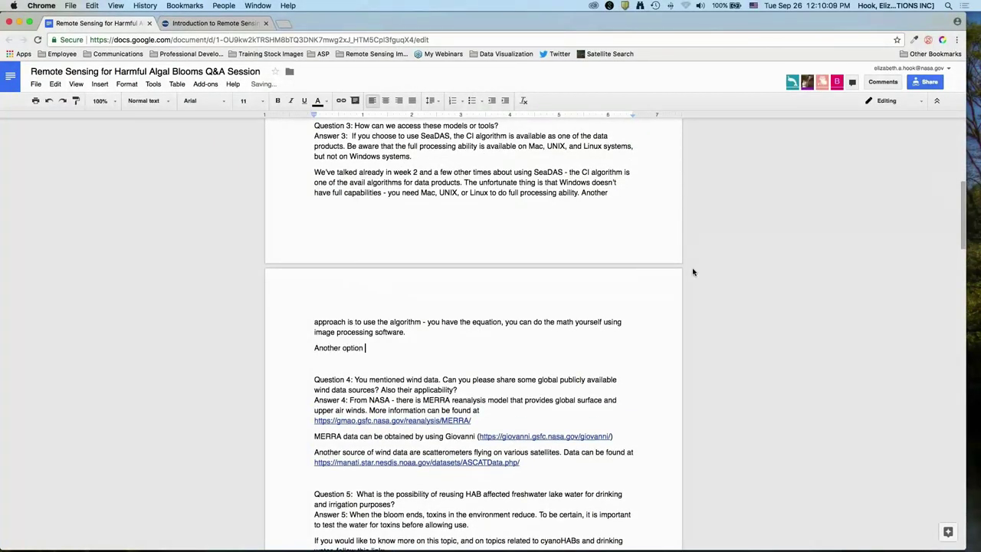
text(is RStools - if you don't have a Mac, UNIX, or Lin)
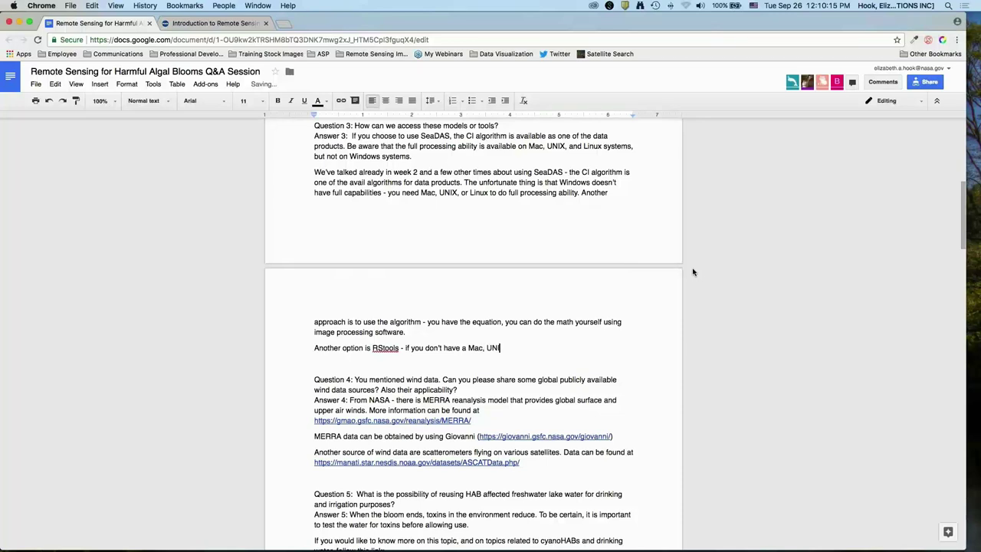
text(ux - but do have A)
text(rcGIS on a )
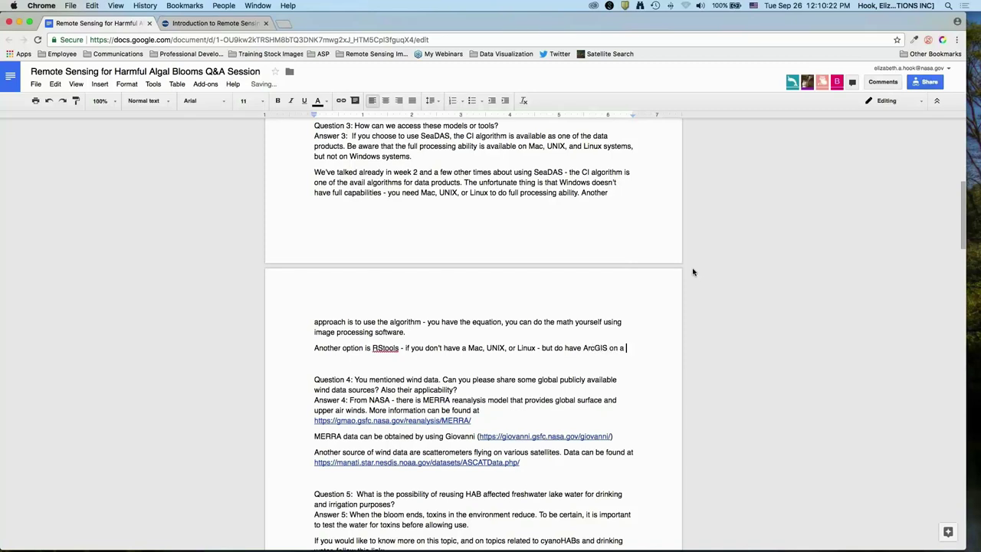
text(PC you can use RS )
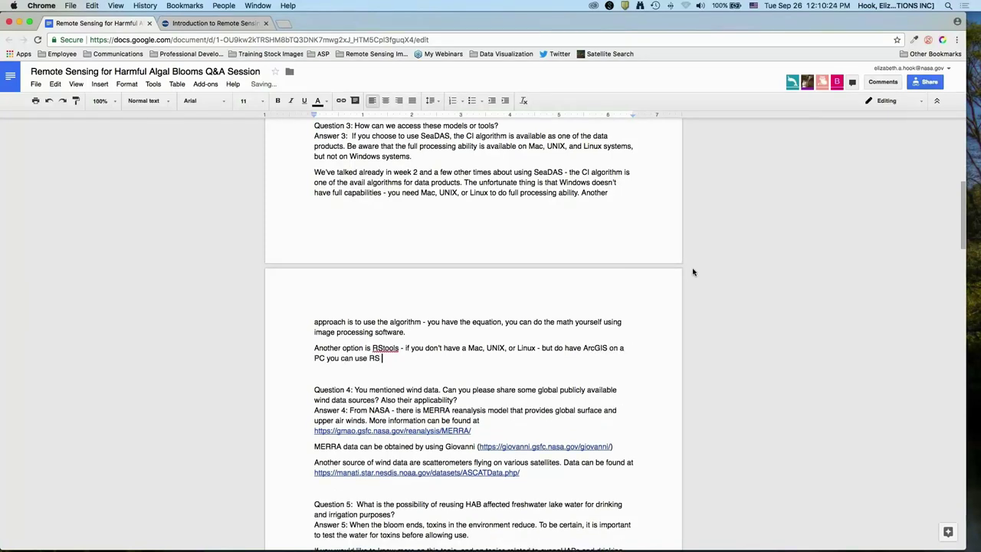
text(tools to do that same process.)
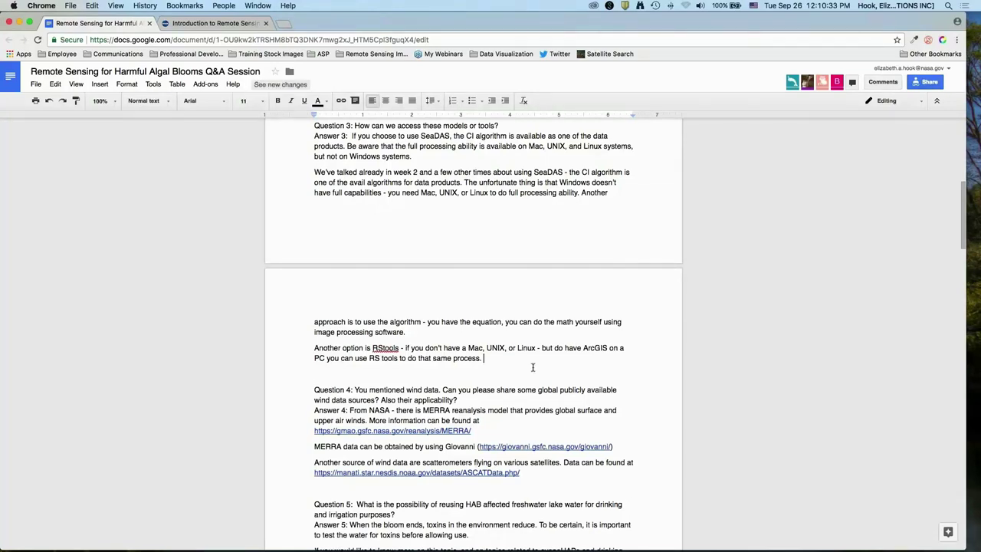
scroll(533, 367, down, 1)
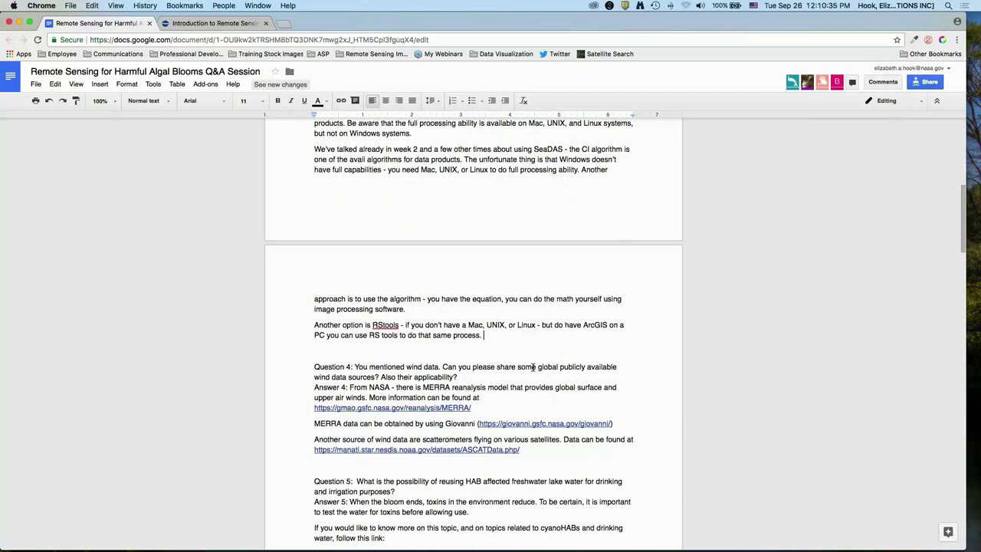
text(T)
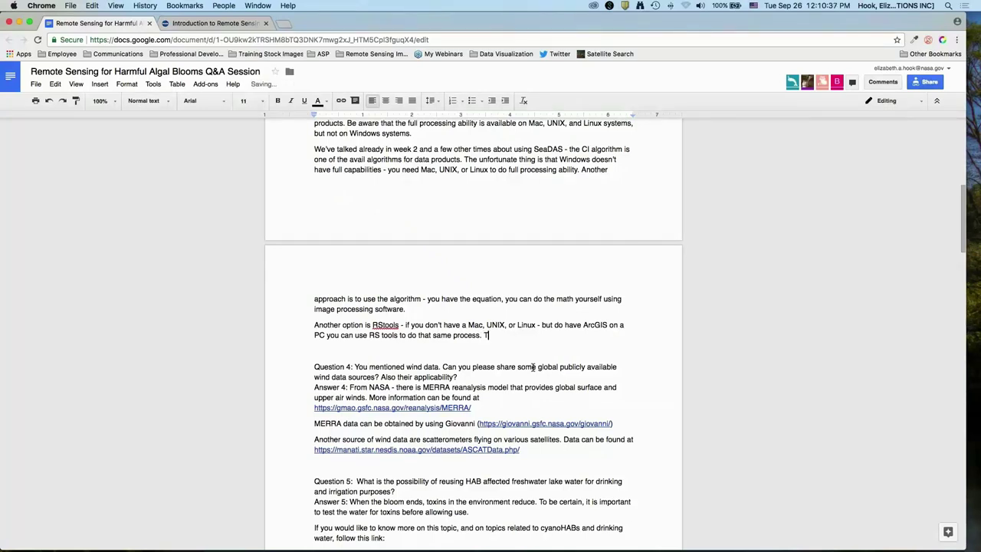
text(here's also a RS tools tool f)
text(hat)
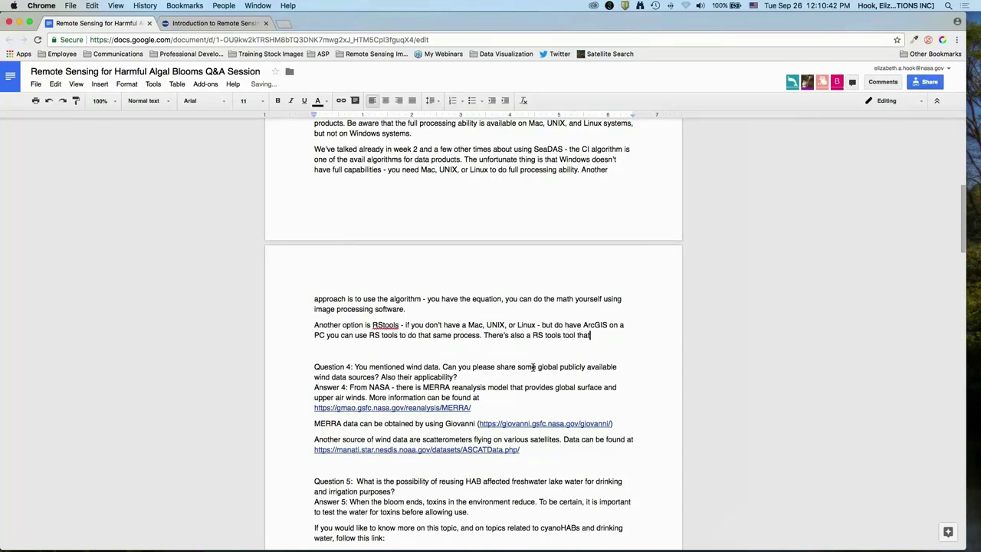
text('s been improved in the )
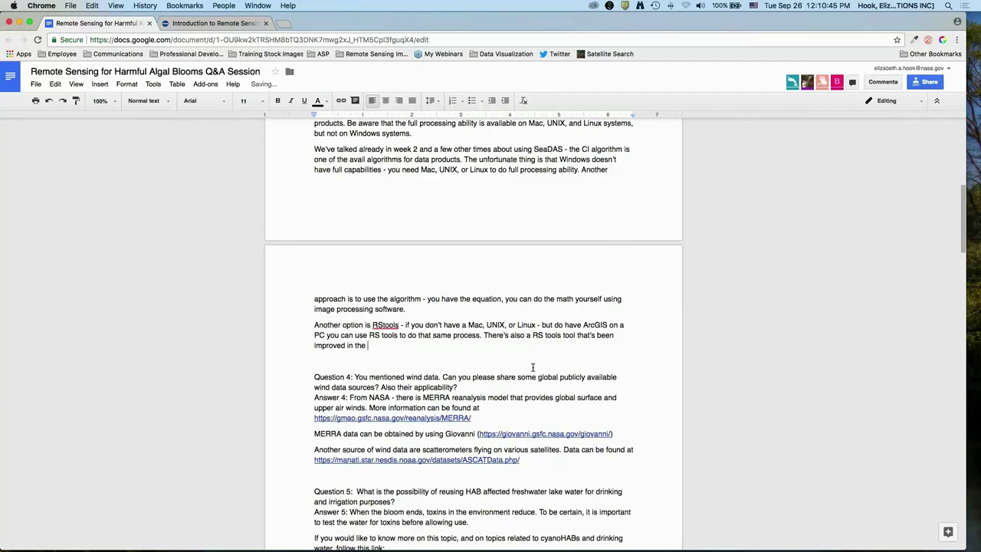
text(next)
key(BackSpace)
key(BackSpace)
key(BackSpace)
key(BackSpace)
text(last few years.)
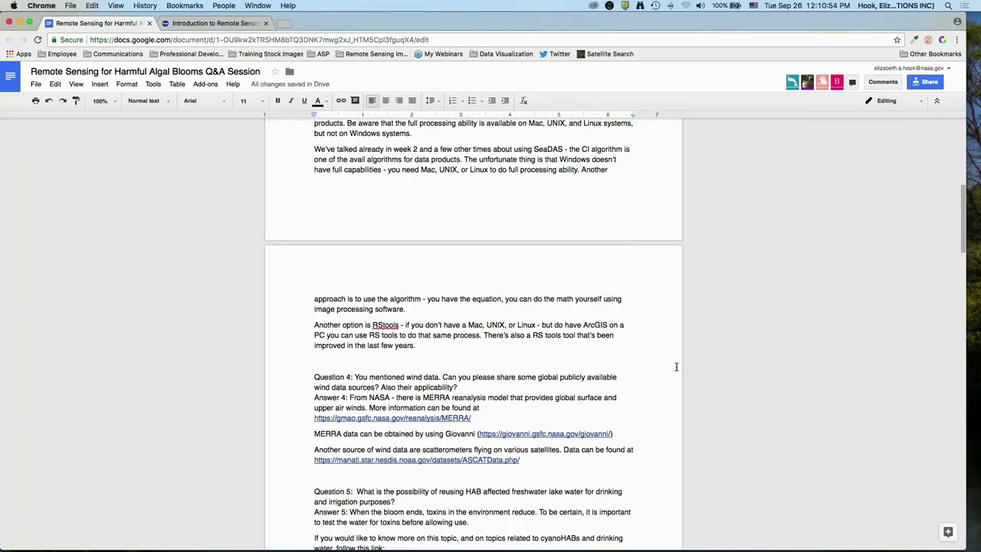
scroll(730, 369, down, 2)
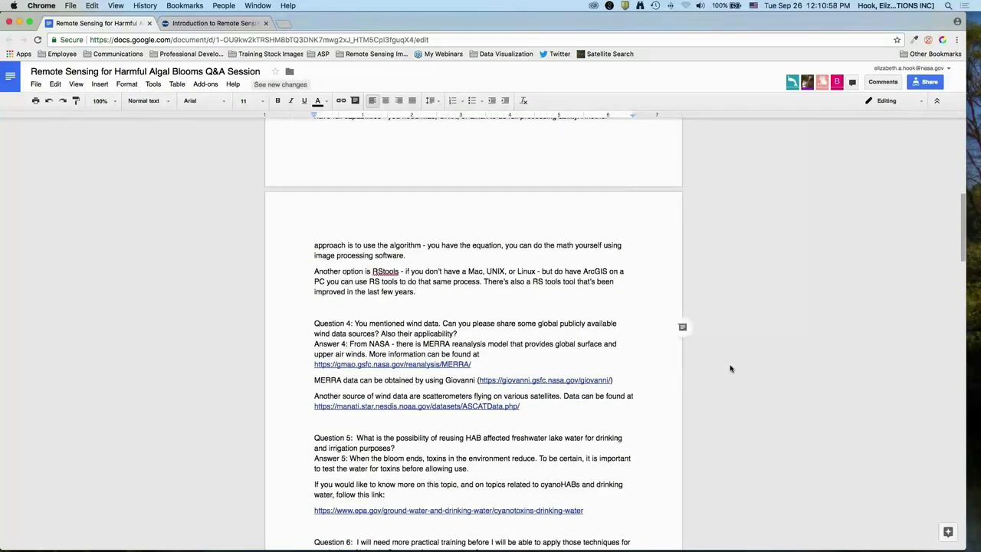
scroll(729, 369, down, 4)
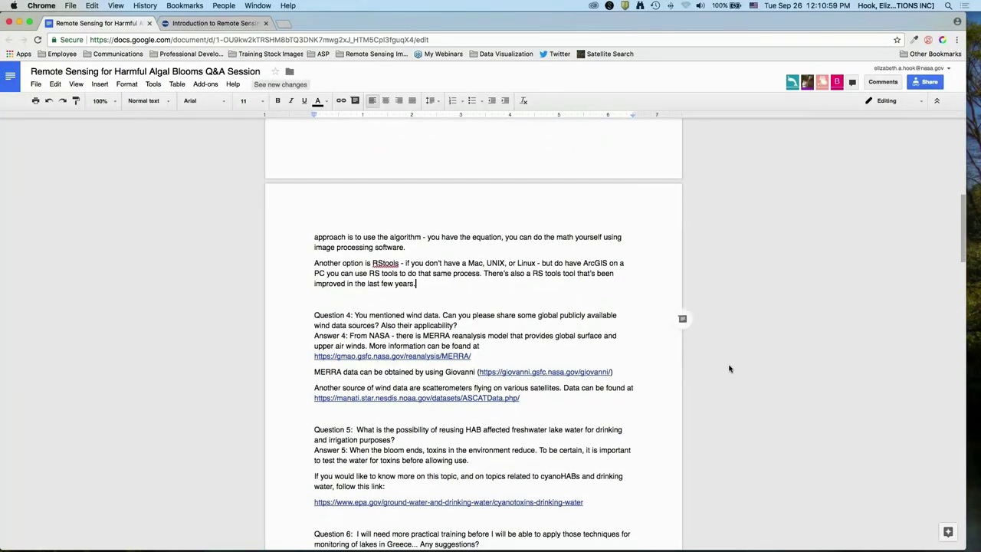
Open a blank line after the ASCAT data link at the end of Answer 4.
click(534, 280)
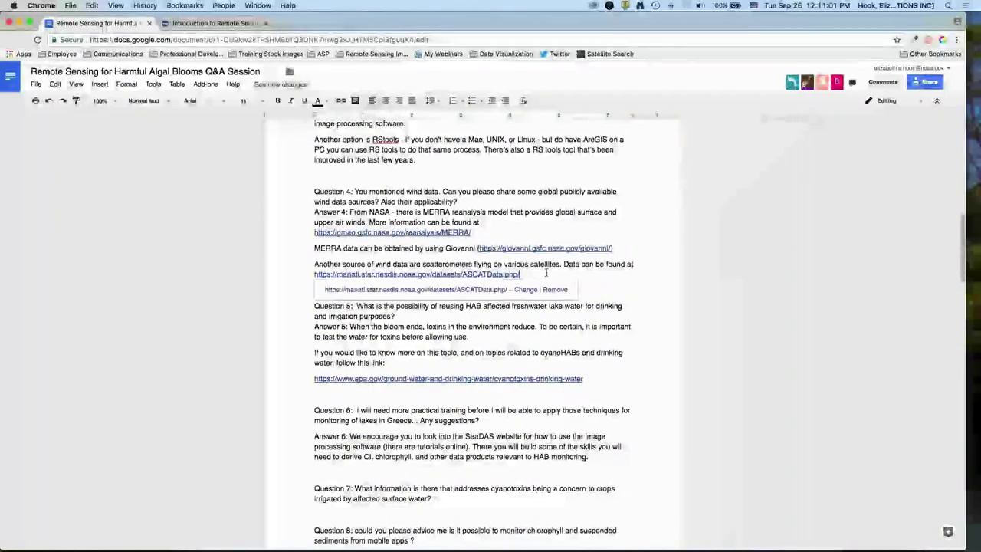
key(Return)
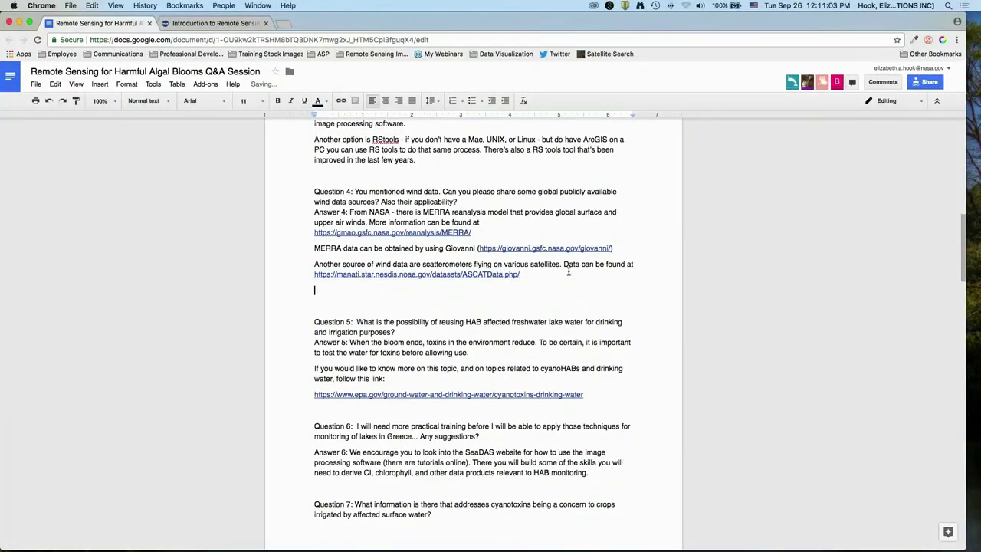
scroll(672, 284, down, 2)
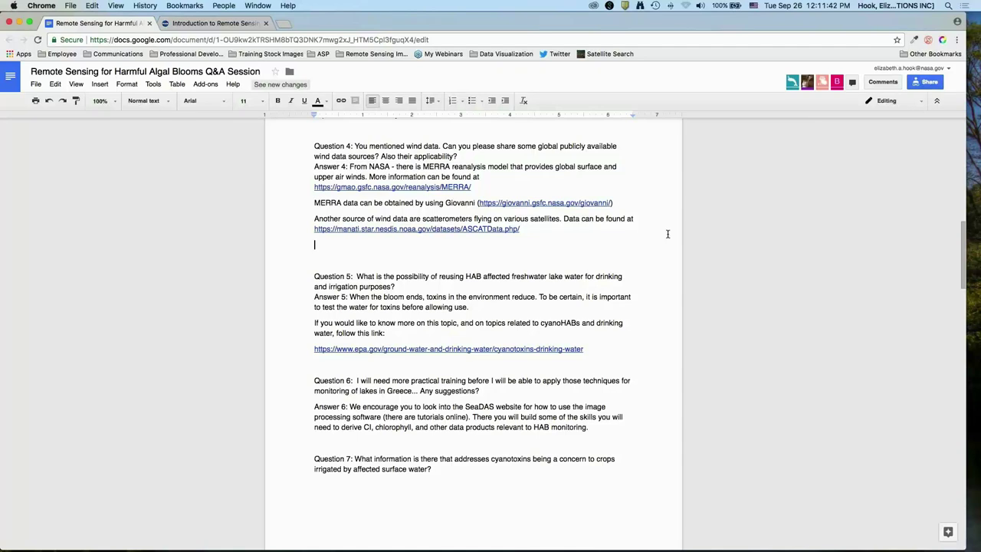
Describe MERRA surface winds via Giovanni at .5 x .6 degree resolution, noting reservoir size matters.
text(2 sources that Am)
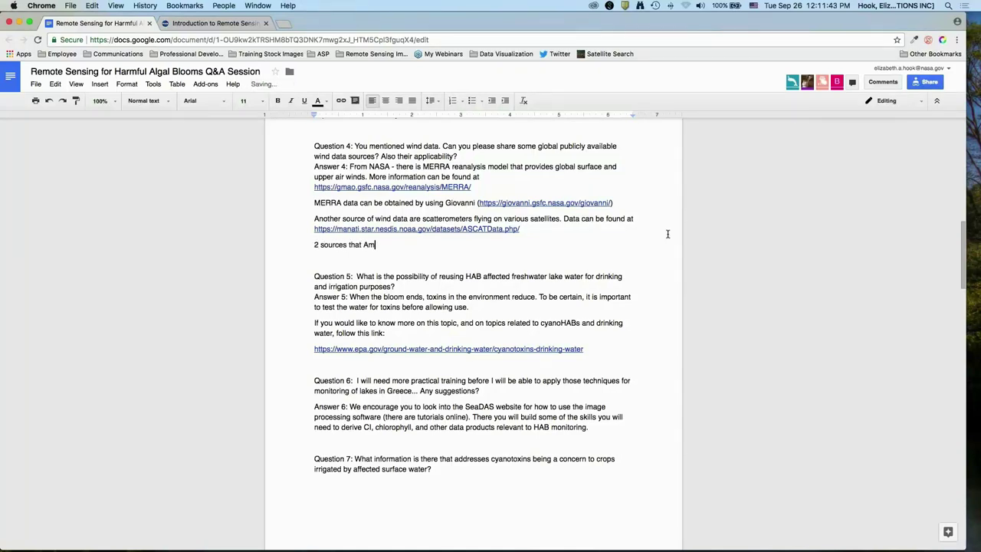
text(ita's aware of: MERRA (reanalyse)
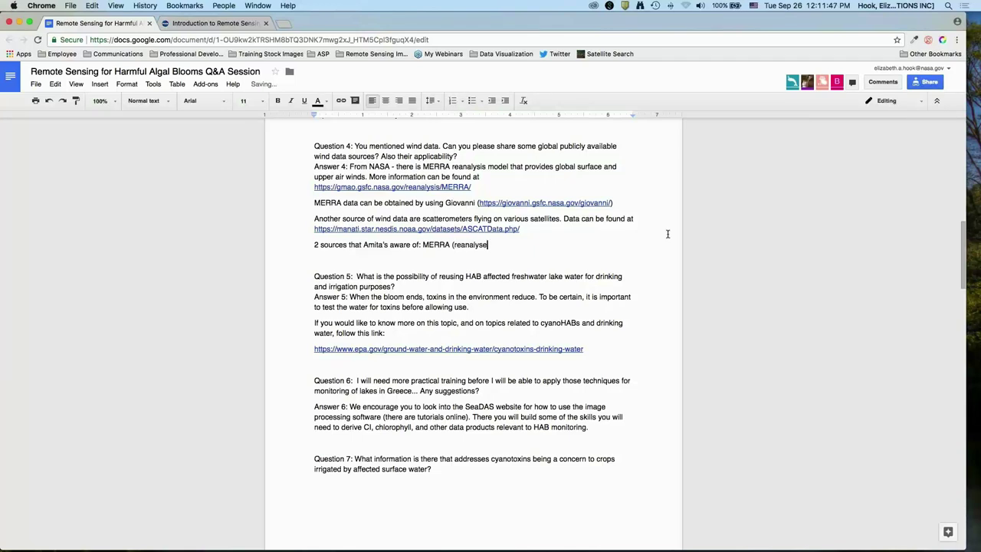
key(BackSpace)
text(is model from NASA) - a model)
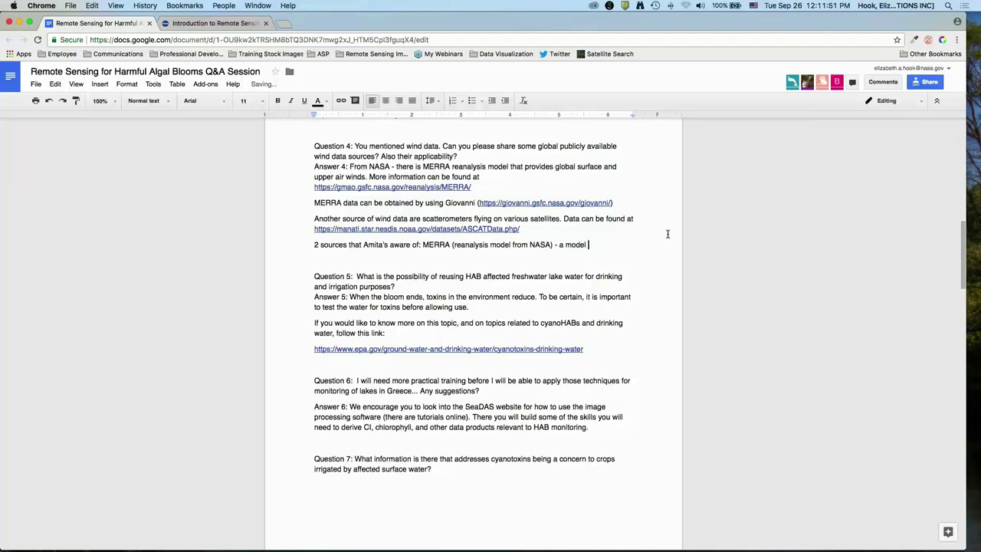
text( in which a lot of satellite )
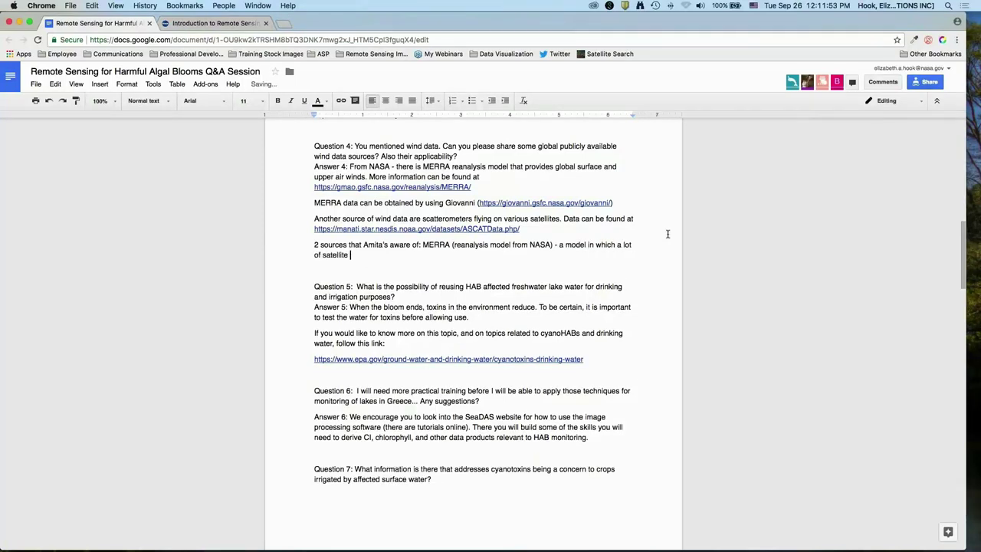
text(data is assimilated. That provides surfae)
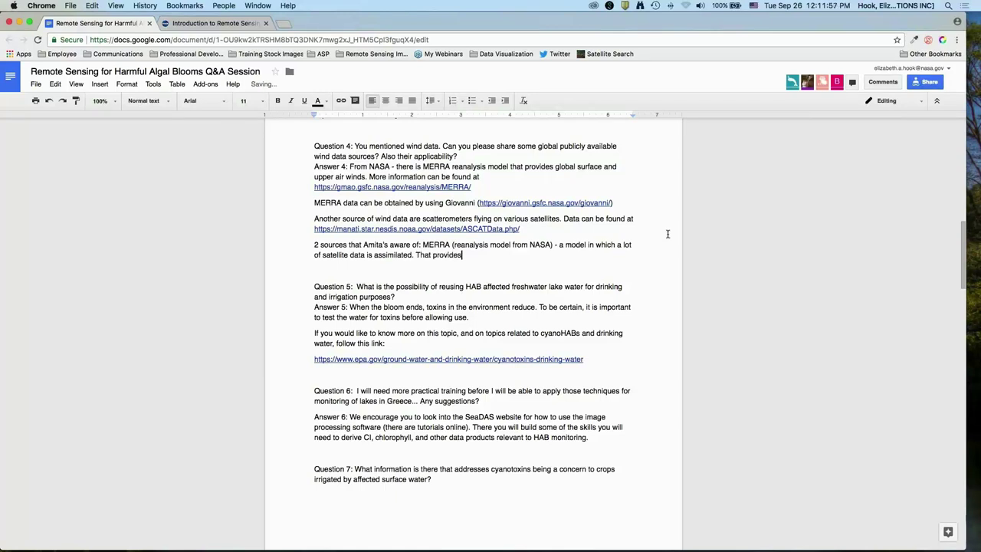
key(BackSpace)
key(BackSpace)
text(ace winds (referenced in presentation), )
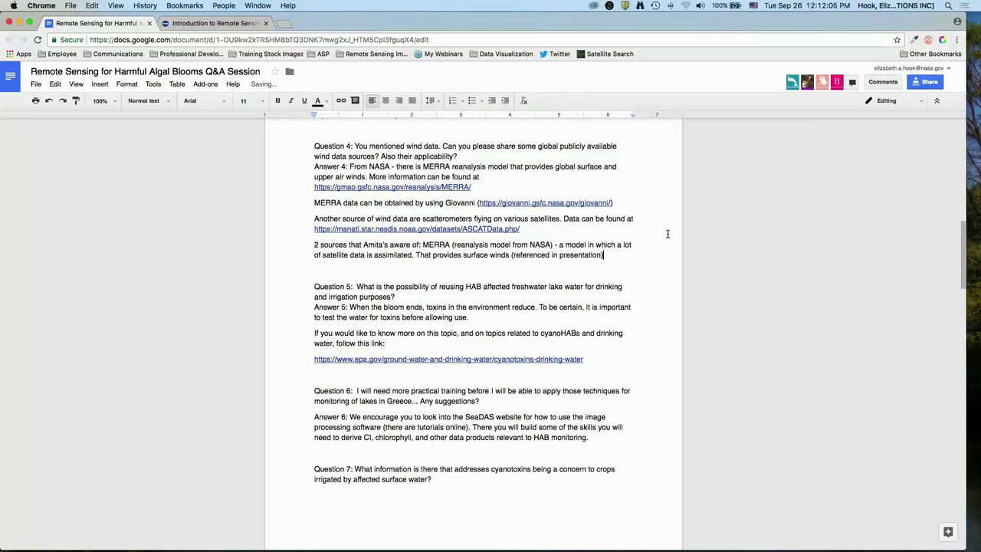
text(. Giovanni was ment)
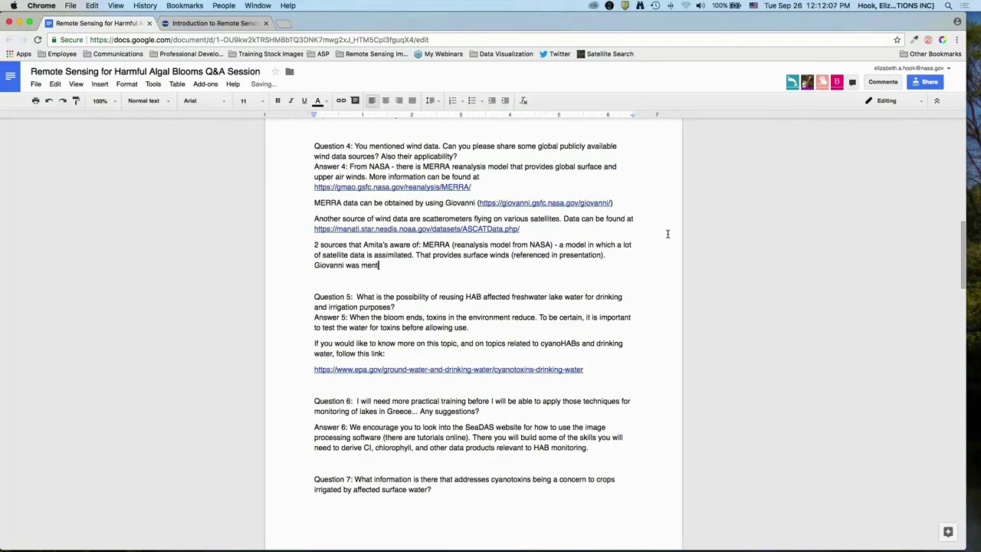
text(ioned in week 2 to get MODIS, but y)
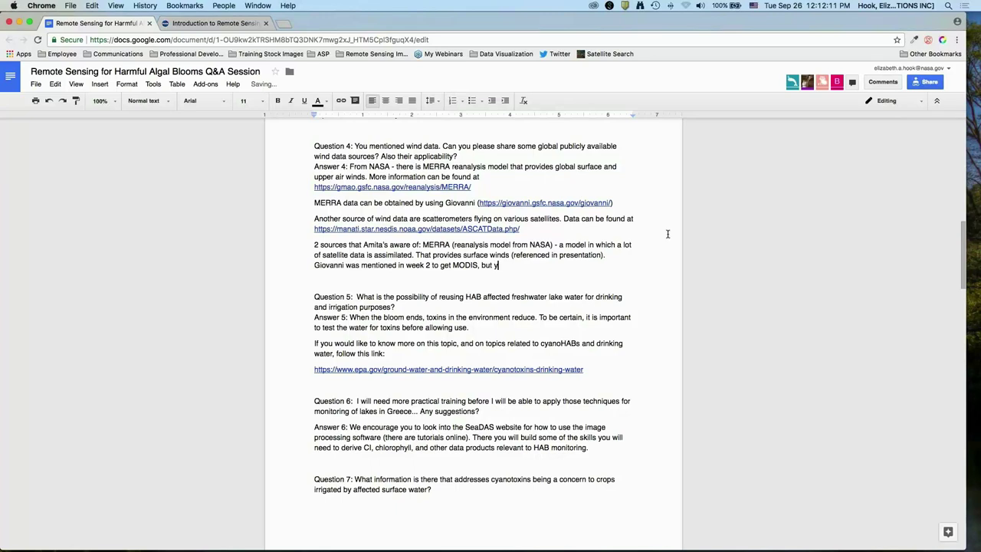
text(ou can also search MERRA or winds, and you)
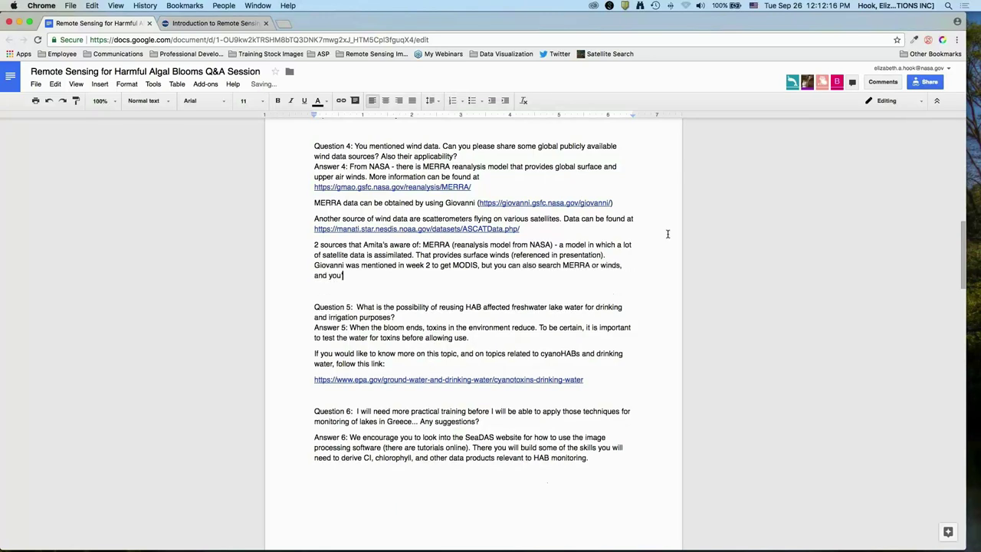
text('ll get the link to download the wind data.)
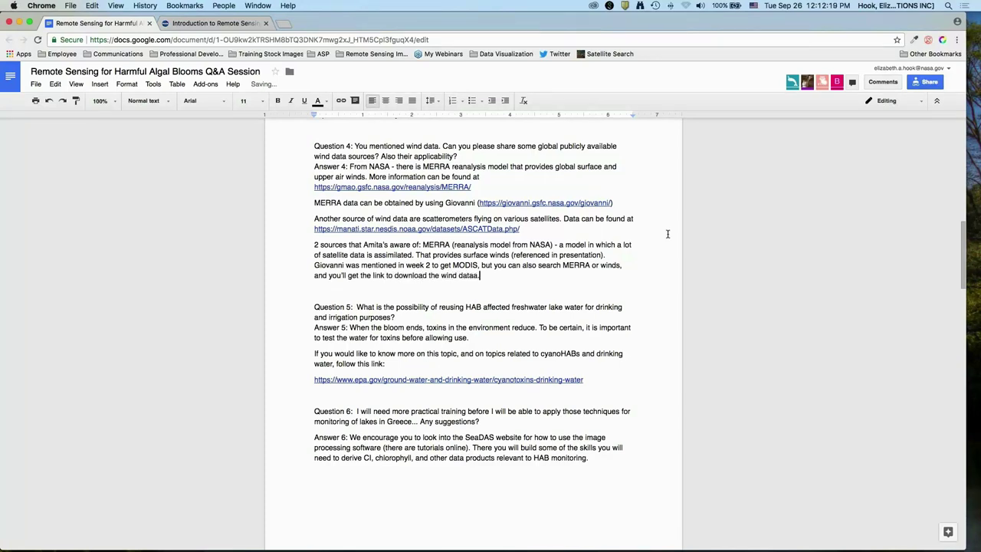
text( About .5 x .6 degree resolution -)
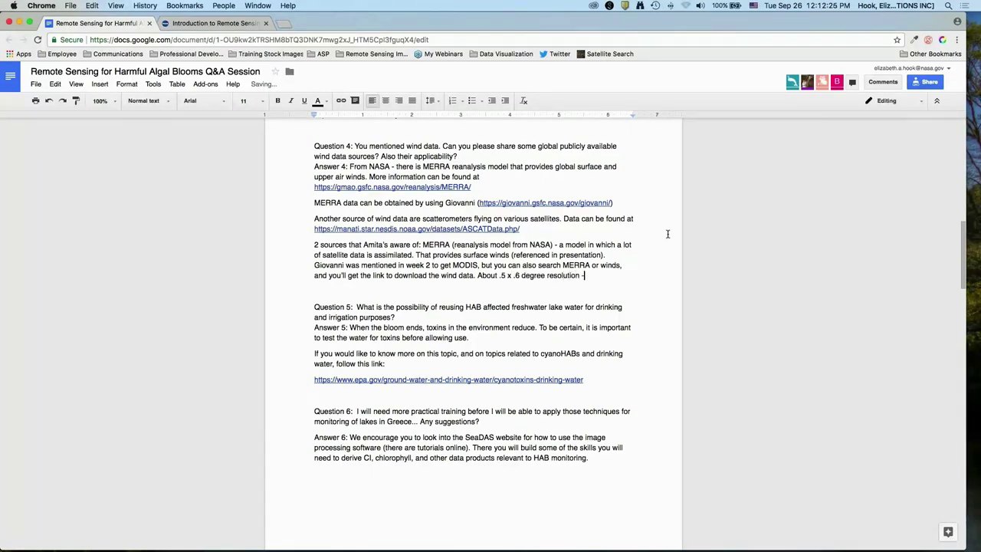
text( relatively low resol)
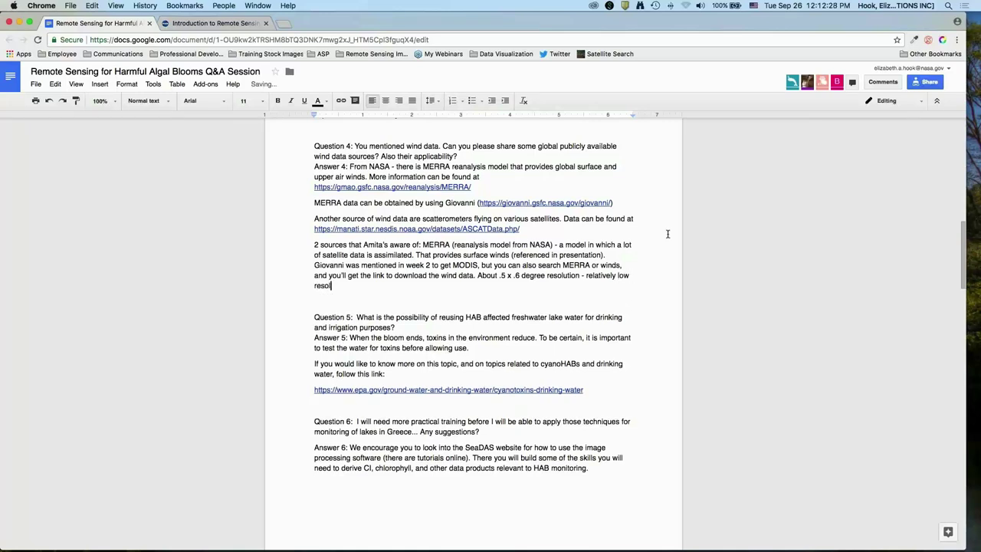
text(ution. For inland)
text(lakes, you have to see y)
key(BackSpace)
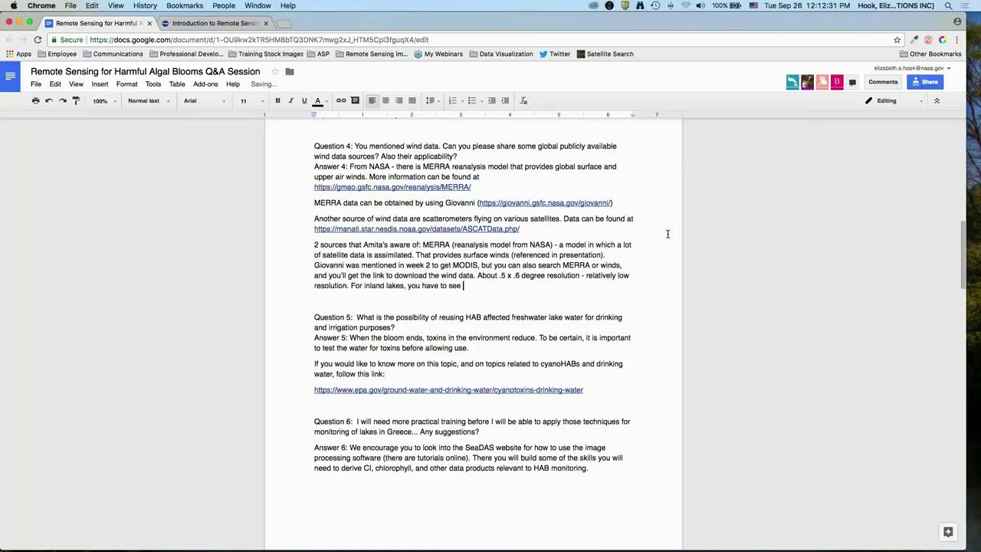
text(how big your reser)
key(BackSpace)
key(BackSpace)
key(BackSpace)
key(Return)
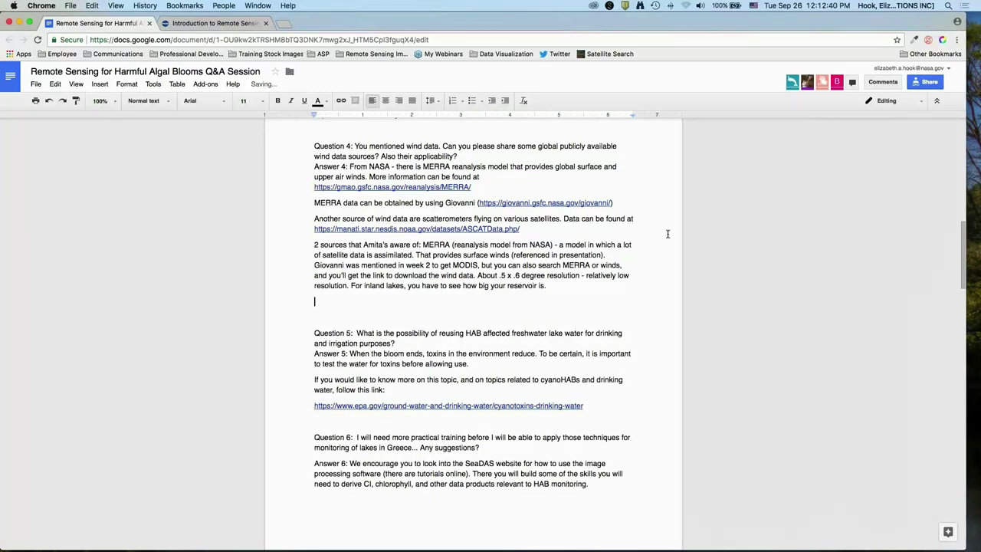
Add a JPL scatterometer paragraph with the pasted NOAA ASCATData link and 12.5–50 km resolution.
text(From Satellite scatterometer dat)
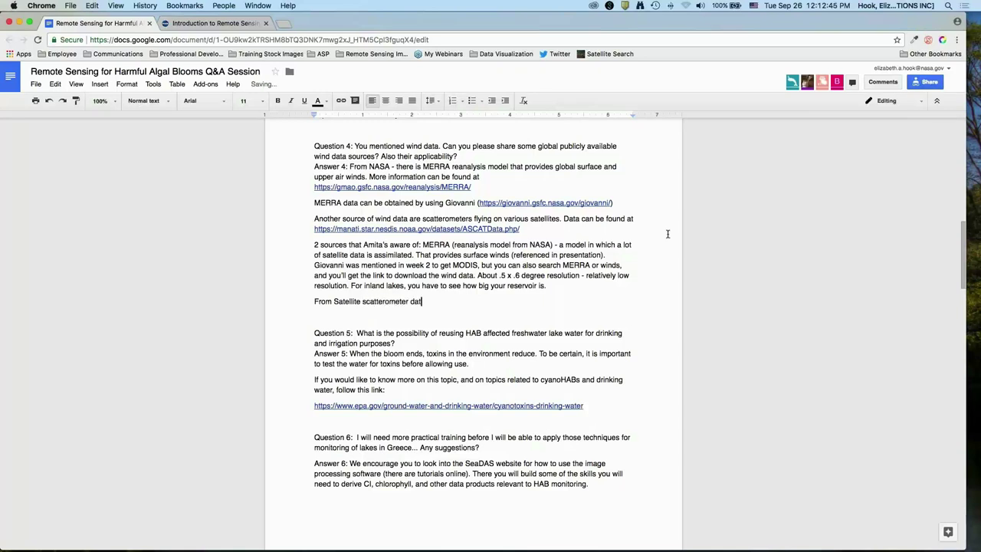
text(a produced by JPL. T)
key(BackSpace)
text(Also available)
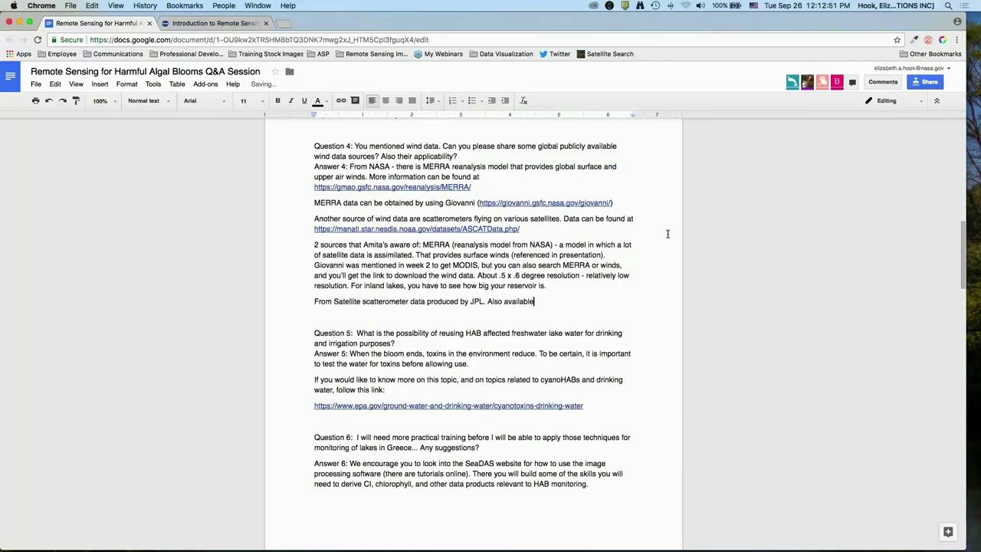
text( from NOAA site above)
drag(523, 228, 304, 231)
key(ctrl+c)
click(628, 296)
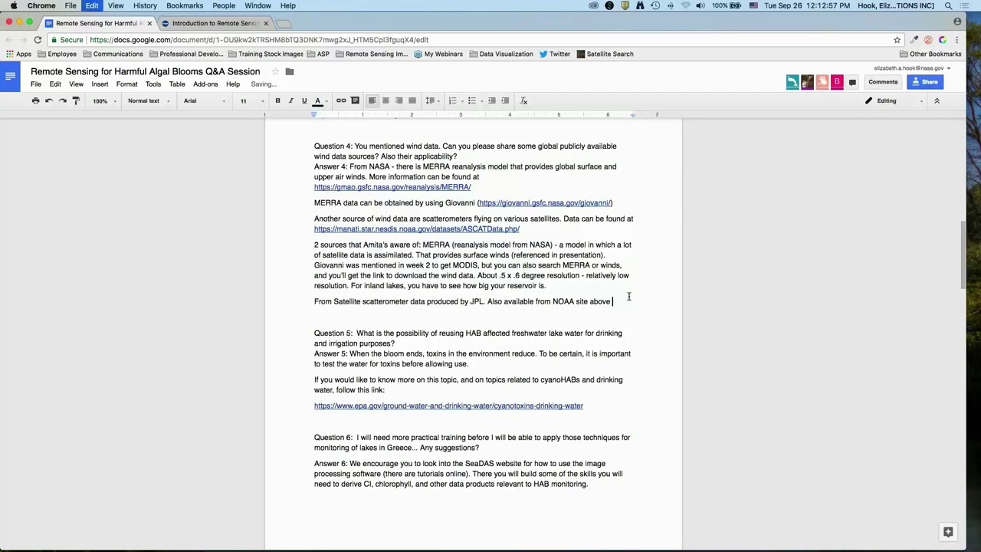
key(Return)
key(ctrl+v)
text(. Different sa)
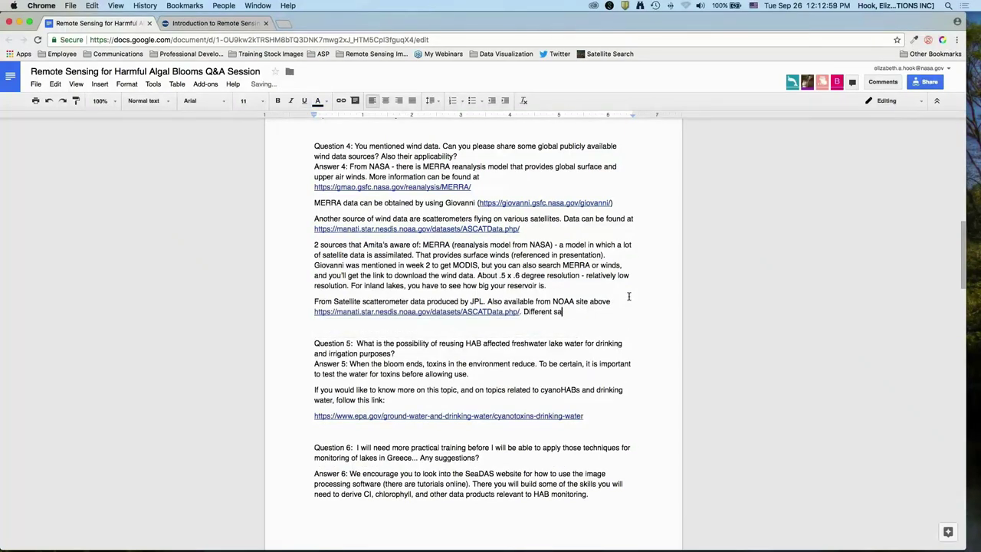
text(tellites carrying scatterome)
text(ters are a)
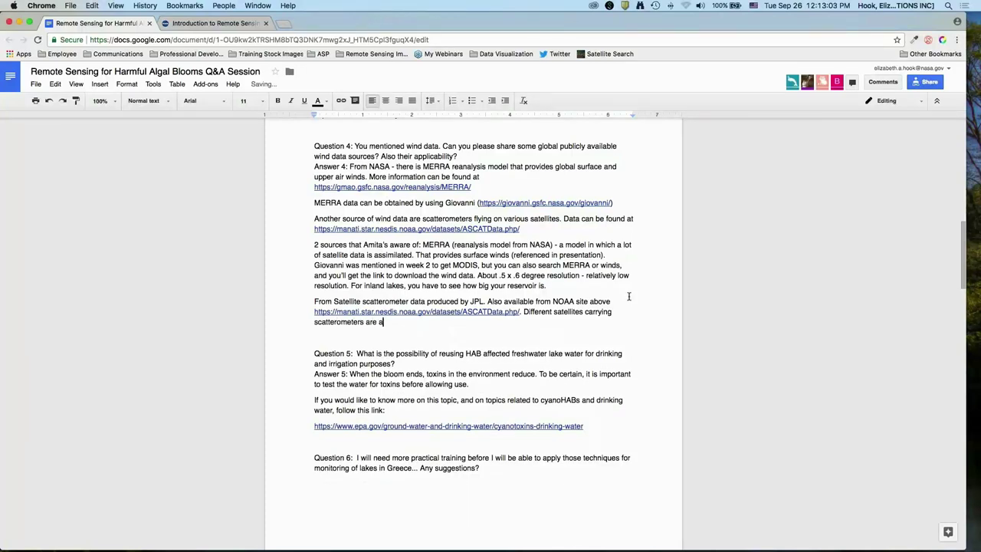
text(vailable through both NAS  and NoaA. )
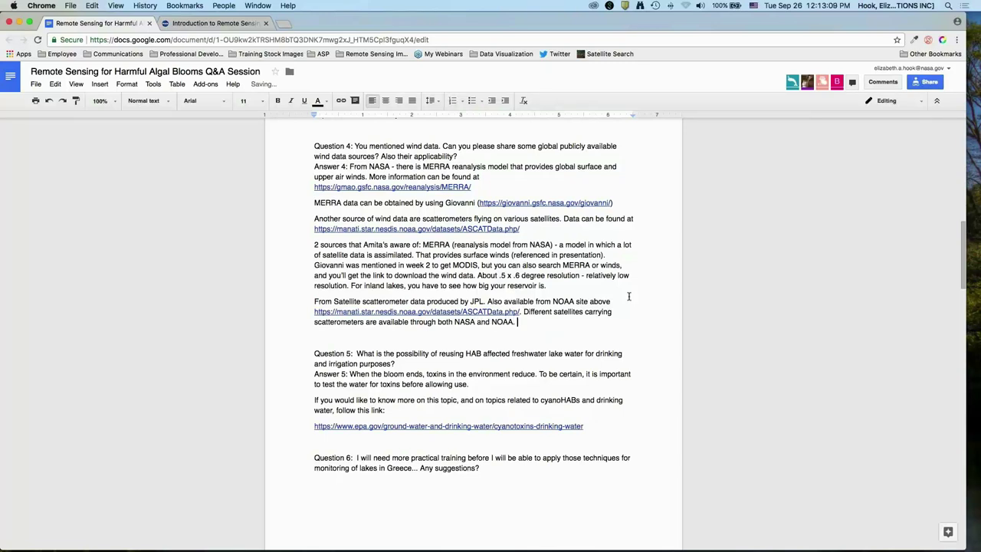
text(Resolution varies from 12.5 km t)
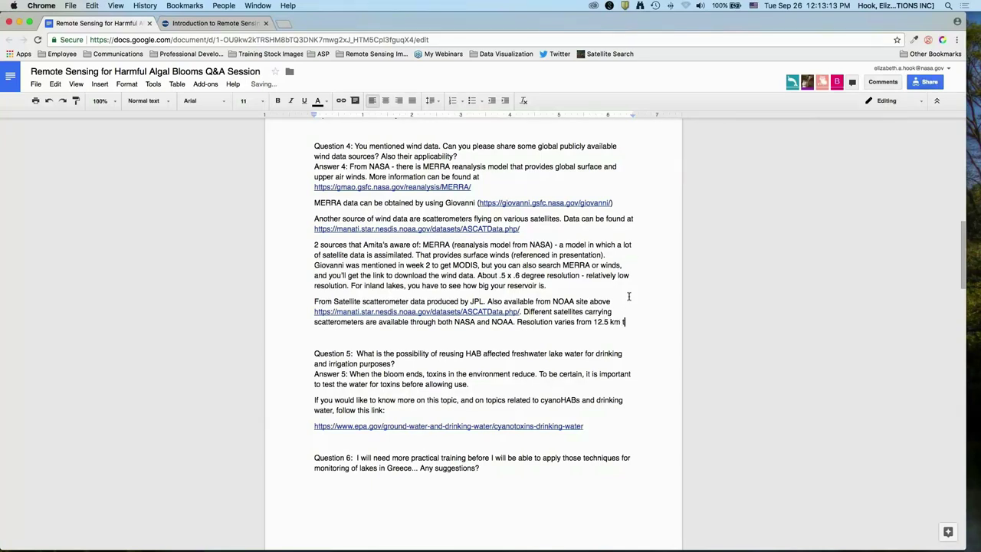
text(o 50 km dependin)
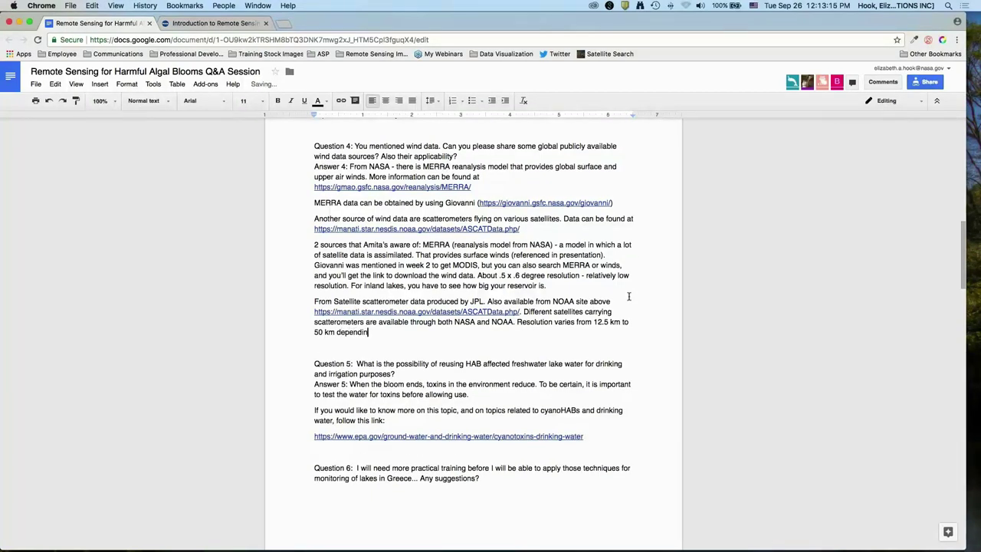
text(g on which scate)
text(rometer you use)
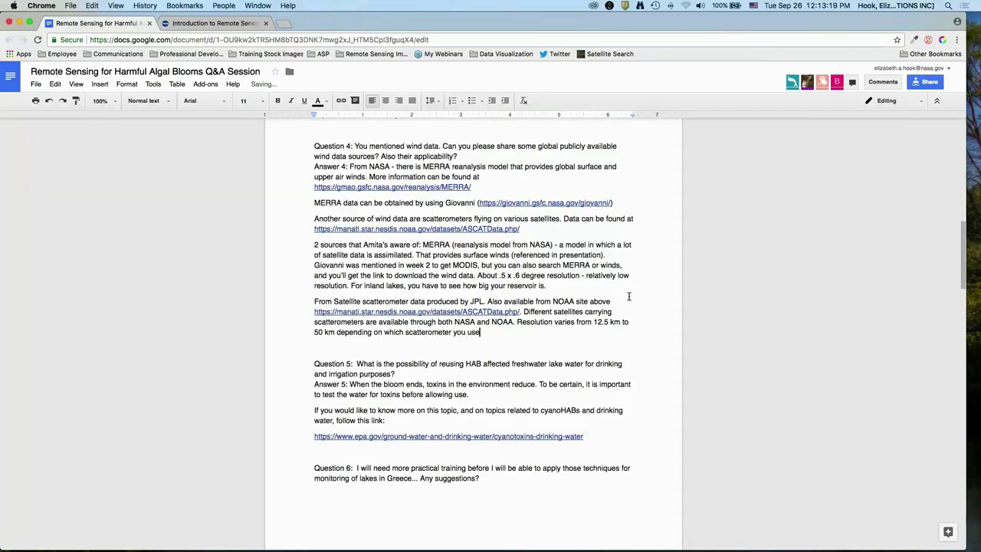
text(. Siightly higher res than MERRA, and th)
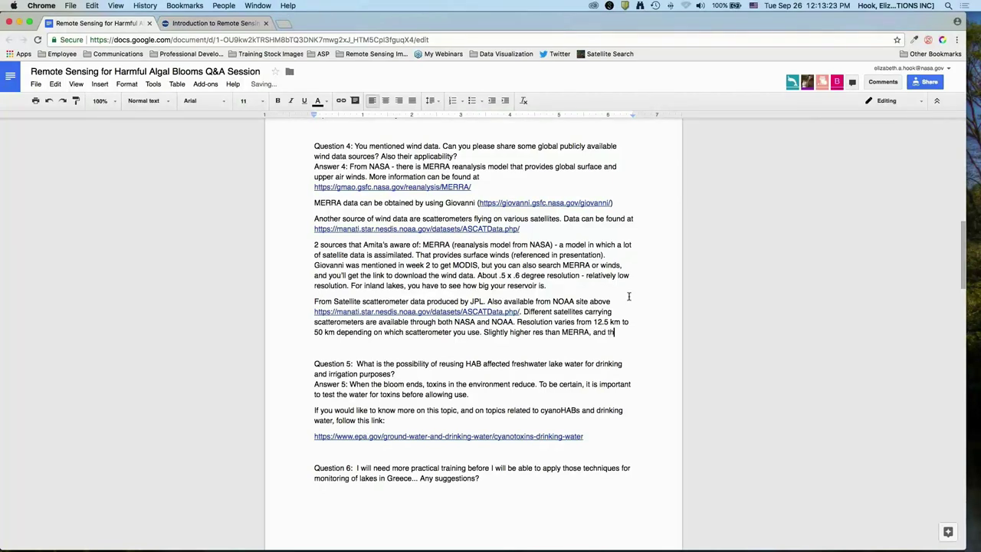
text(ese scatterome)
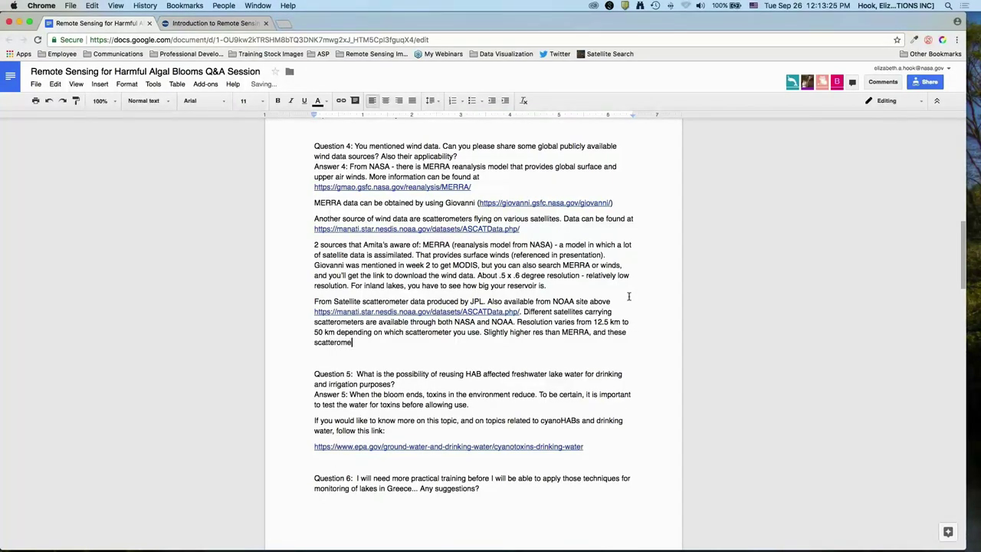
text(ters are used specifically to get surface)
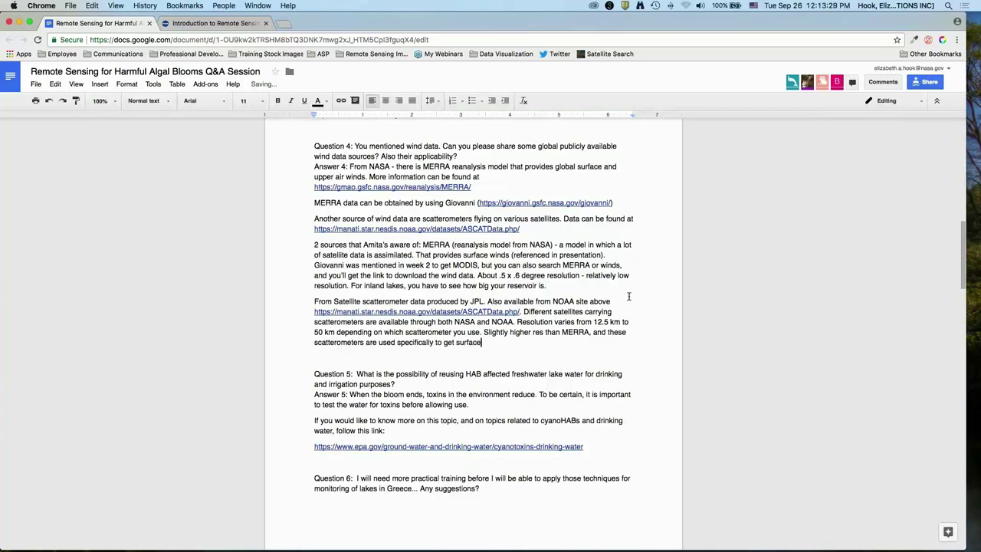
text( winds. Unsure how well they resolve )
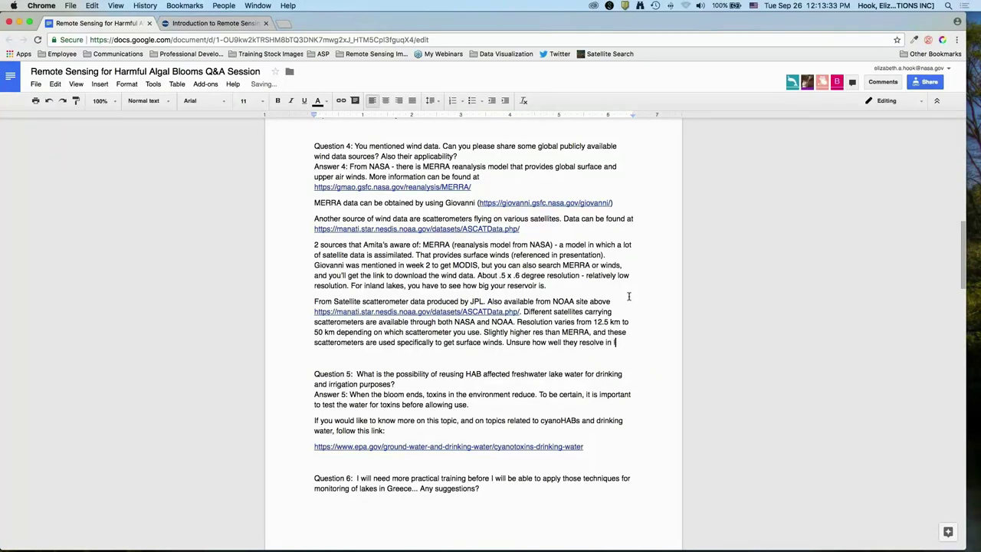
text(inland lakes, sin)
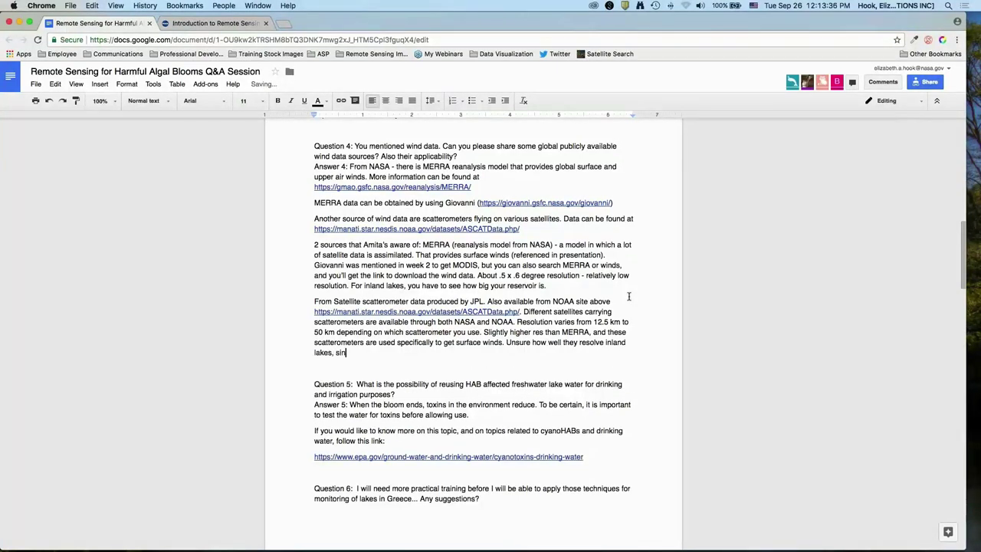
text(ce they were designed for ocean surface wi)
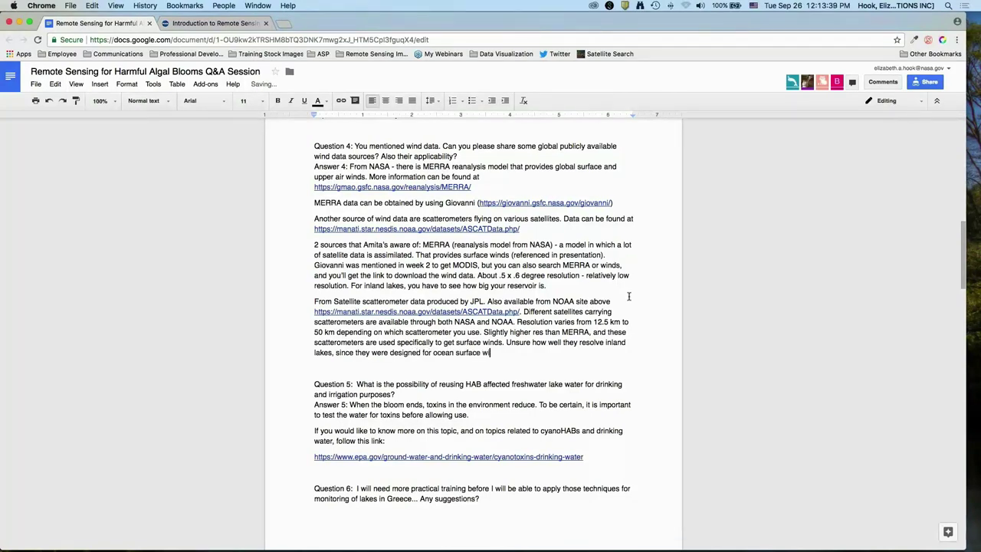
text(nds. We see these on great lakes and big)
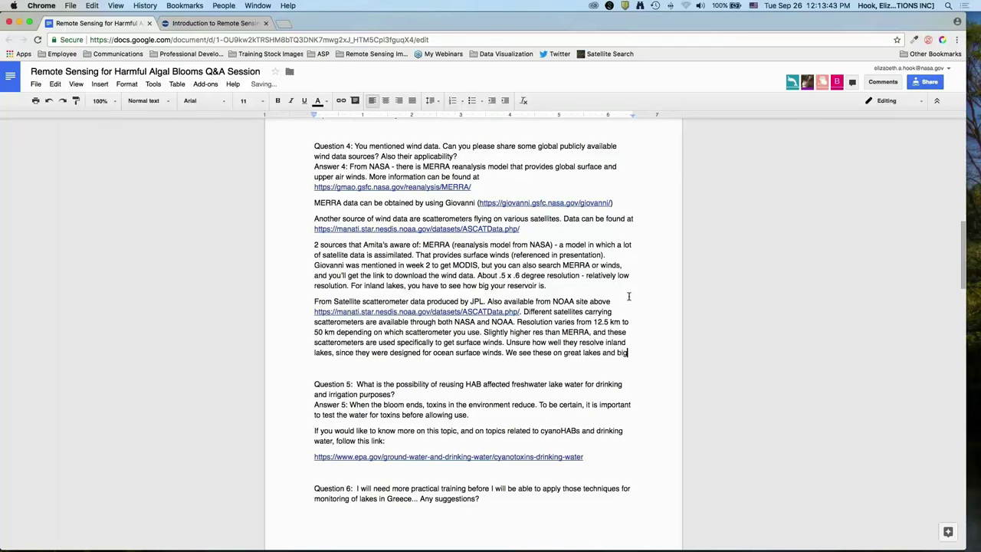
text(ger reservoirs you ca)
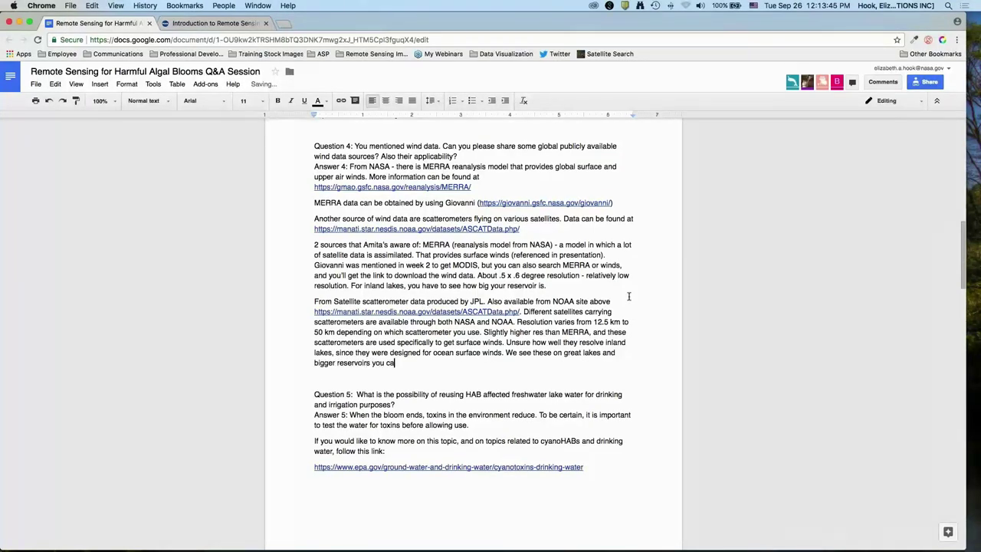
text(n get this data for sure.)
Capitalize 'great' as 'Great' in the Great Lakes mention.
double_click(571, 352)
text(Great)
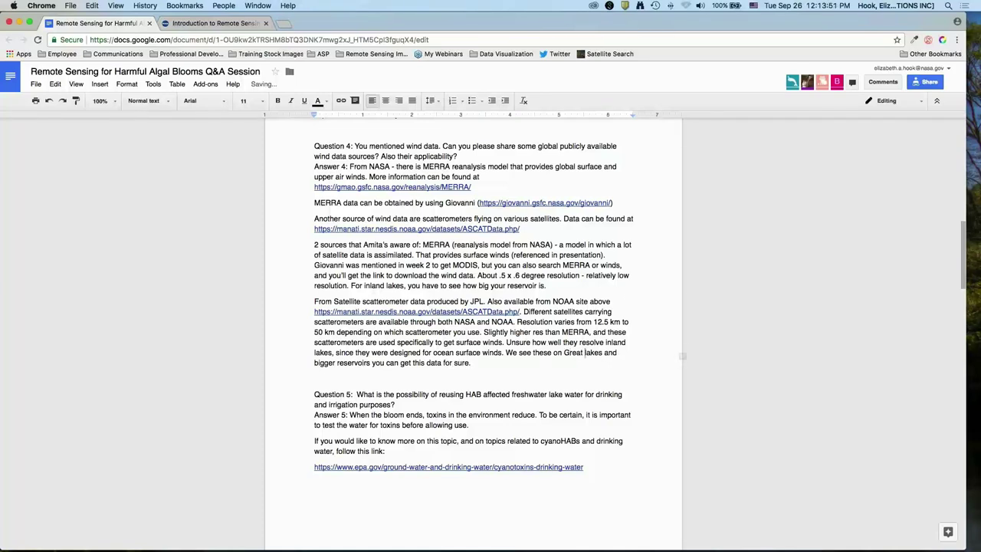
key(Delete)
Finish 'Great Lakes' with a capital L, then open a new line below the EPA cyanotoxins link.
text(L)
scroll(536, 284, down, 5)
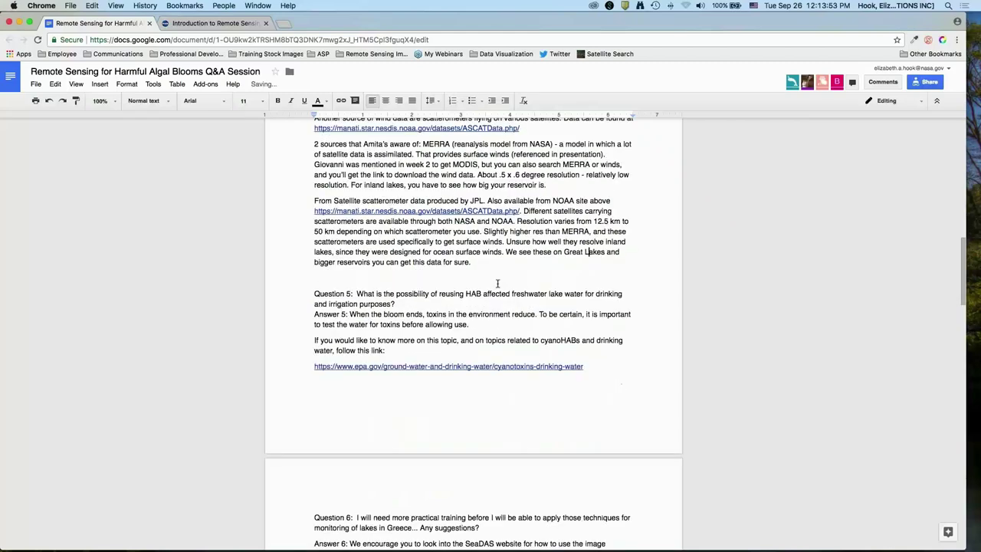
click(648, 221)
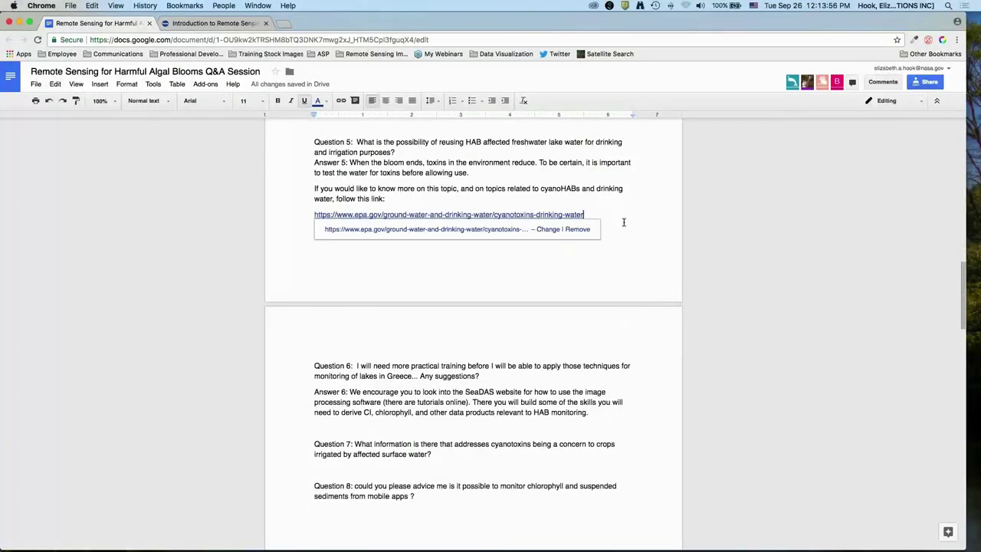
key(Return)
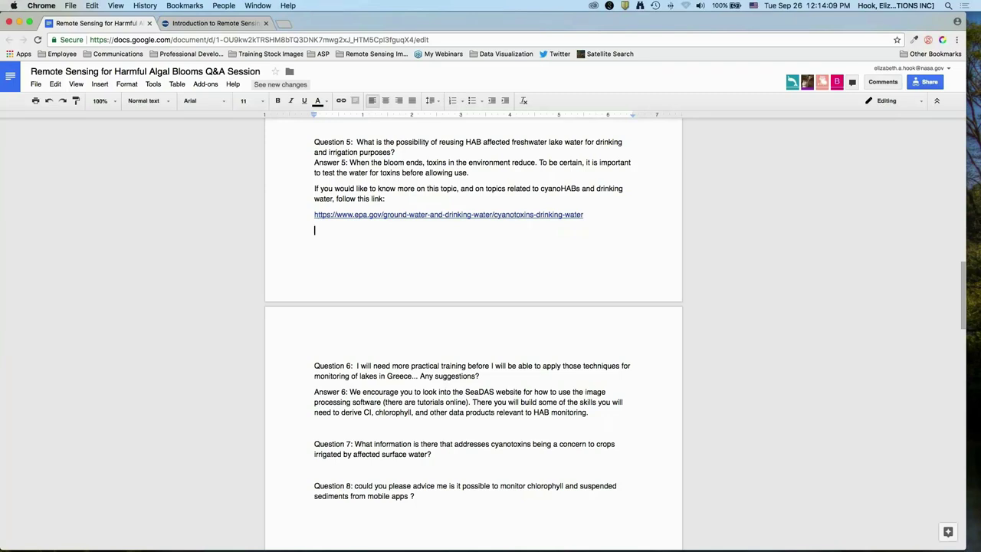
Note one presenter's remote sensing expertise, the other's toxins expertise, and EPA groundwater and drinking-water guidance.
text(exper)
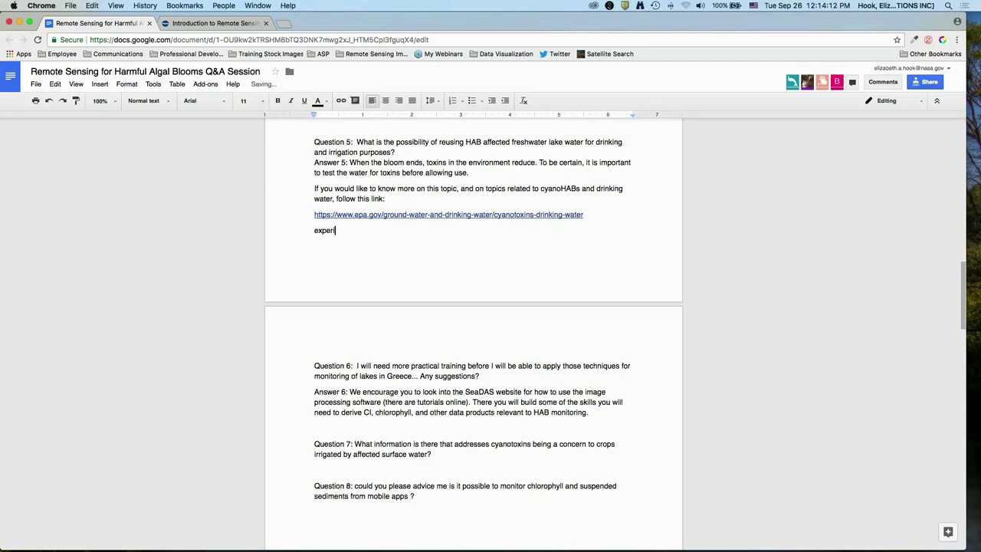
text(ine)
key(alt+shift+Left)
text(Experience more)
key(shift+Home)
text(Sherry's experience is more in remote sensing an)
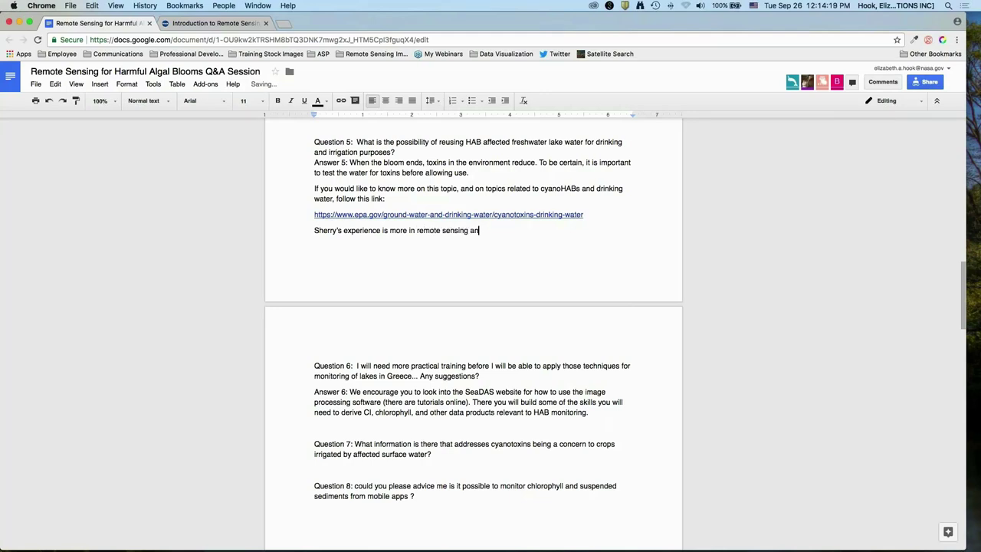
text(d Wilson's ex)
key(BackSpace)
key(BackSpace)
key(BackSpace)
key(BackSpace)
text(has brought expte)
key(BackSpace)
key(BackSpace)
text(rtise to toxi)
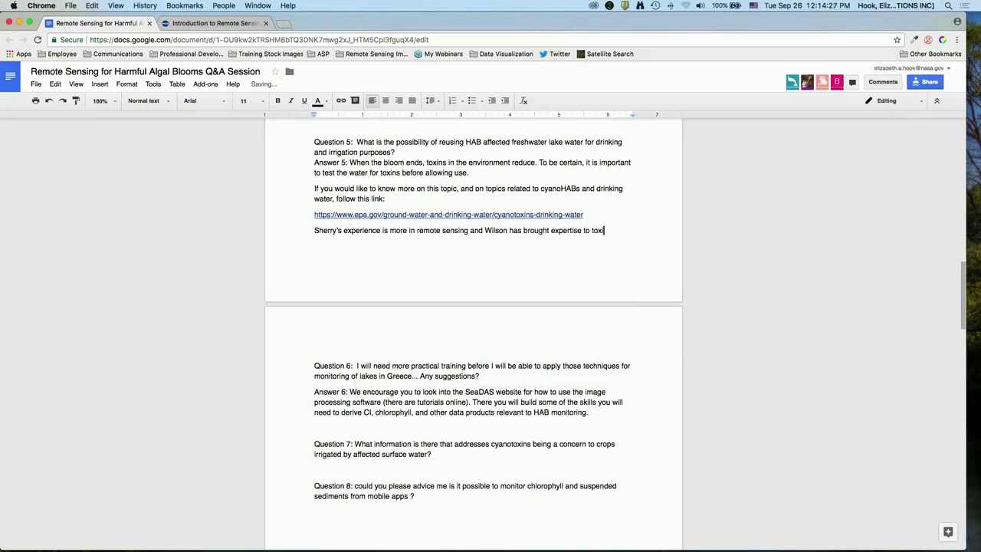
text(ns. Wilson provided)
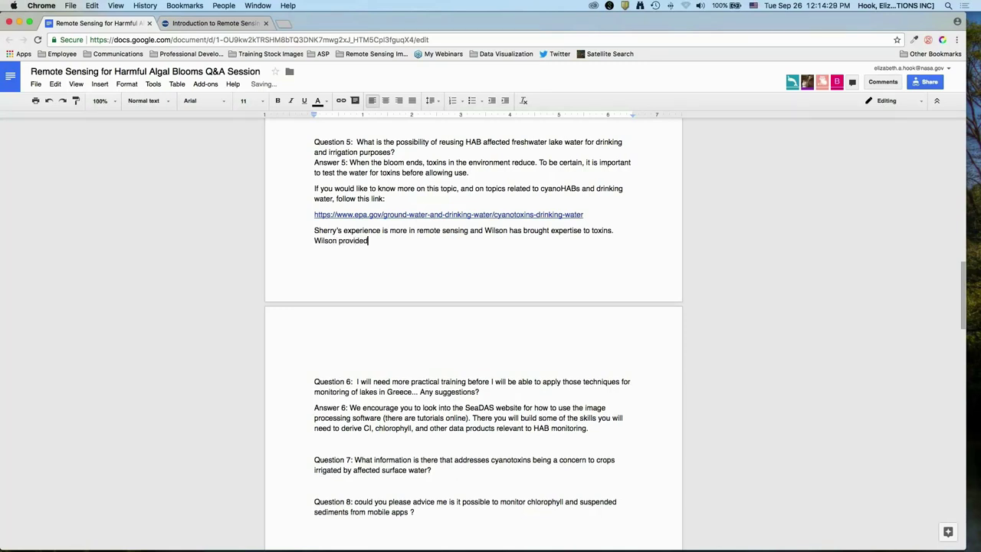
text( a lot more information in EPA link on gr)
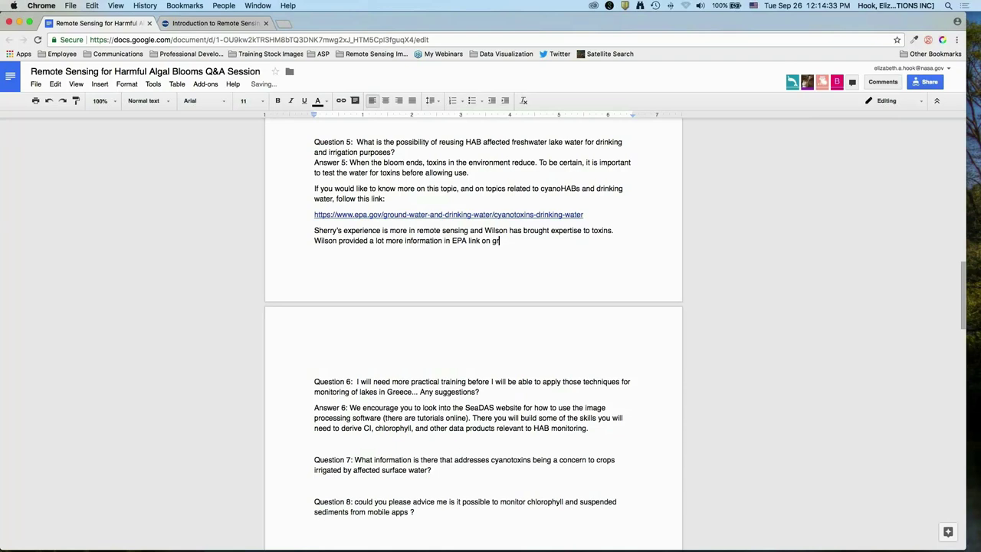
text(oundwater and drinking water, and more info o)
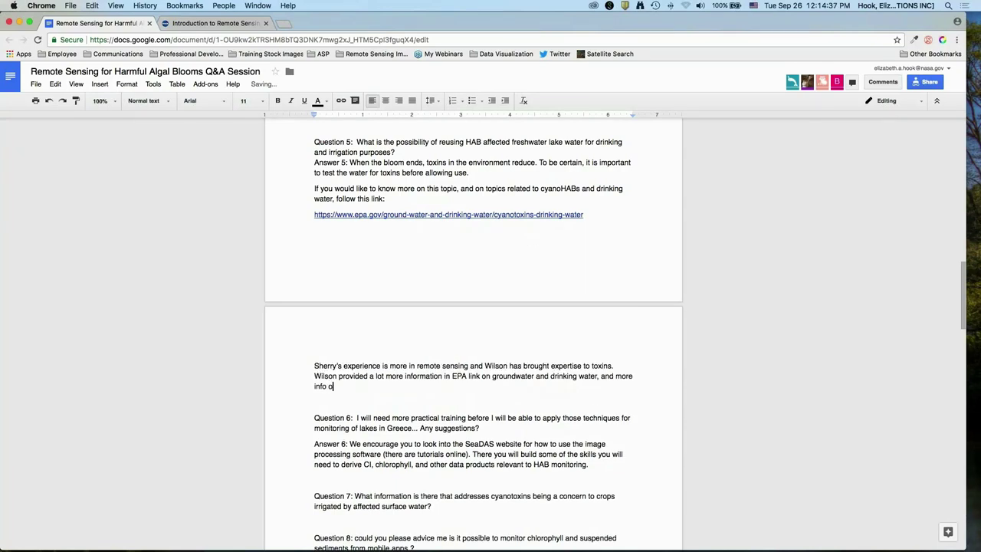
text(n cyanotoxins in drinking water. A)
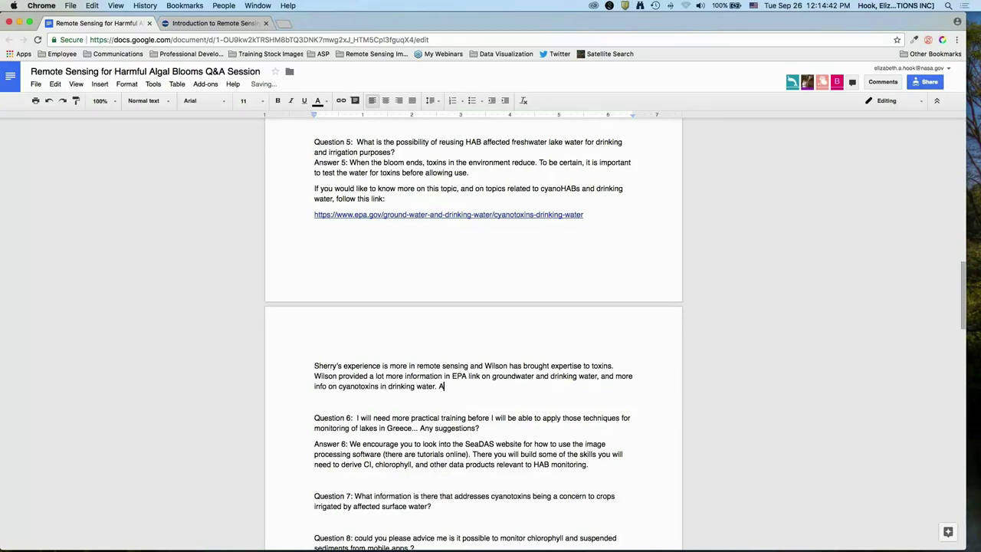
text( lto)
text(t of links o)
text(n best practices and adv)
text(ice to management on when)
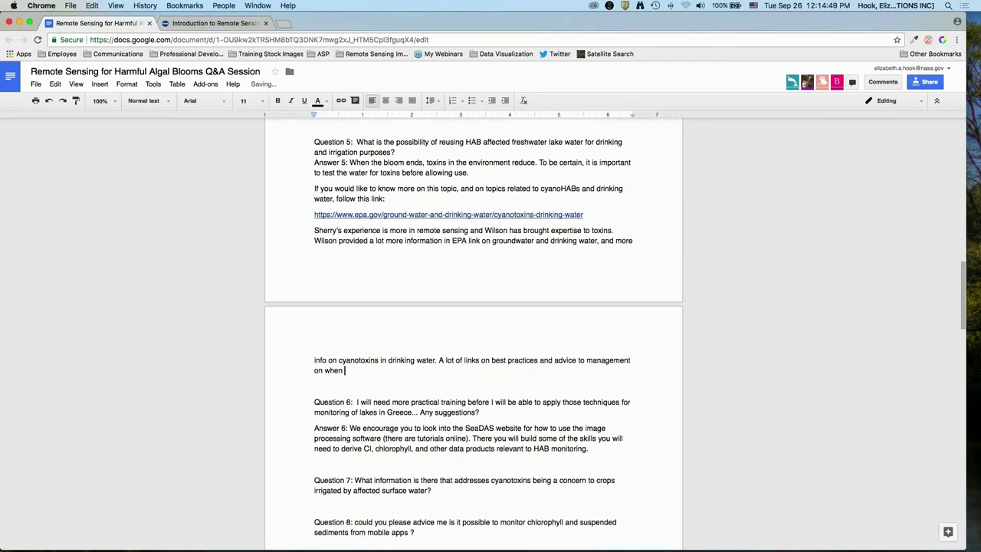
text( it's safe to open the water source to )
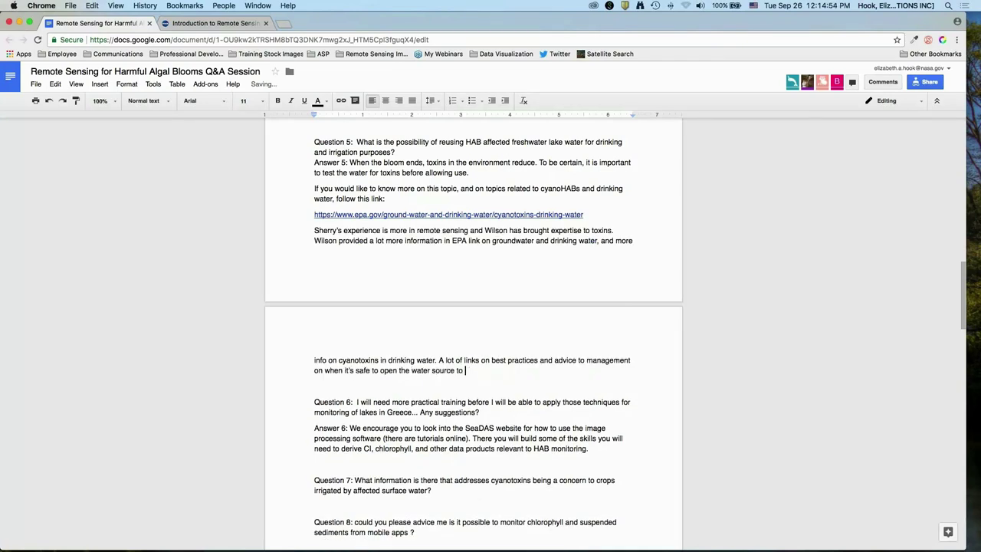
key(BackSpace)
key(BackSpace)
key(BackSpace)
text(for drinking water purposes.)
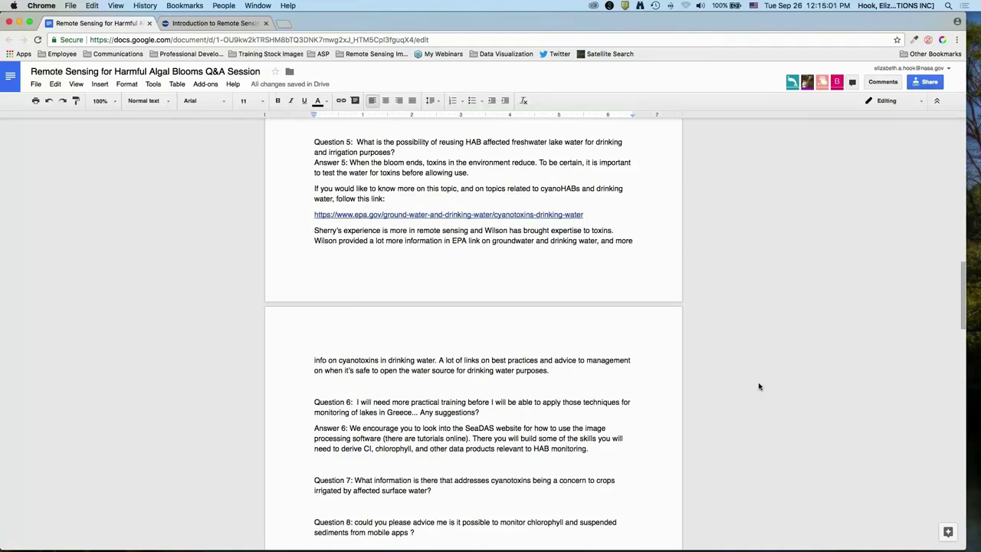
scroll(759, 386, down, 2)
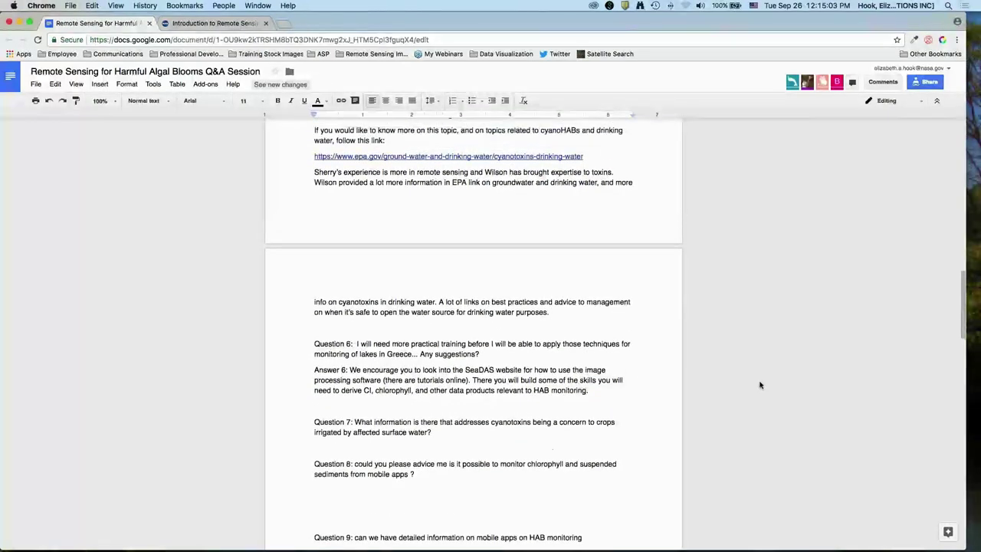
scroll(760, 384, down, 7)
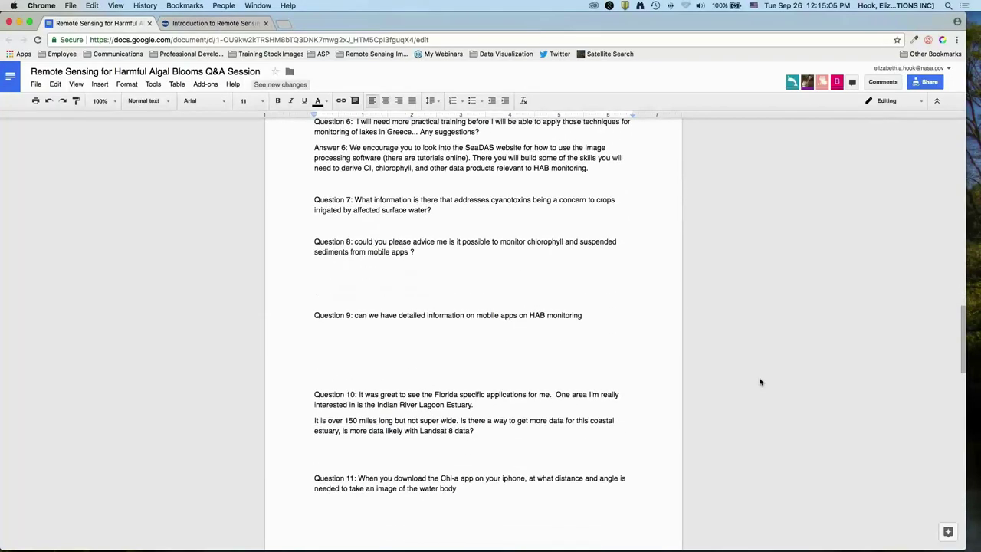
Add an 'Answer 10:' label below Question 10's first paragraph.
scroll(760, 382, down, 4)
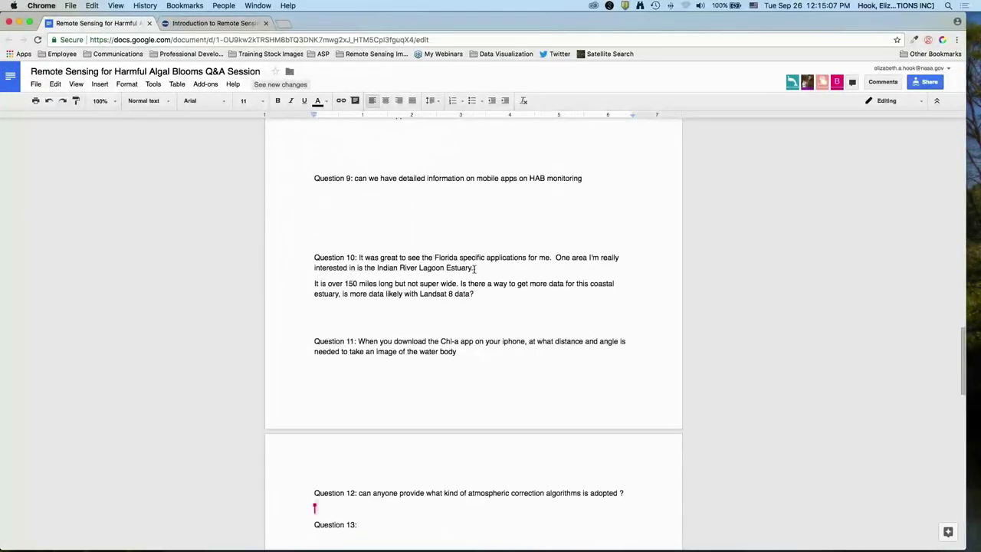
click(475, 268)
key(Return)
text(Answer:)
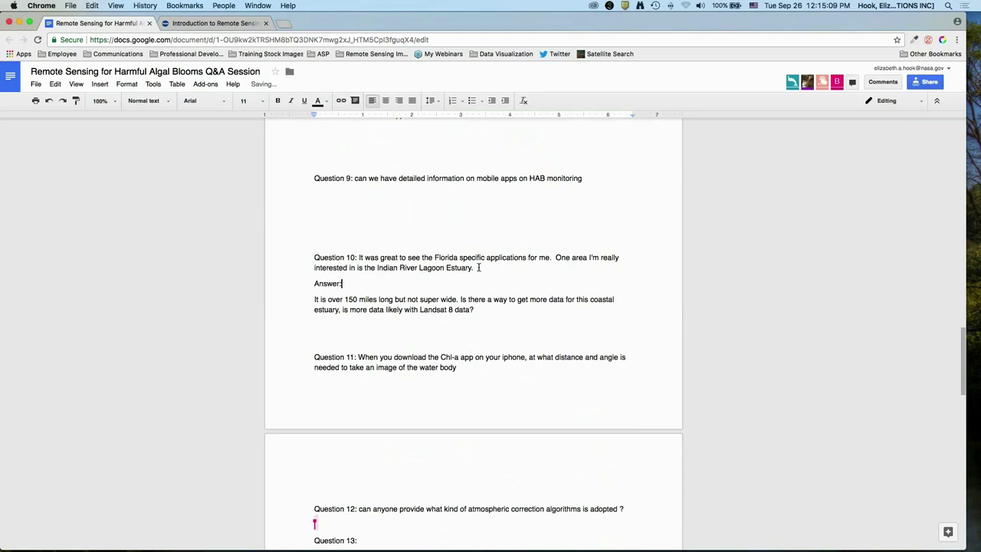
key(Return)
scroll(479, 258, down, 3)
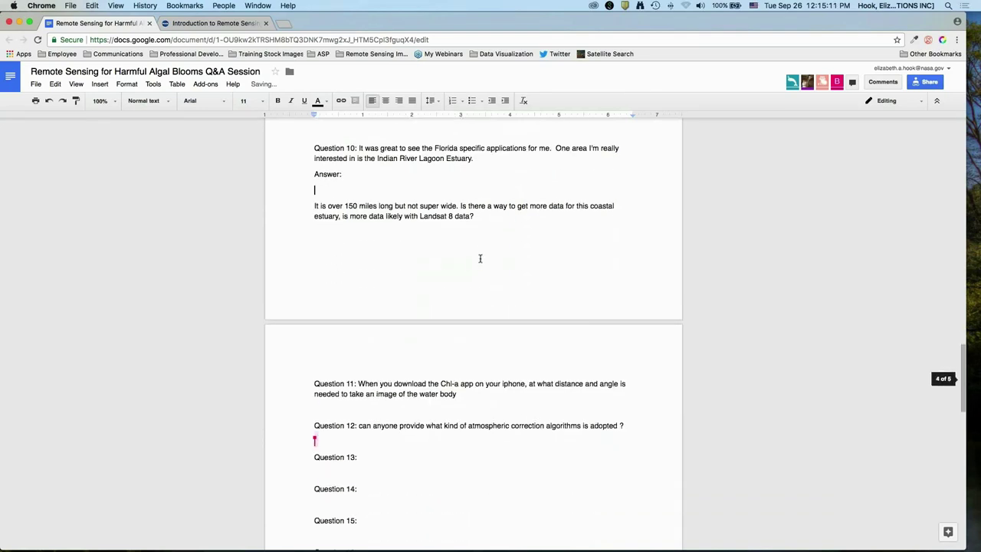
click(401, 177)
key(BackSpace)
text(10)
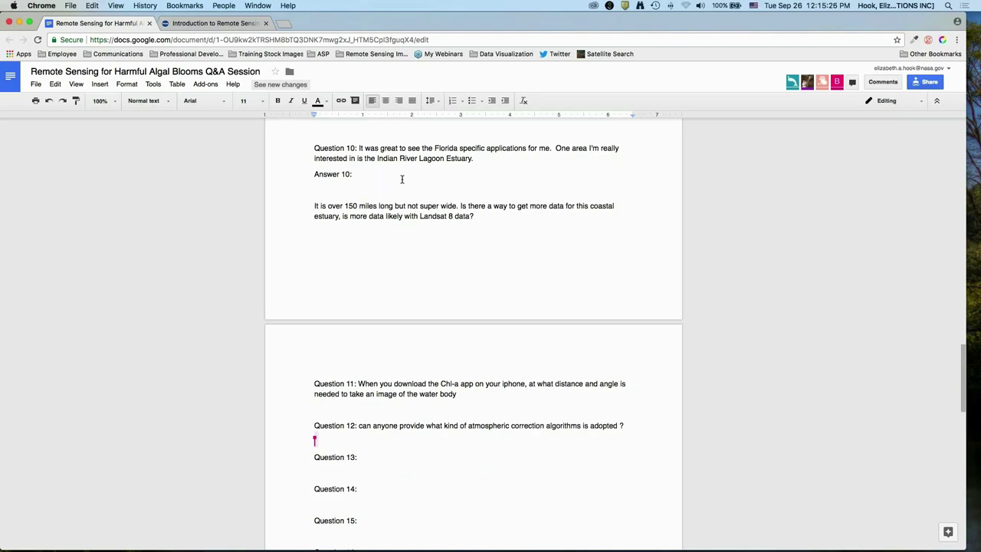
Type 'Indian River Lagoon Estuary is 150 m long but not wide' as the answer.
text(It)
key(BackSpace)
key(BackSpace)
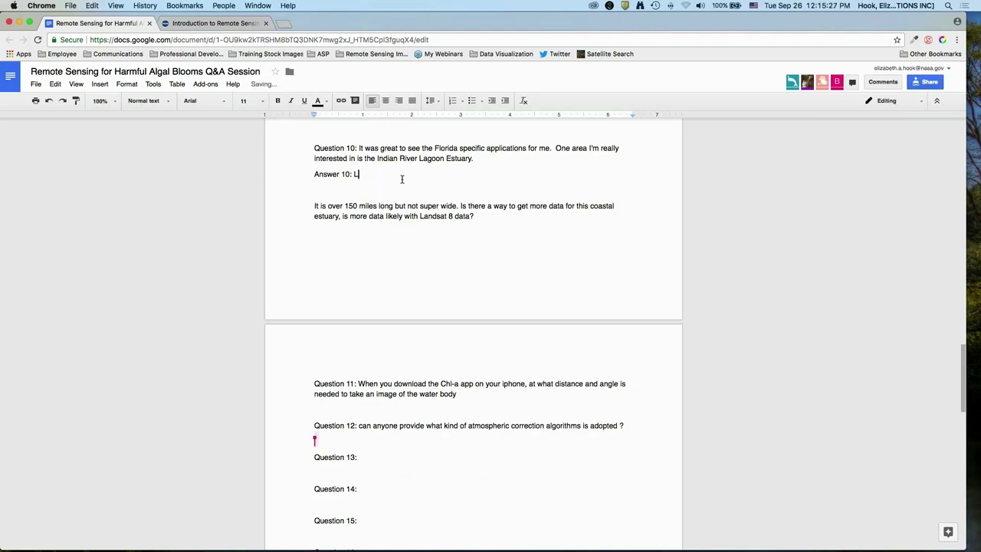
text(Indian River Lagoon Estuary is 1)
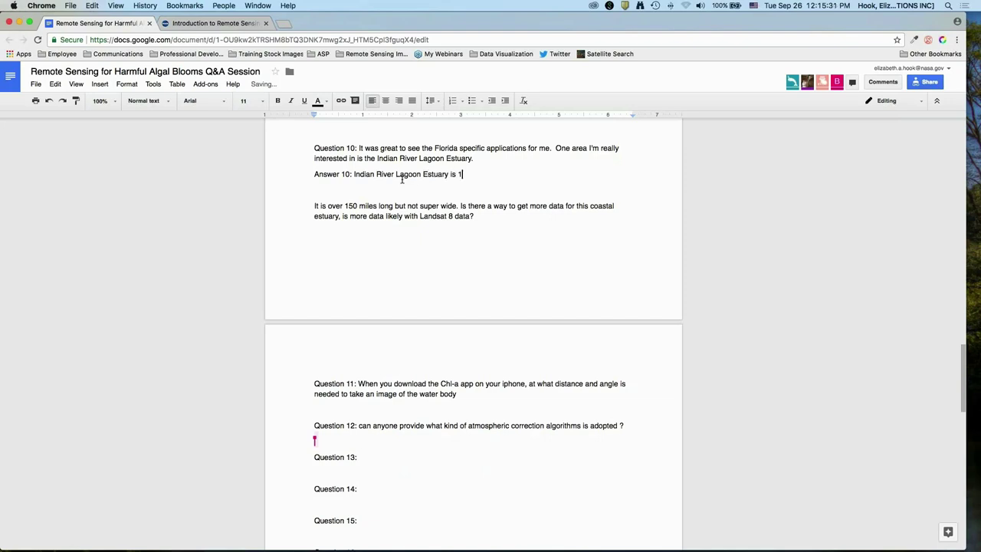
text(50 m long but not wide)
Delete the estuary sentence and move the 'Answer 10:' label below the Landsat 8 question.
shift+click(355, 174)
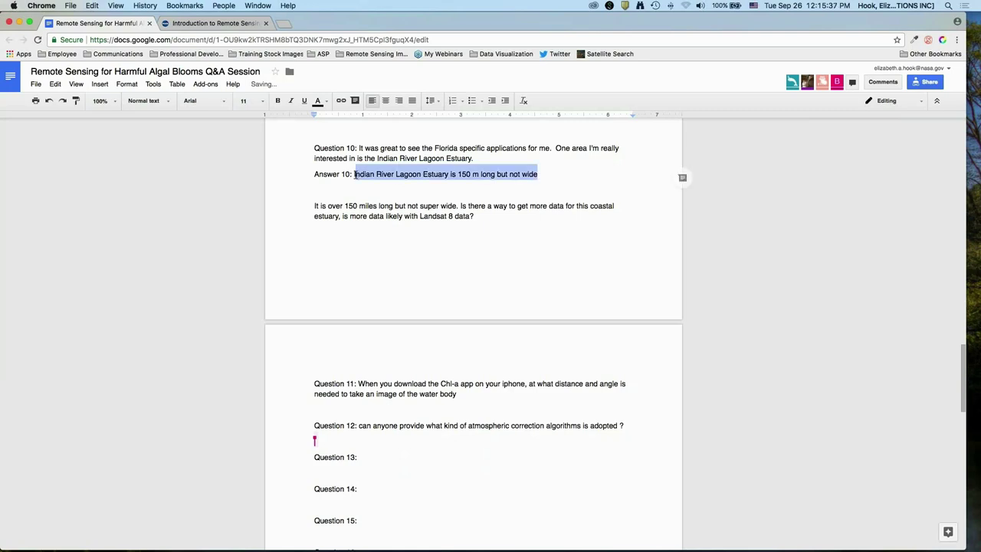
key(BackSpace)
key(shift+Home)
key(super+x)
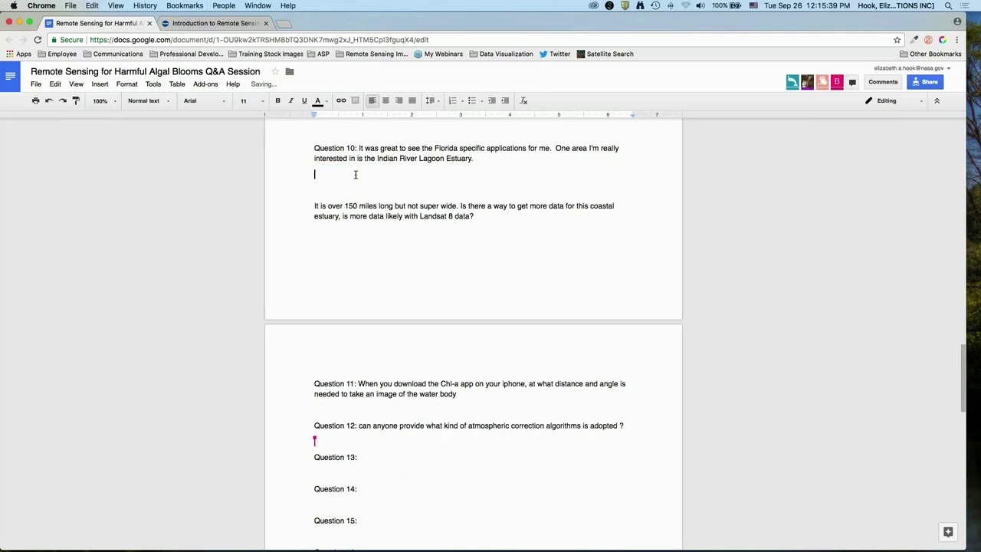
key(BackSpace)
key(Delete)
key(Down)
key(Down)
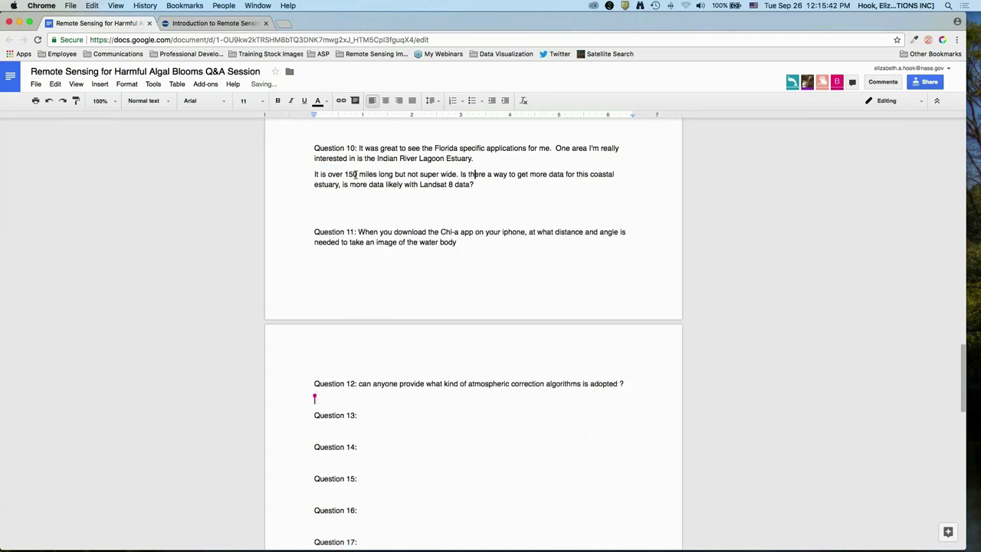
key(Return)
key(super+v)
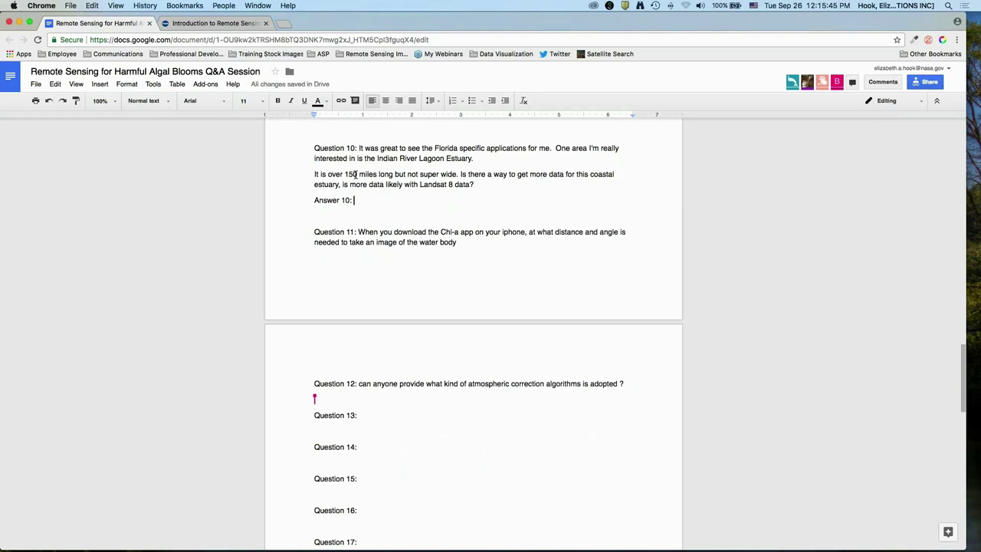
Note estuaries are more complicated than inland lakes and that MERIS data may be available.
text(One thing to note: right no)
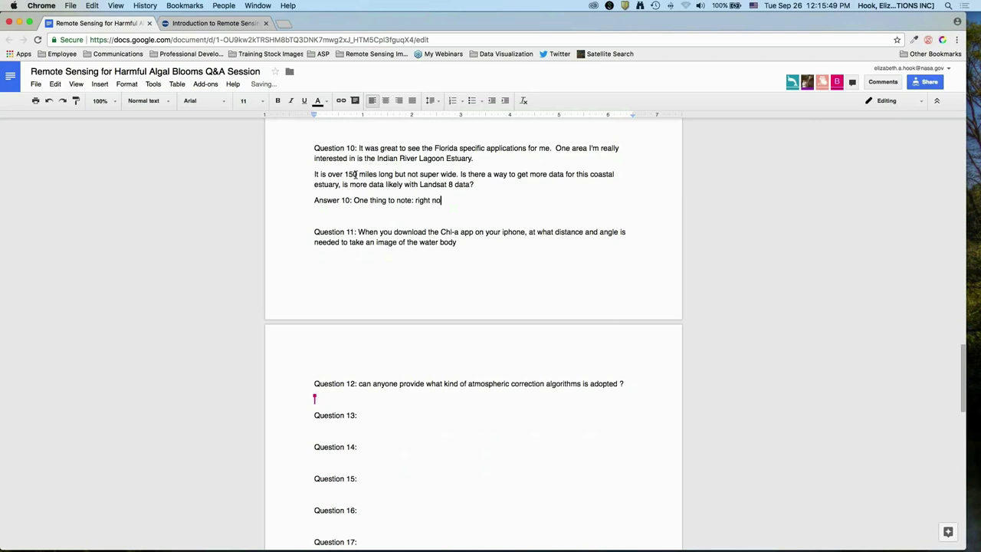
text(w, they've been looking at inland la)
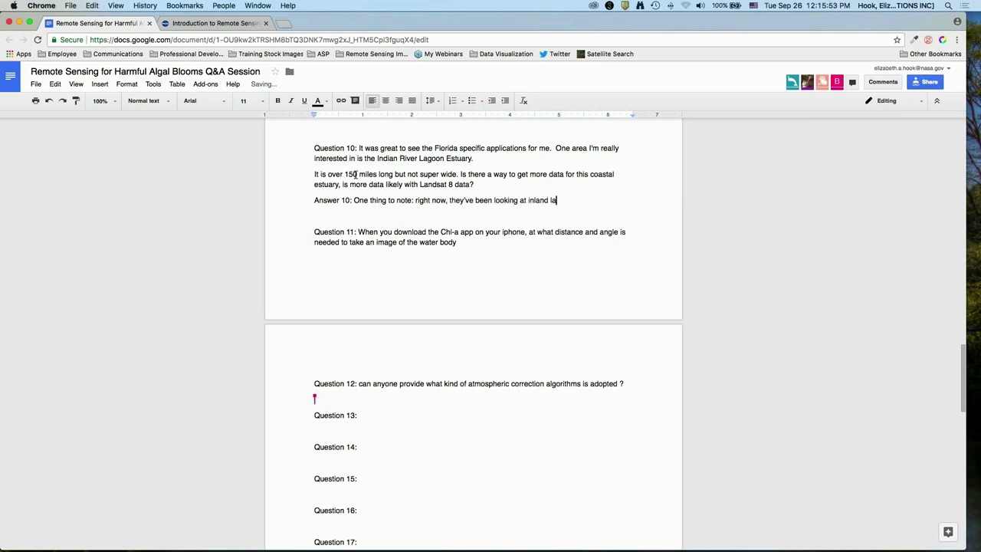
text(kes, so estuaries are a little more complicated -)
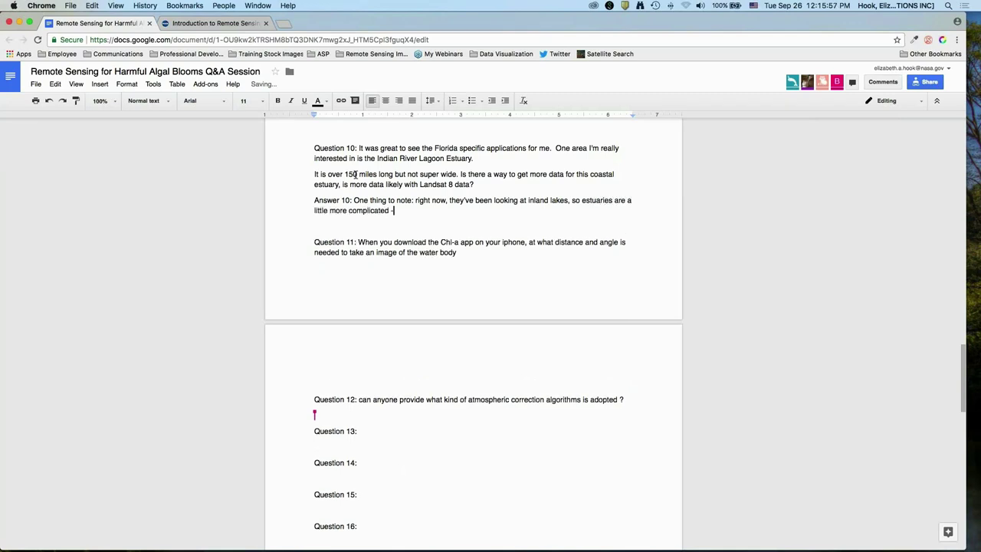
text( more going on. Looking at those as well and trying)
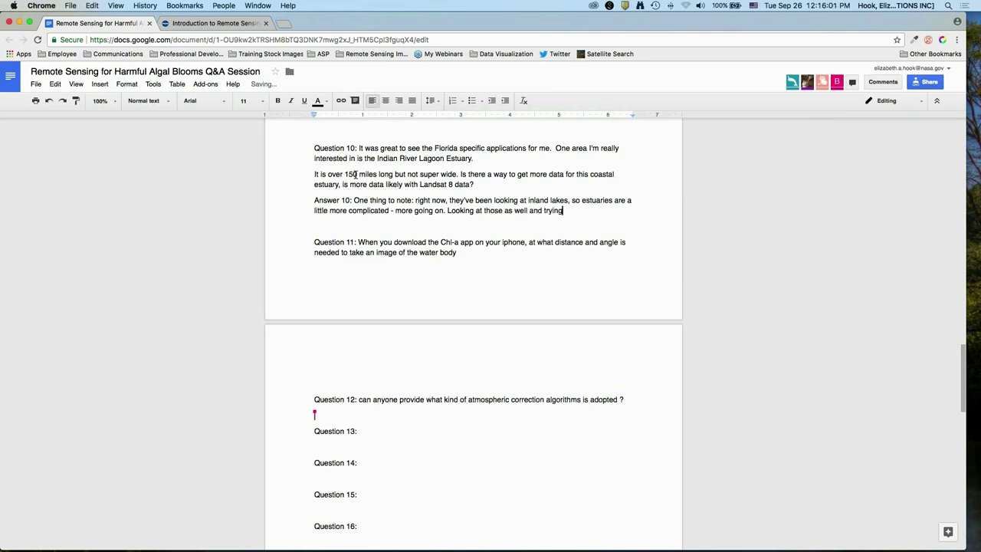
key(BackSpace)
key(BackSpace)
key(BackSpace)
key(BackSpace)
key(BackSpace)
key(BackSpace)
text(Wilson thinks there's MER)
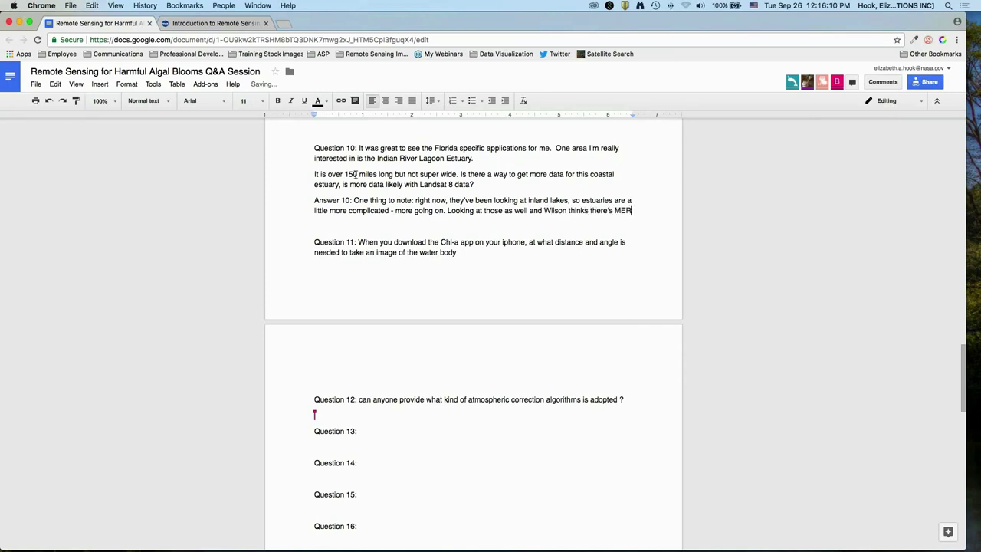
key(BackSpace)
key(BackSpace)
text(erris data )
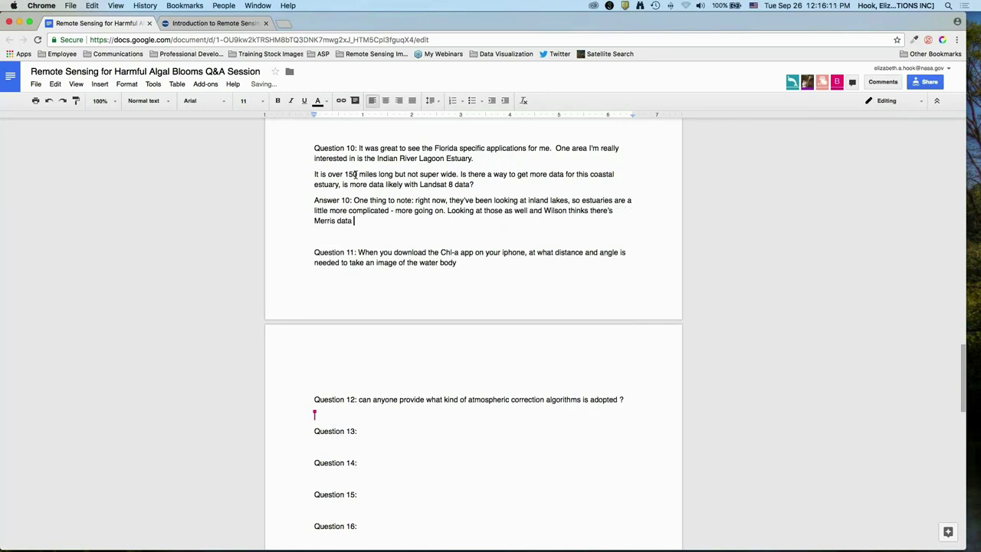
text(available. Indian River Lagoon )
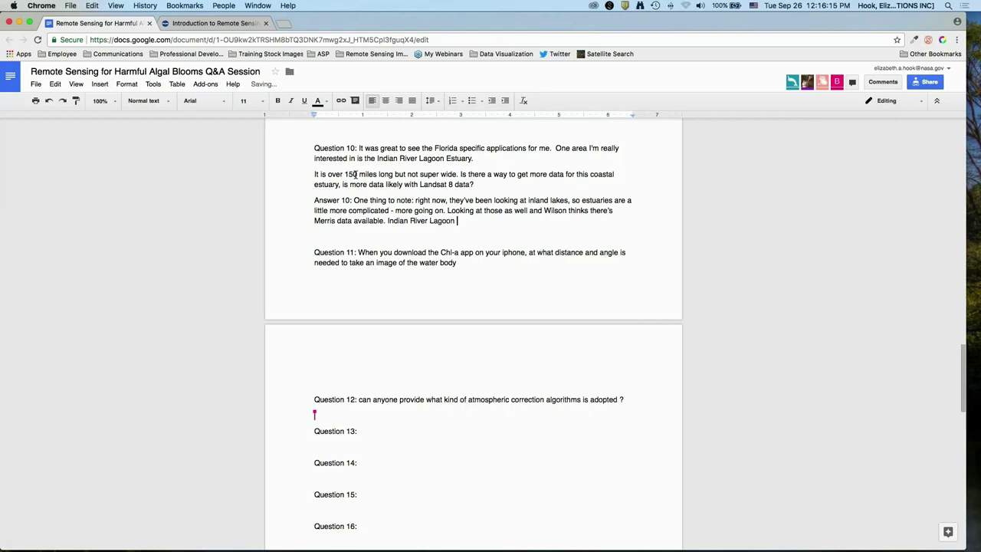
text(looks like it's on one side of the barreier)
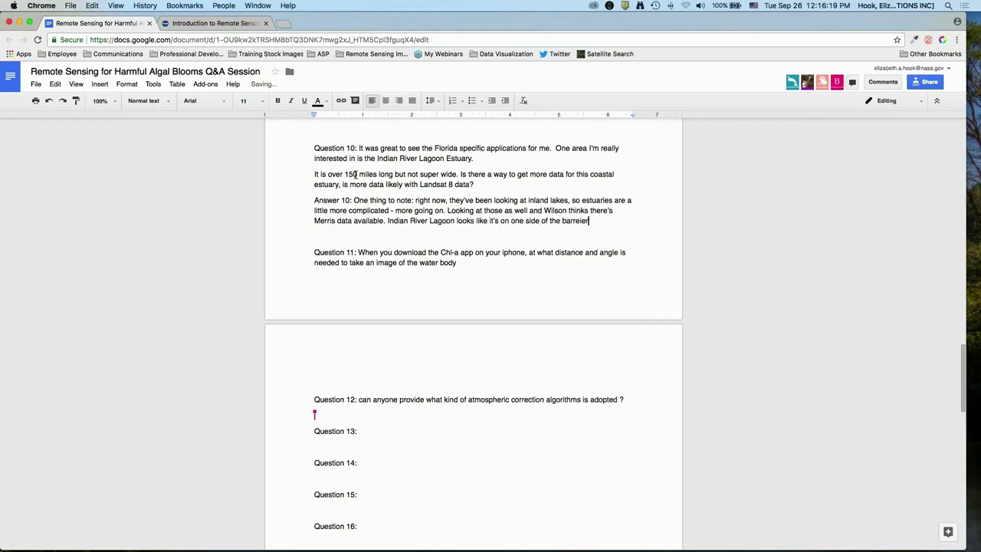
Add that the lagoon behind the Atlantic barrier islands is wide enough at 1 km (OCI), and Landsat may help later.
key(BackSpace)
key(BackSpace)
key(BackSpace)
key(BackSpace)
text(ier islands on Atlantic side)
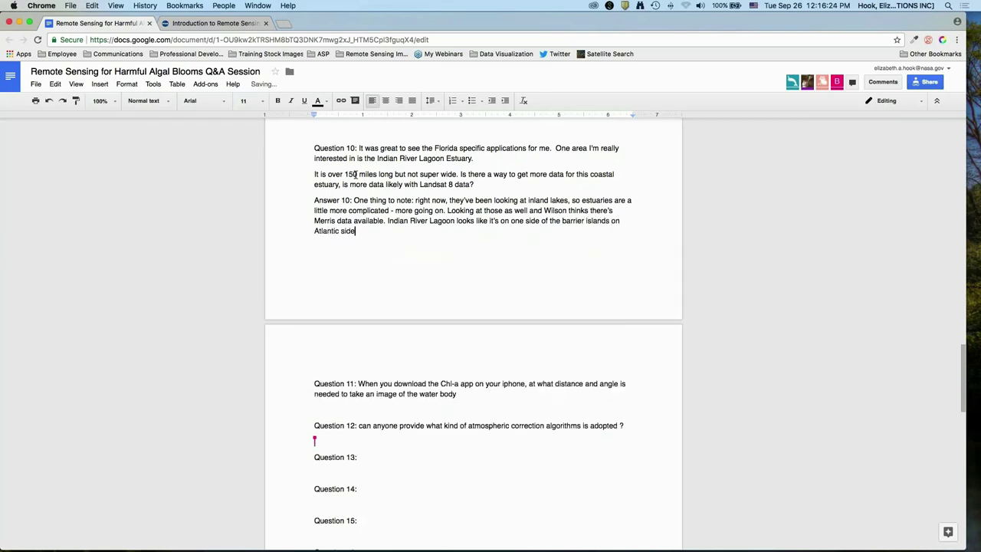
text( - it's wide enough you might be able to get p)
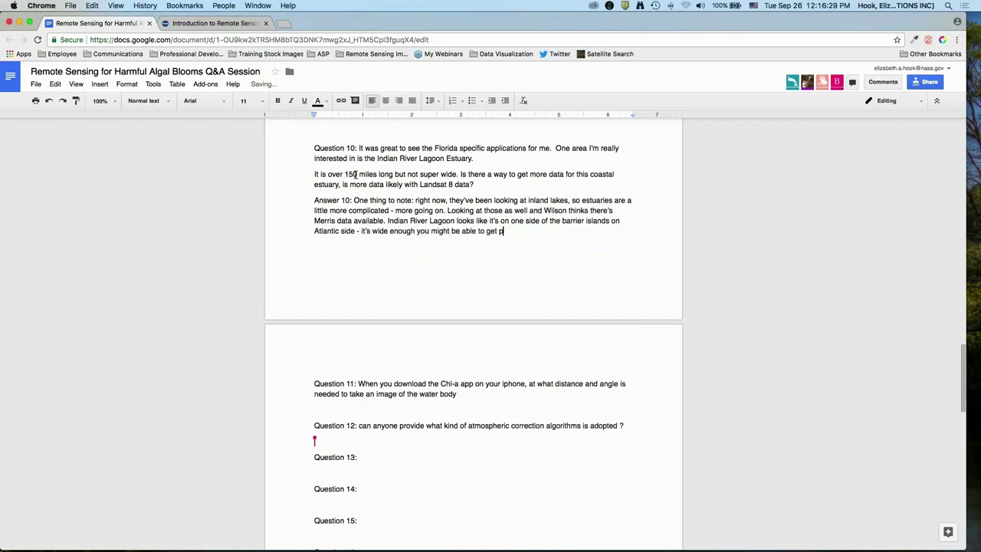
key(BackSpace)
text([] wide nough at 1 km wide)
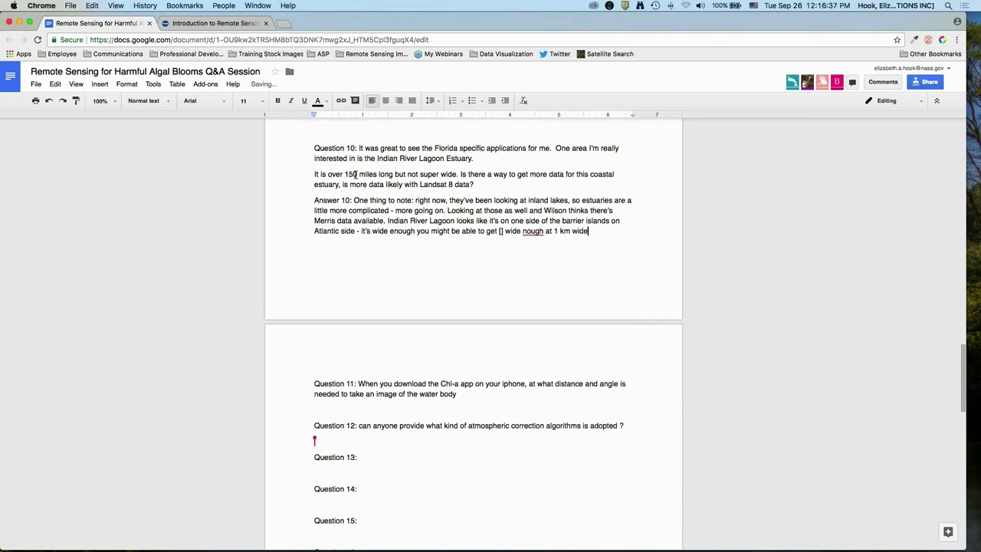
click(522, 236)
text(e)
text(. Hopefully down the r)
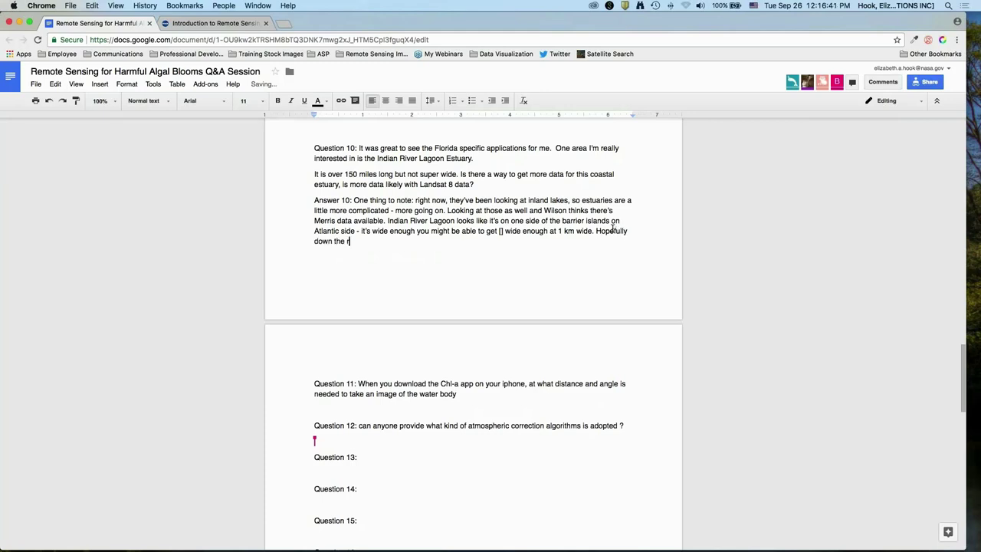
text(oad Landsat will be able to provide that infor)
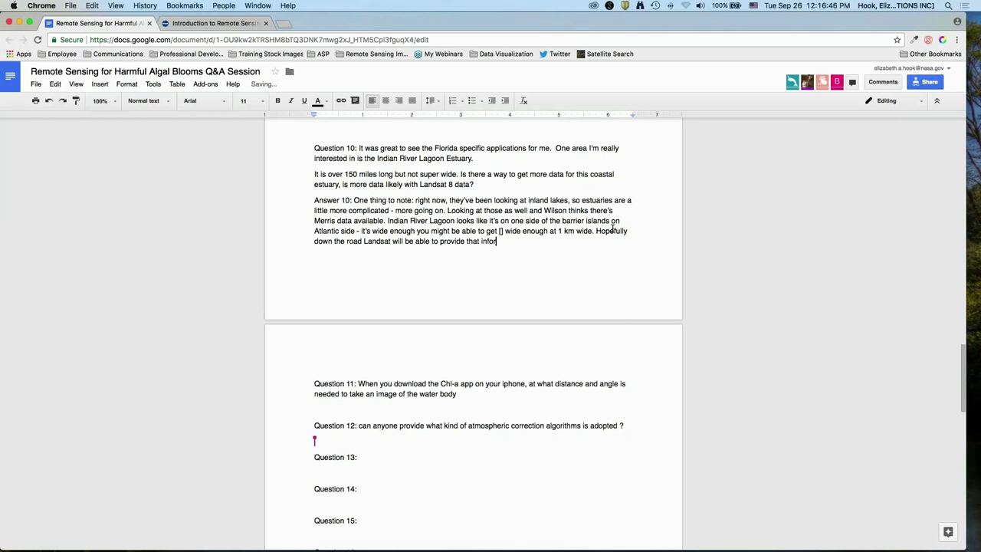
text(mation.)
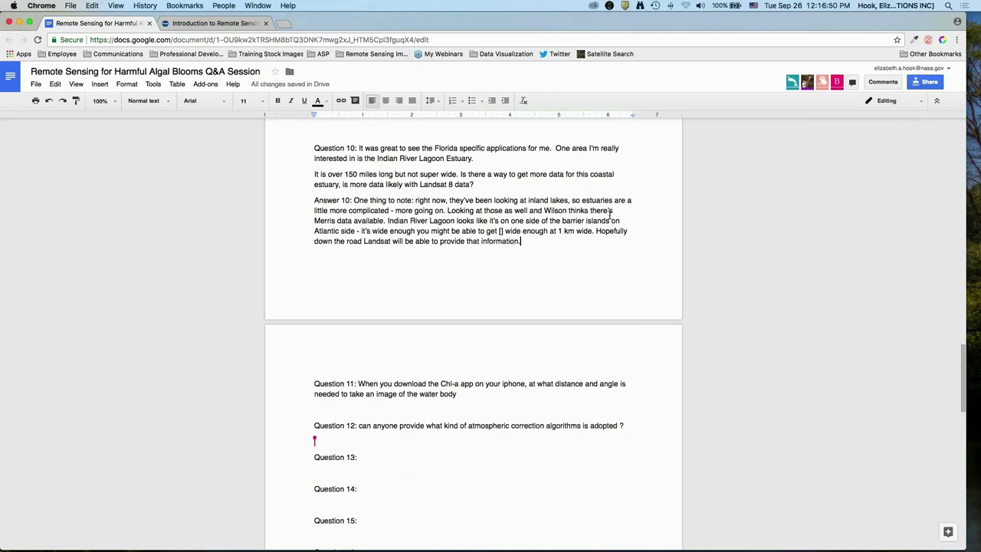
text( Stay tuned and hopefully if)
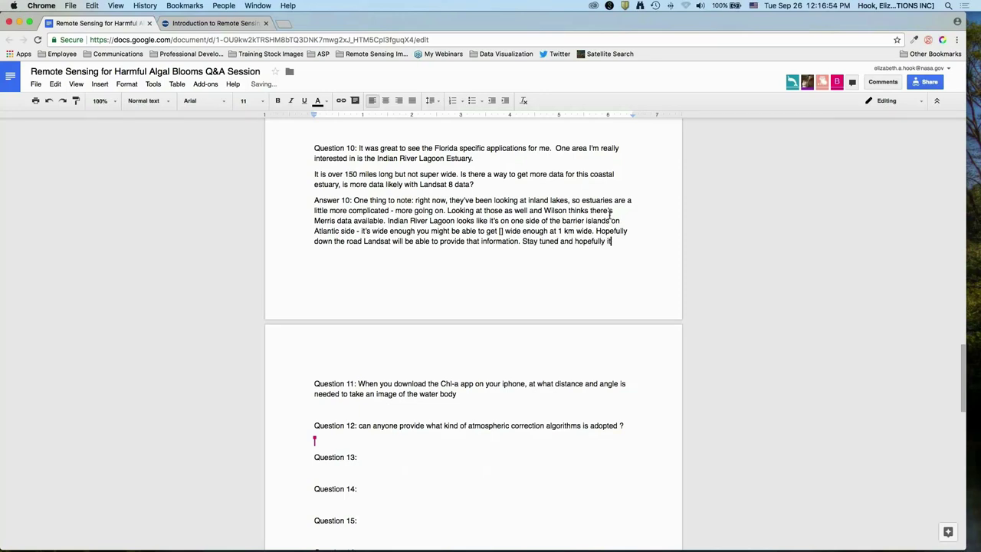
text( it's too sm)
text(all for)
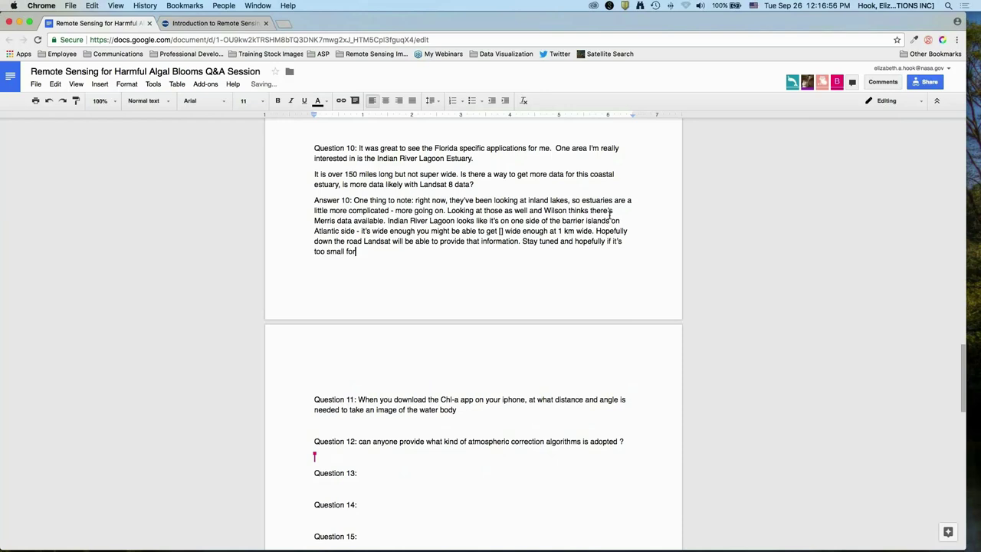
text( MERRIS, we can use Landsat.)
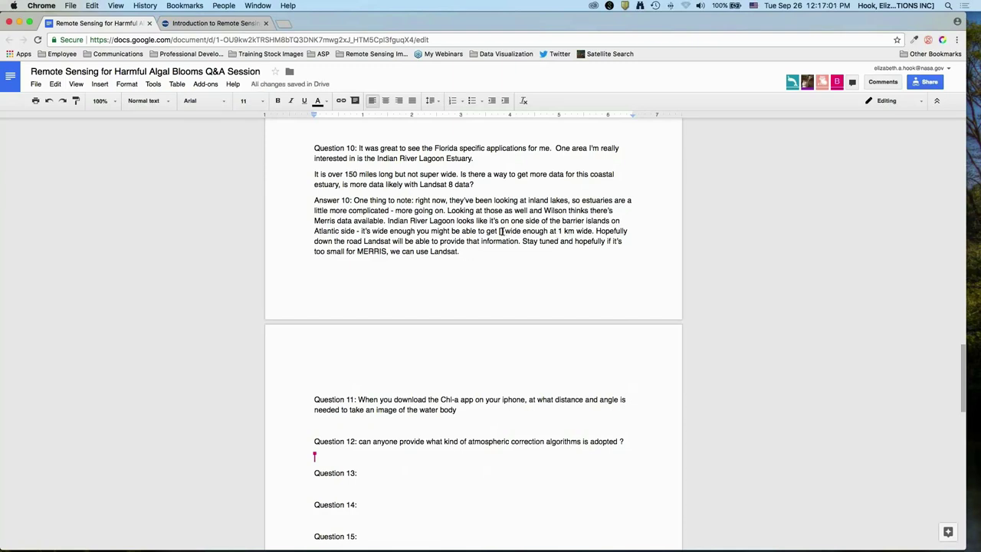
text(OCI)
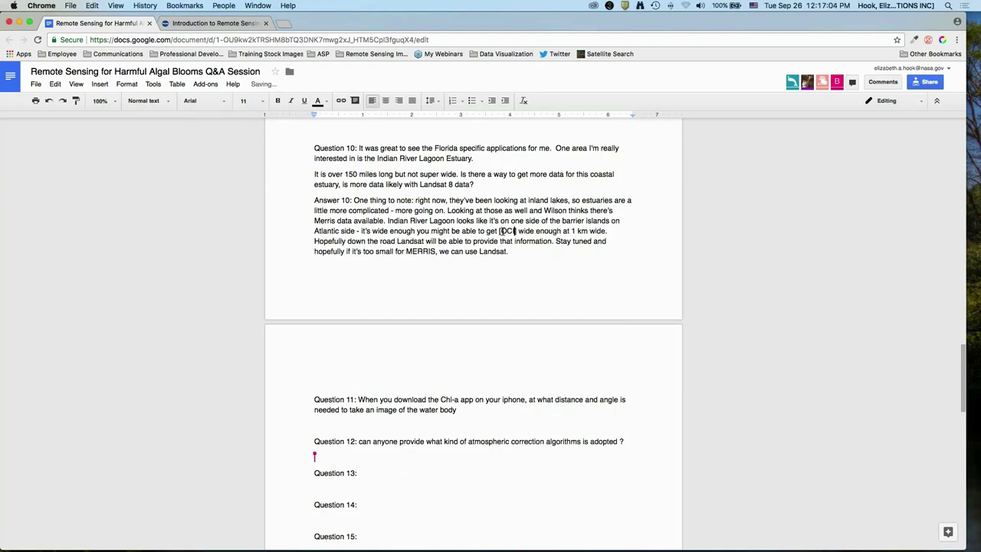
click(621, 266)
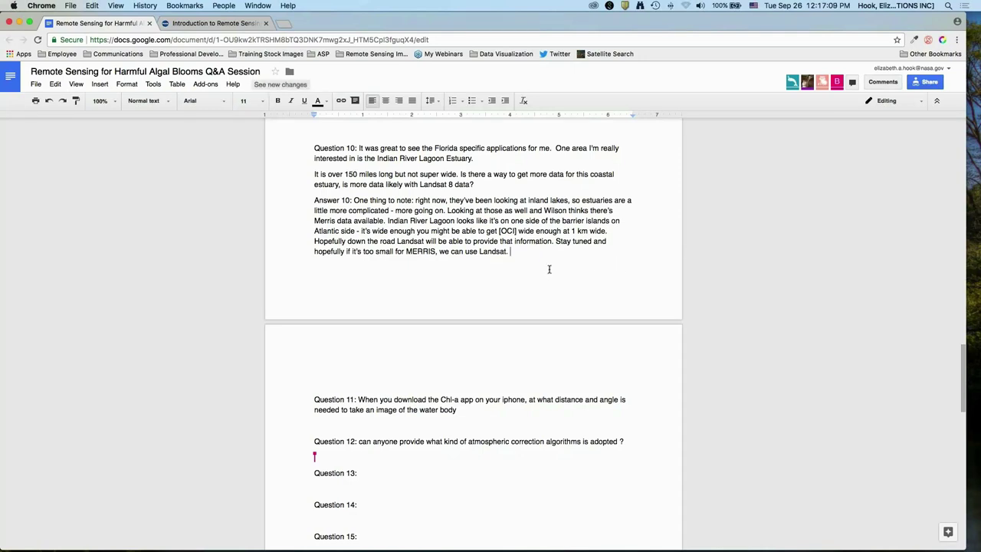
key(Return)
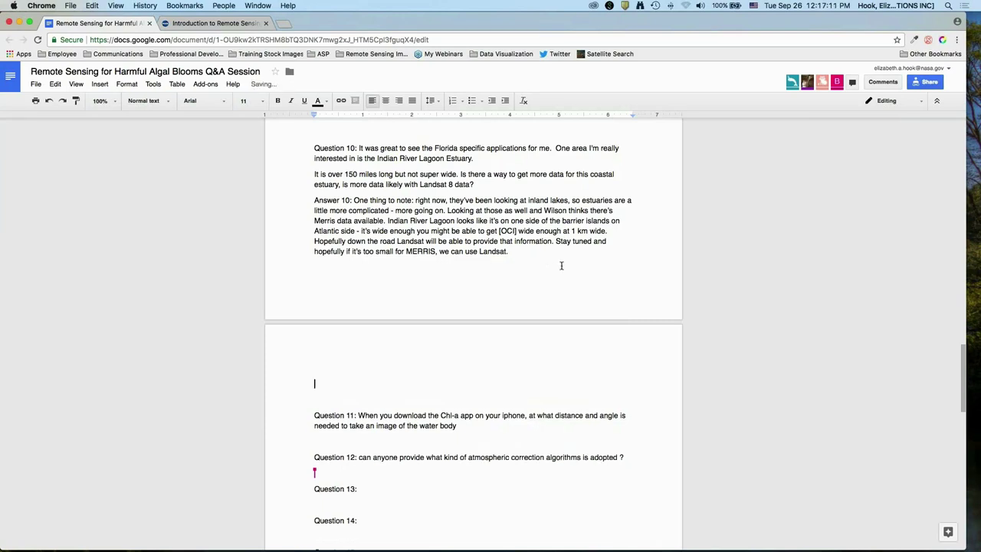
text(Sooo)
key(BackSpace)
key(BackSpace)
key(BackSpace)
key(BackSpace)
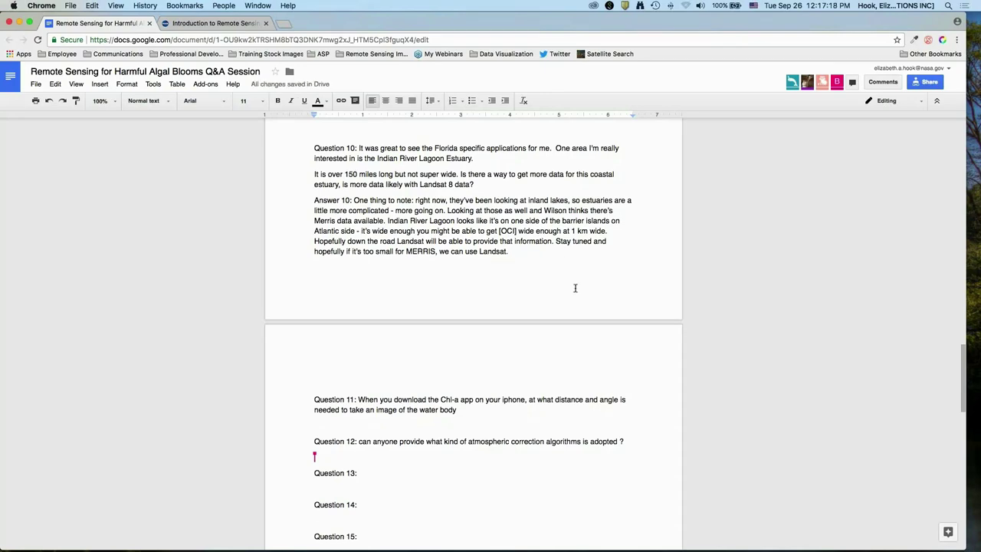
Add an 'Answer 9' label under Question 9, capitalize 'Can', and remove the surrounding blank lines.
scroll(575, 287, up, 5)
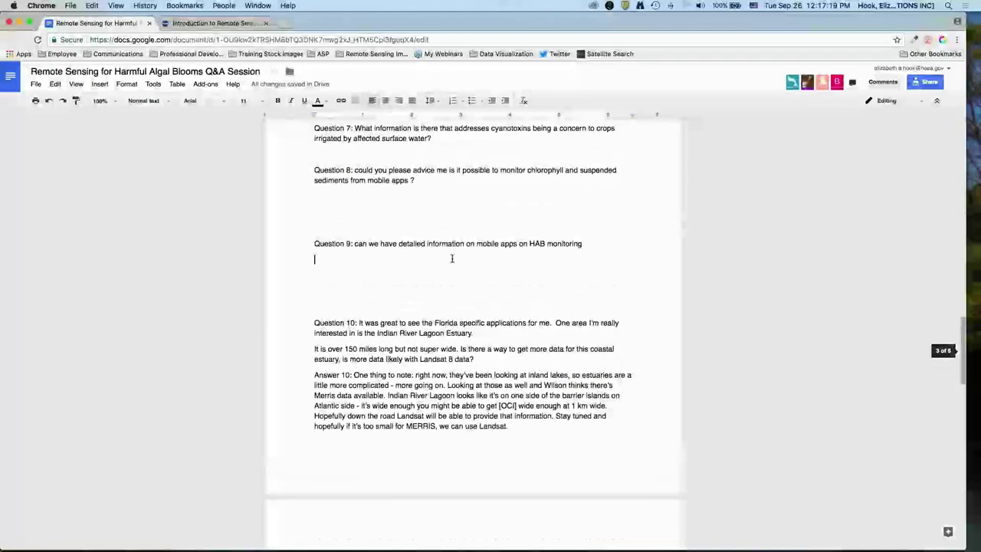
click(452, 258)
text(Answer 9)
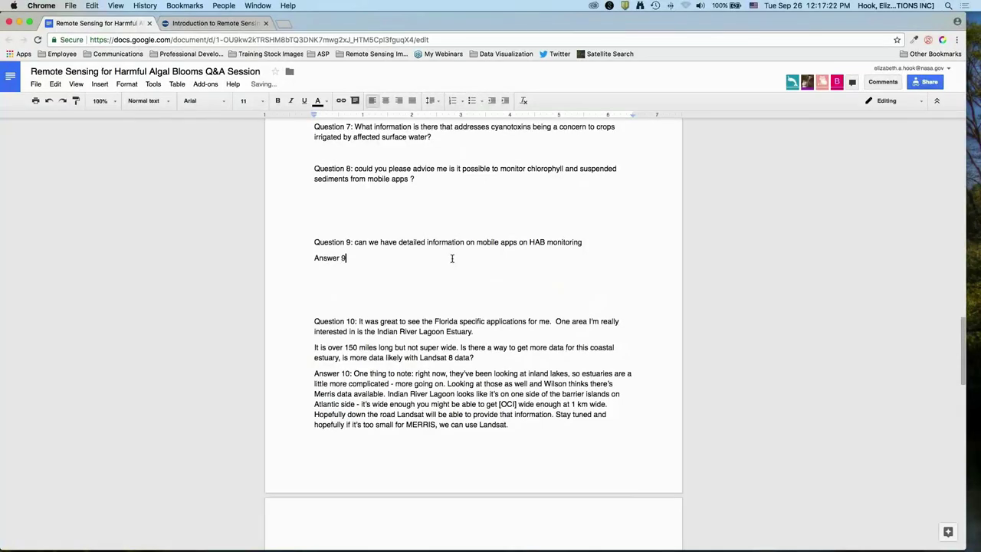
click(355, 241)
text(C)
key(Delete)
key(Down)
key(Down)
key(BackSpace)
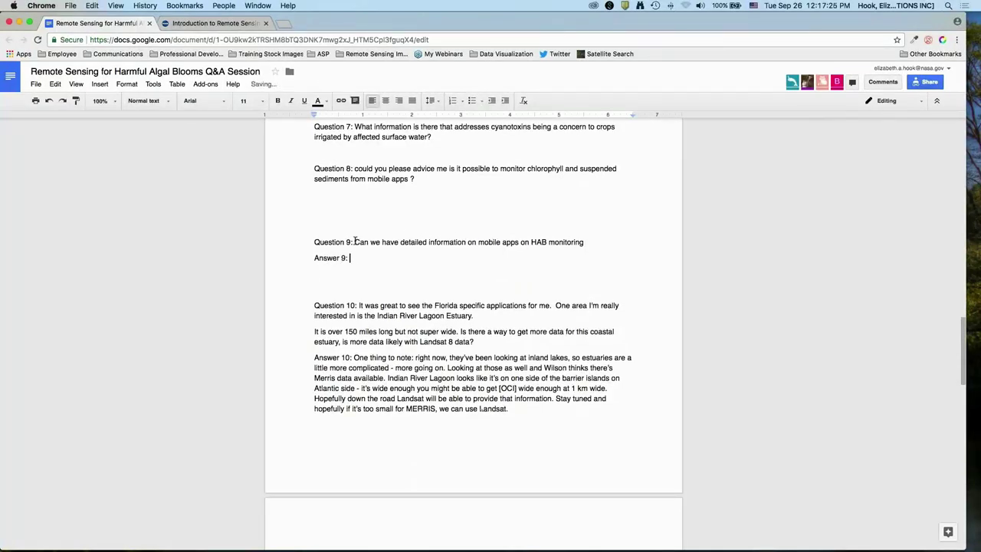
click(418, 220)
key(BackSpace)
click(413, 242)
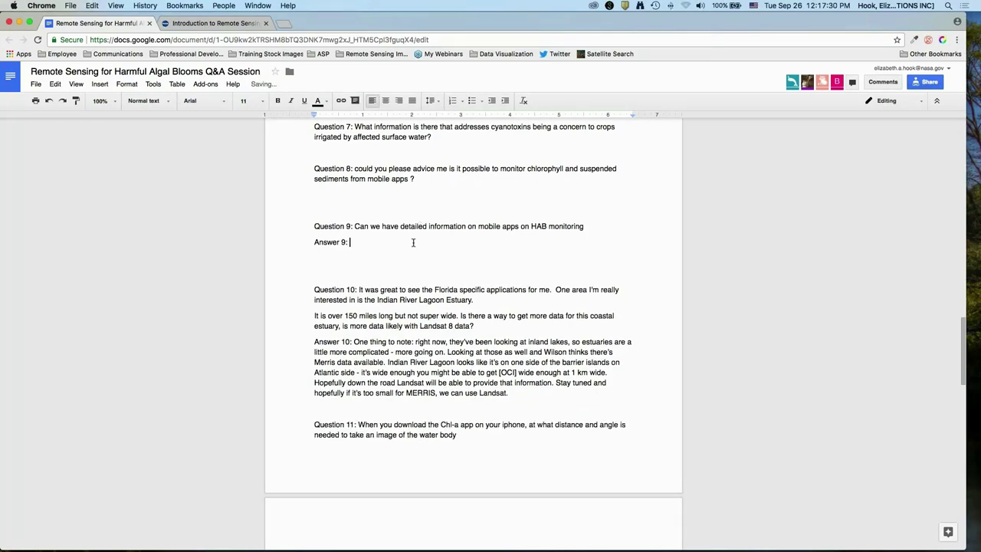
Write Answer 9 citing the slide-set app links, Hydrocolor, cyanobacteria collaborative apps and the phyto app.
text(Links to apps in slide set - we mentioned a few of)
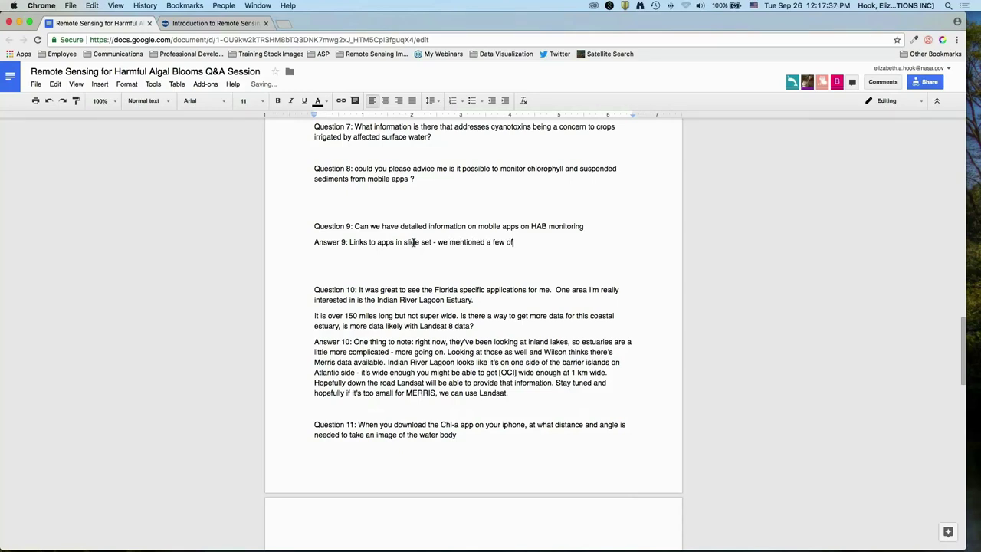
text( the moniot)
text(ring apps. Hydroco)
text(lor is)
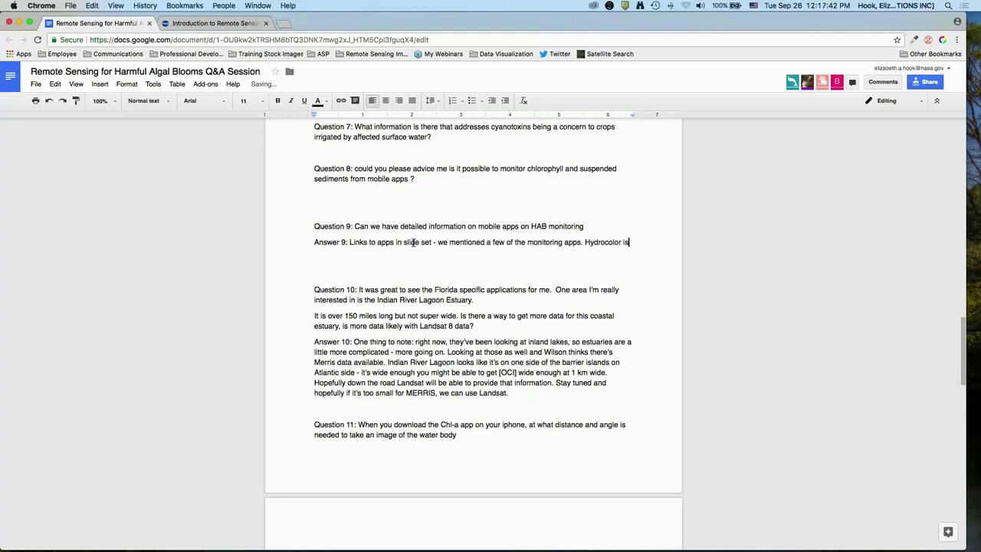
text( one, the different ap)
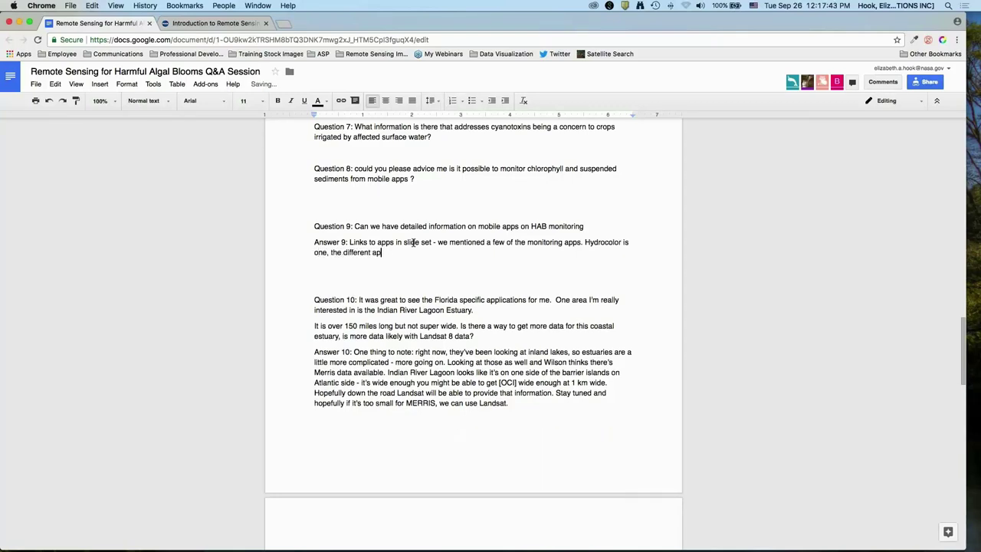
text(ps that were a part of cyanobacteria c)
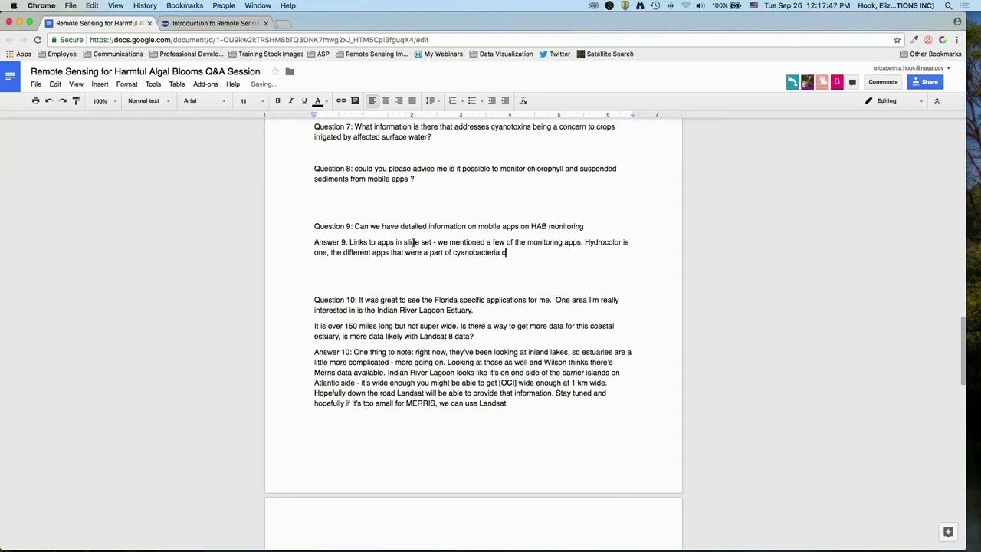
text(ollaborative t)
key(BackSpace)
text(, the phyto app (working on)
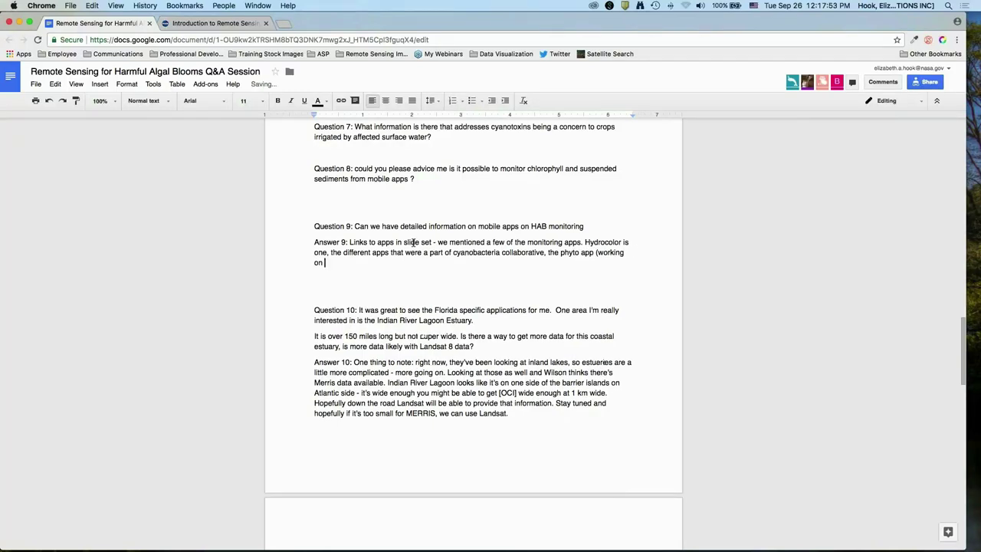
text( another release). If you don't want to wait )
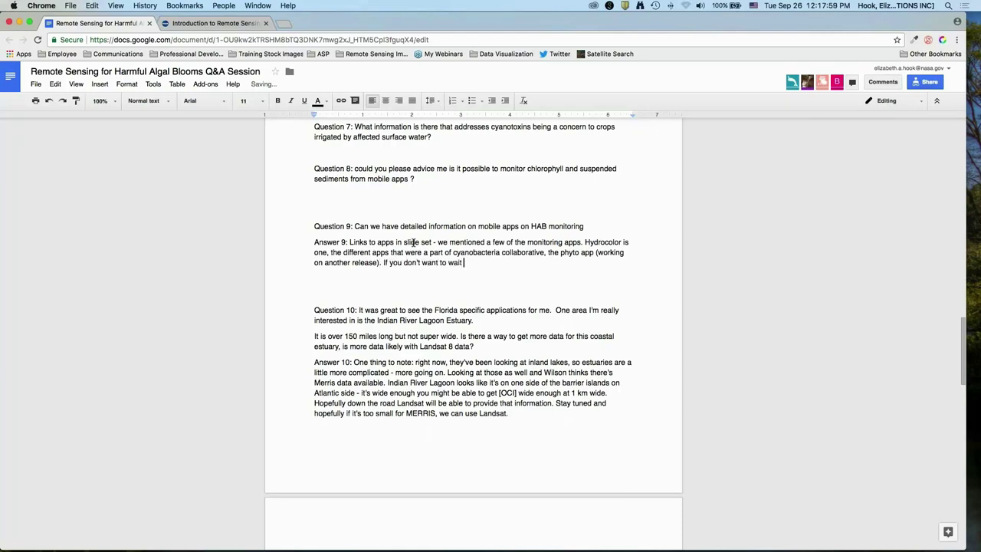
text(for links, you can go through the PDFs and fo)
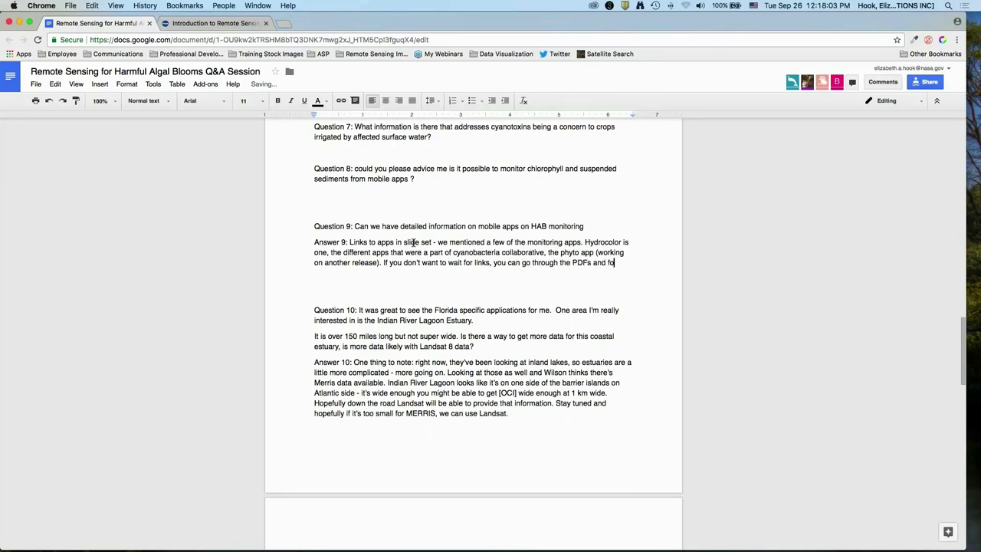
text(llow the links on the slides.)
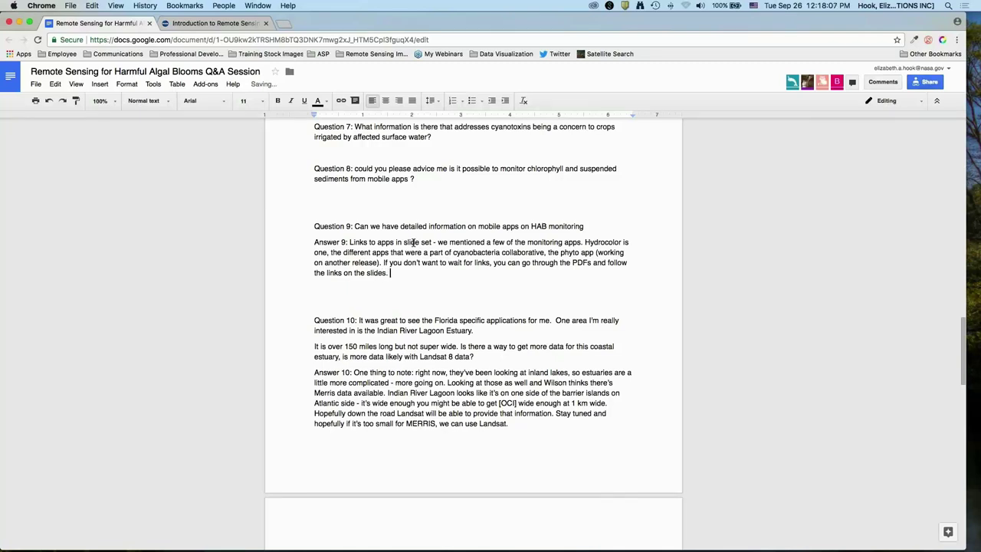
click(376, 196)
Write Answer 8 recommending the Hydrocolor app and website, noting phone uncertainties and qualitative HAB-tracking value.
text(Answer 8:)
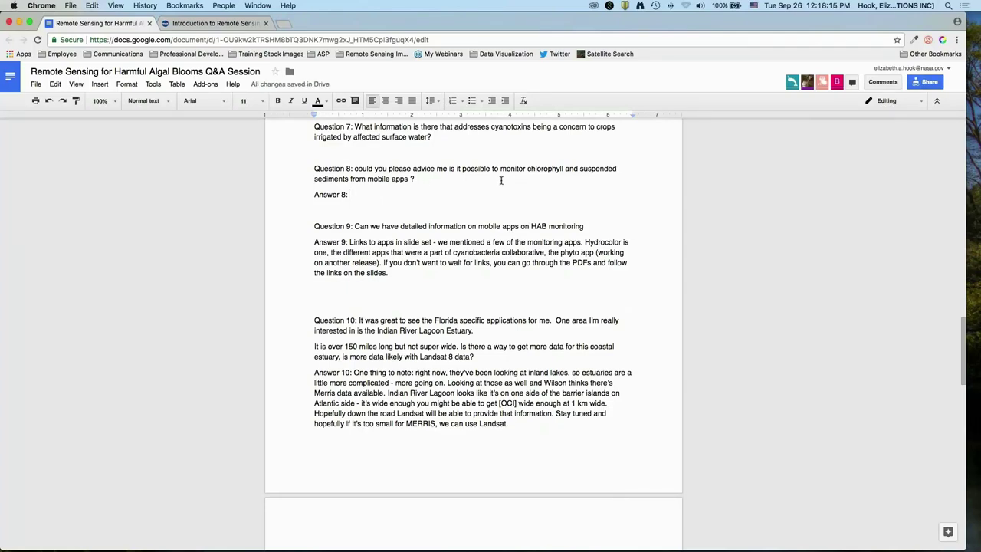
scroll(513, 183, down, 5)
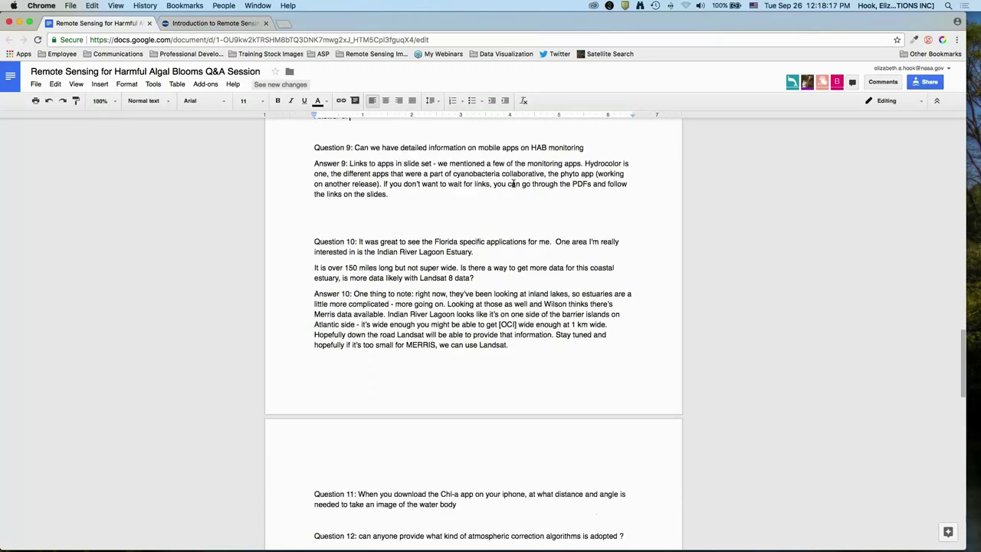
scroll(513, 184, up, 2)
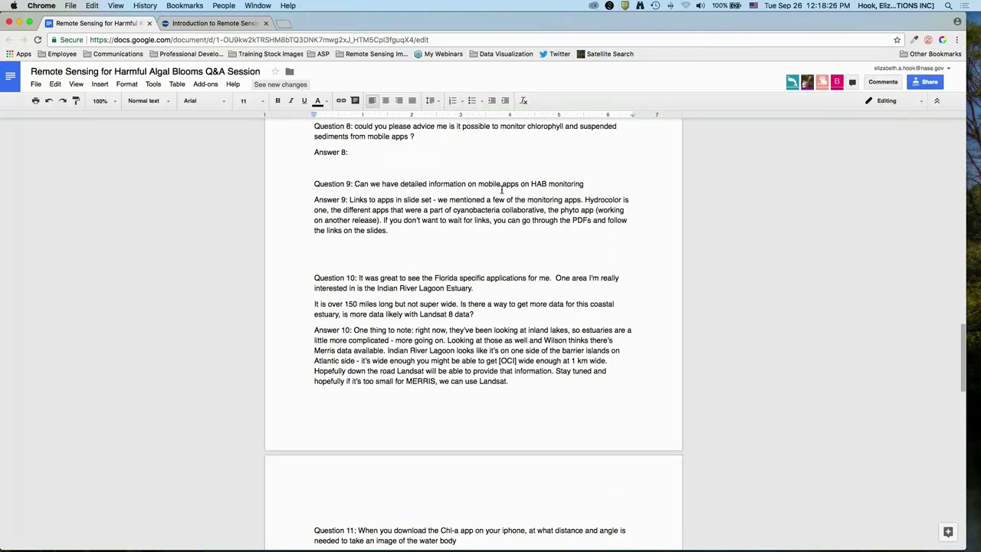
text(Advise to go )
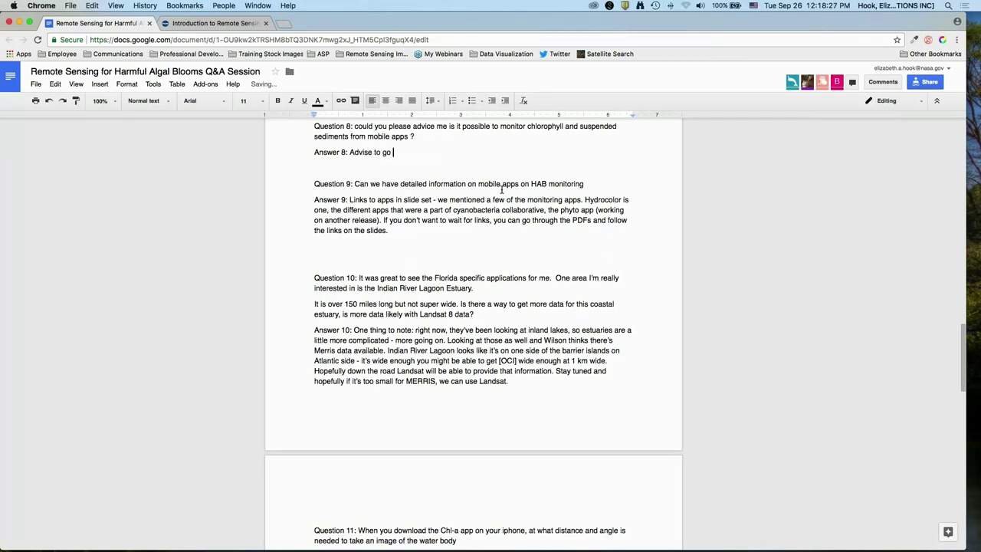
text(look at htydrocolor app and read the website careful)
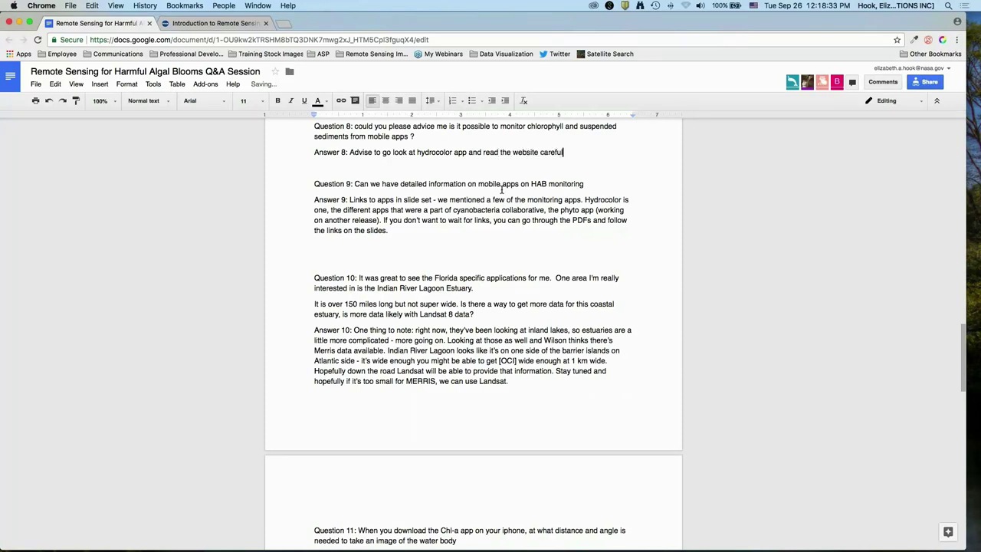
text(ly. They also have the articles they cite )
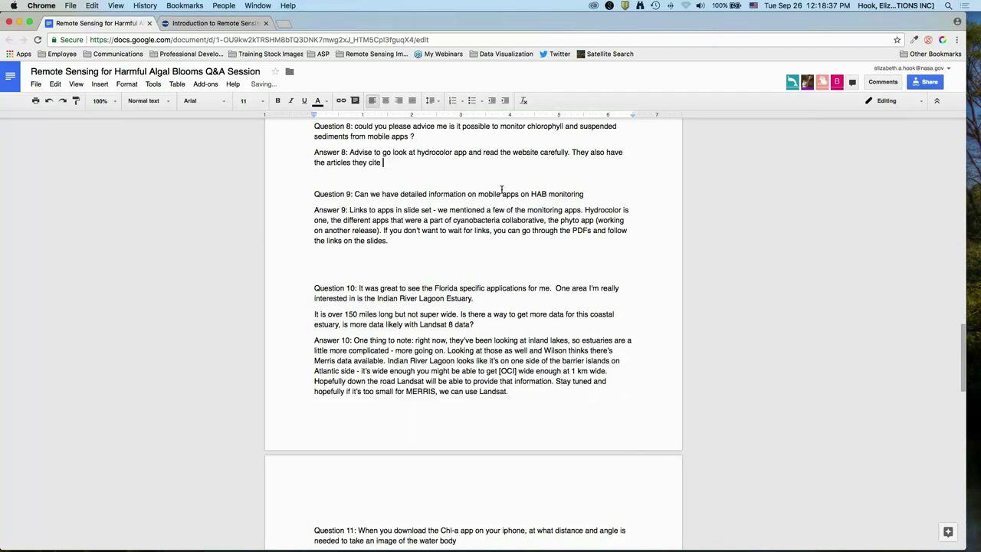
text(in the document. Since they)
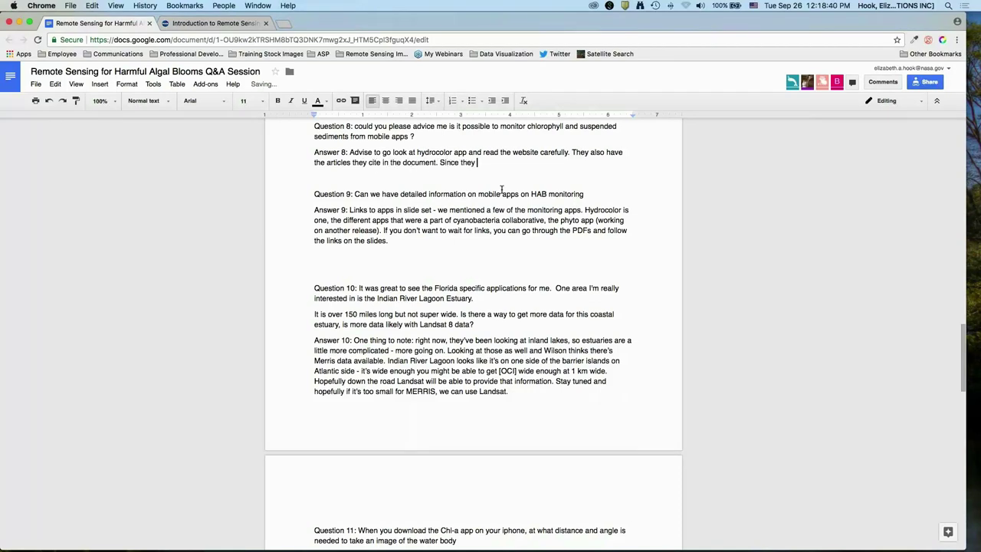
text( provide more information on the actual prac)
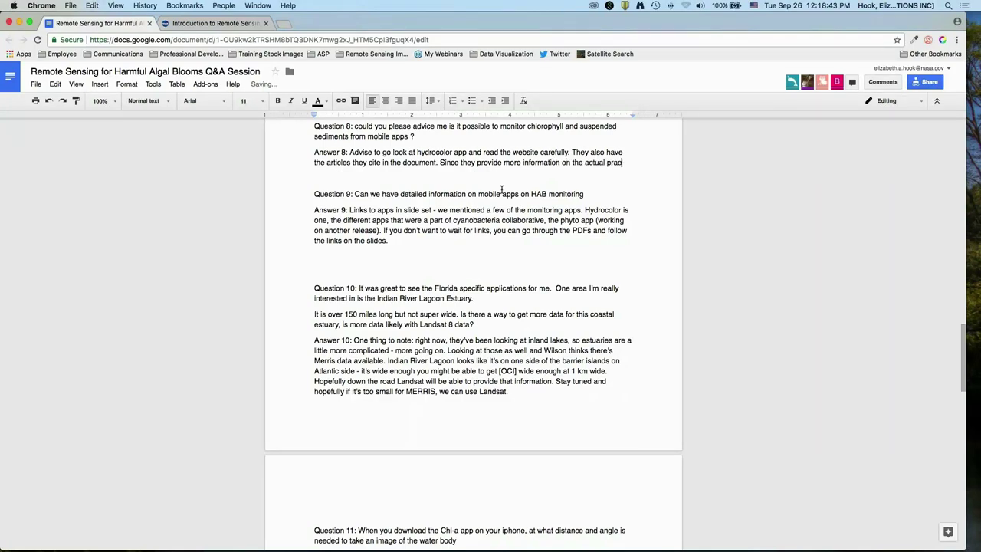
text(tical use, how )
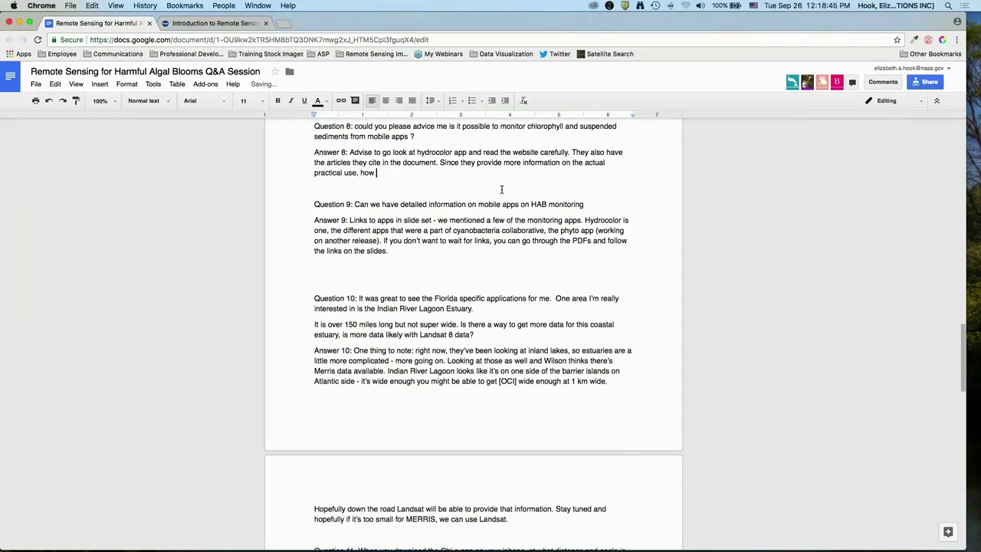
text(far off the water, it also provides info)
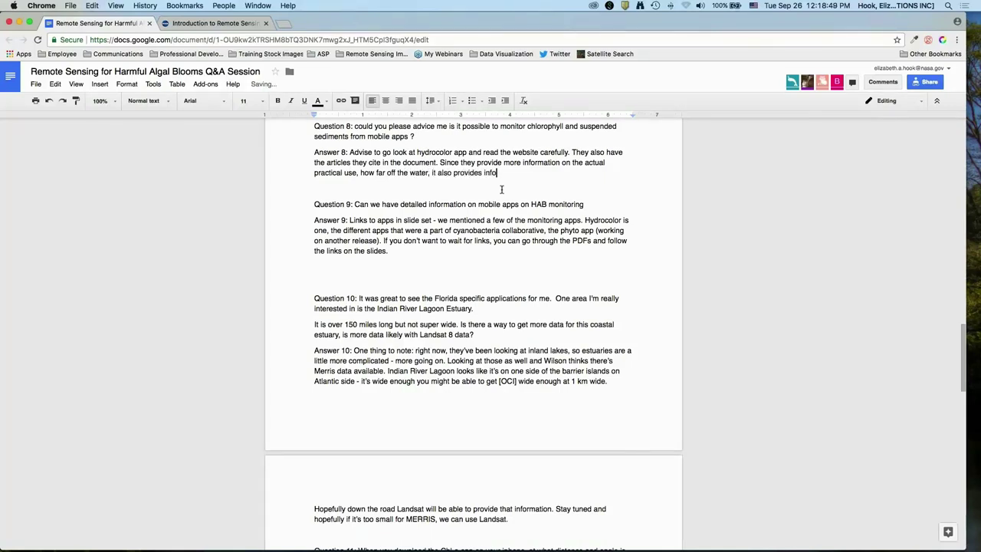
text( about the ag)
key(BackSpace)
text(lgorithm uses)
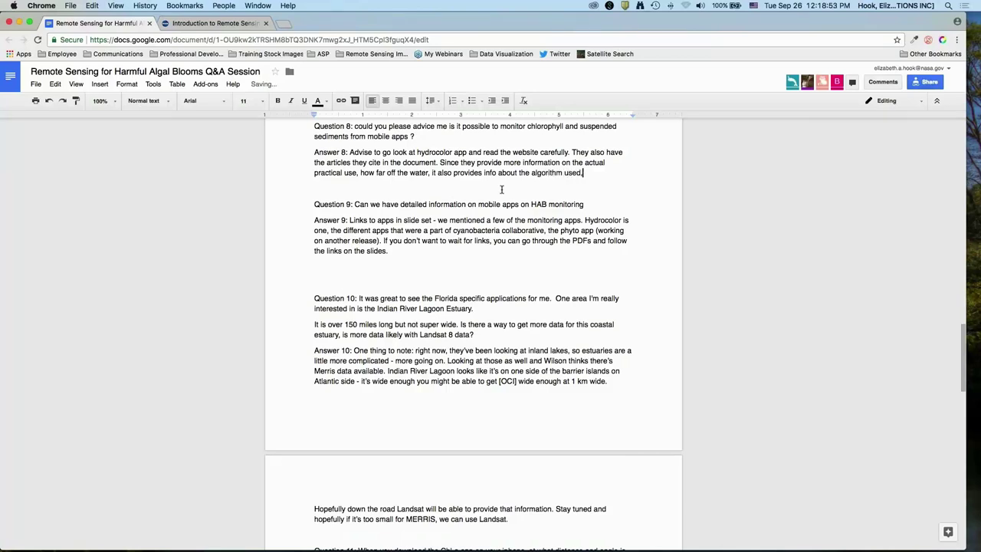
text( the uncertainty)
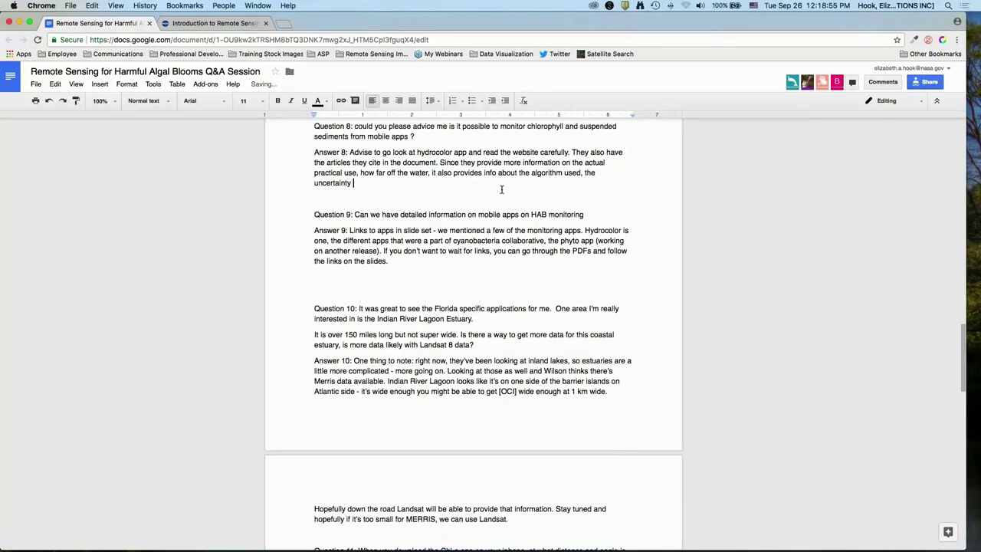
key(BackSpace)
key(BackSpace)
text(info about the algorithm used,)
text( the uncertainties. It's important to u)
text(nderstand )
text(your pho)
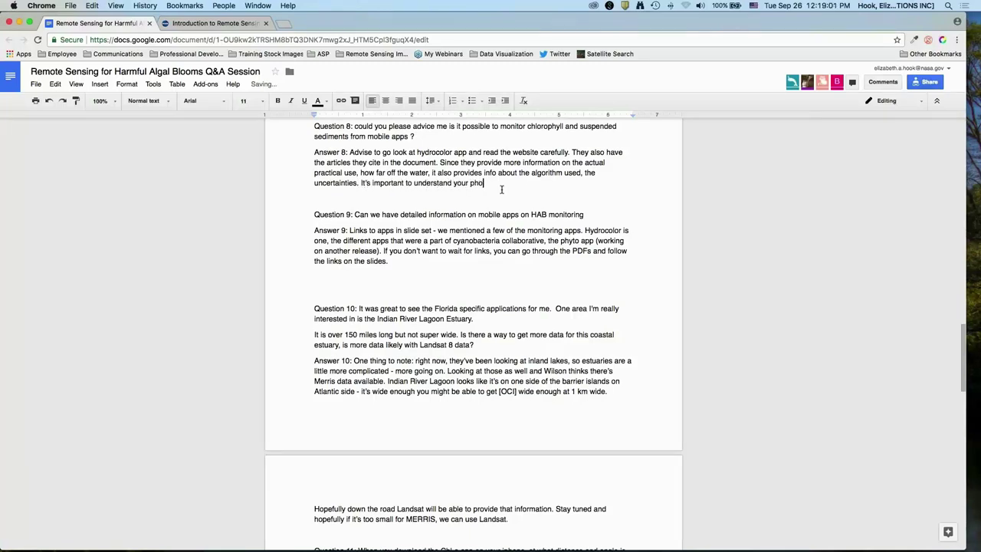
text(ne only provides some level of information a)
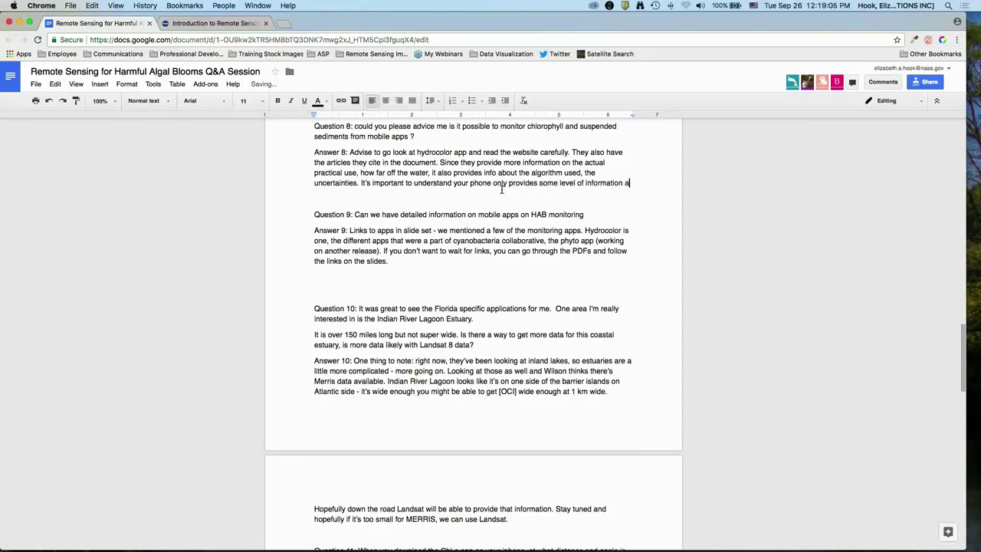
text(nd there might be wi)
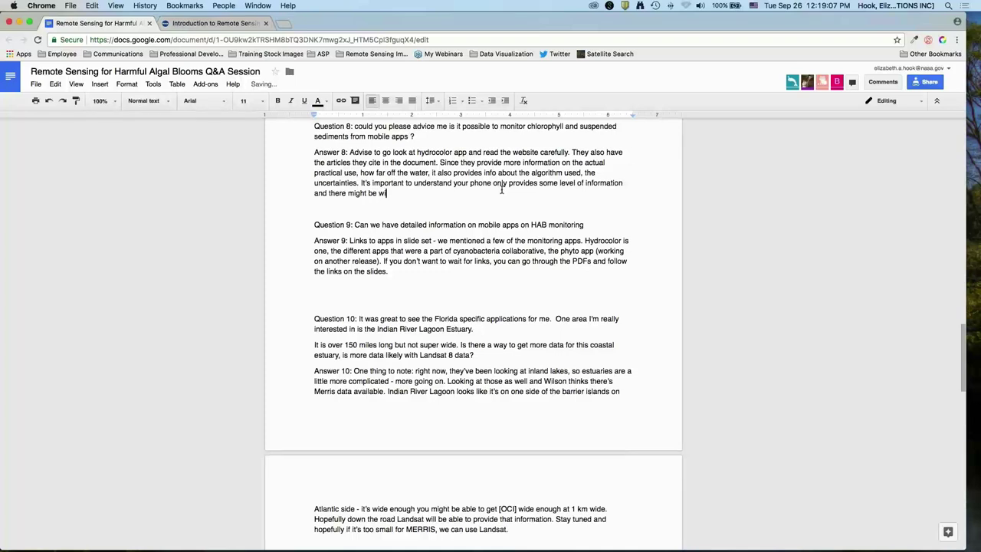
text(de uncertaint)
text(y boundaries. )
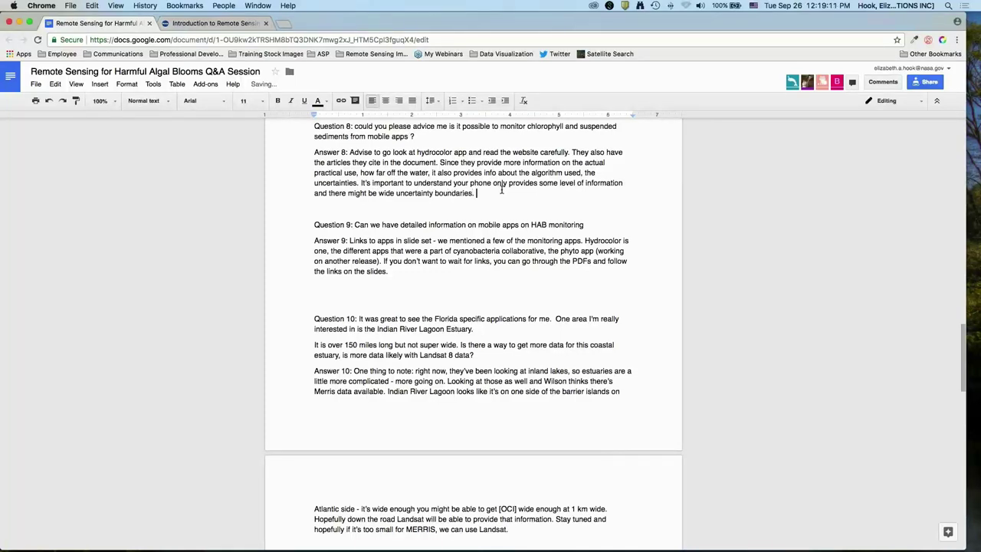
text(At the same time, t)
text( may provide important qualit)
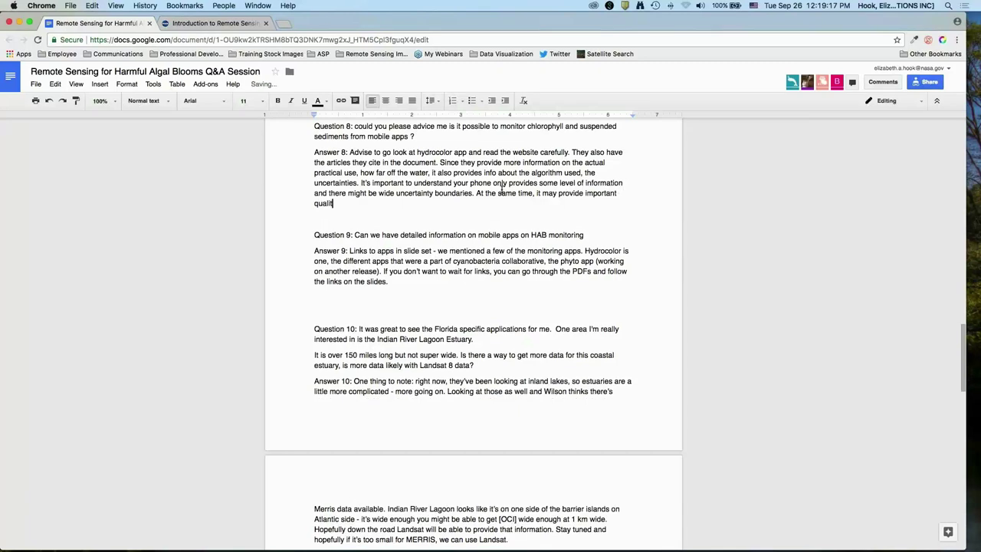
text(ative information on trad)
text(king HABs in your)
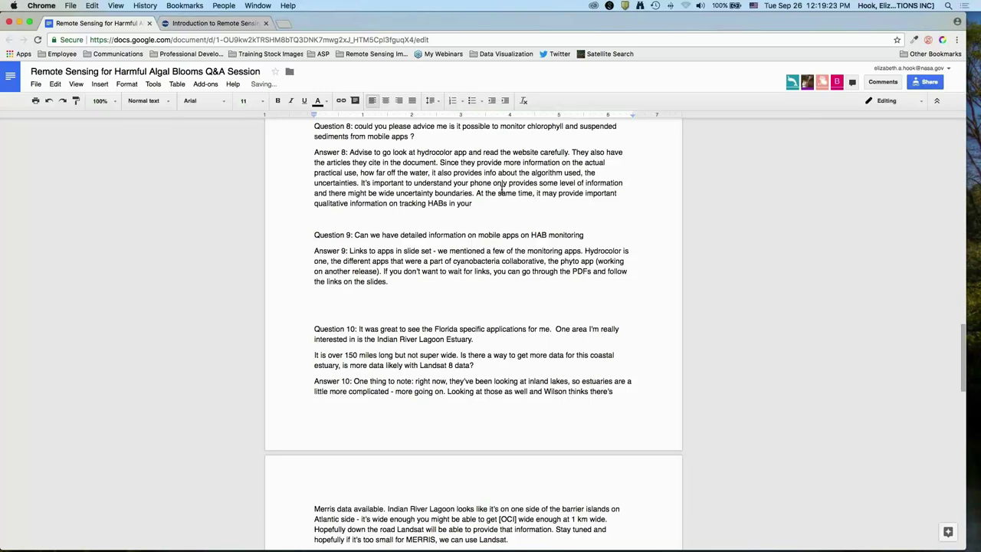
text( environment.)
drag(540, 323, 535, 314)
Shrink the gap between Answer 9 and Question 10 to a single blank line.
click(535, 311)
key(BackSpace)
key(BackSpace)
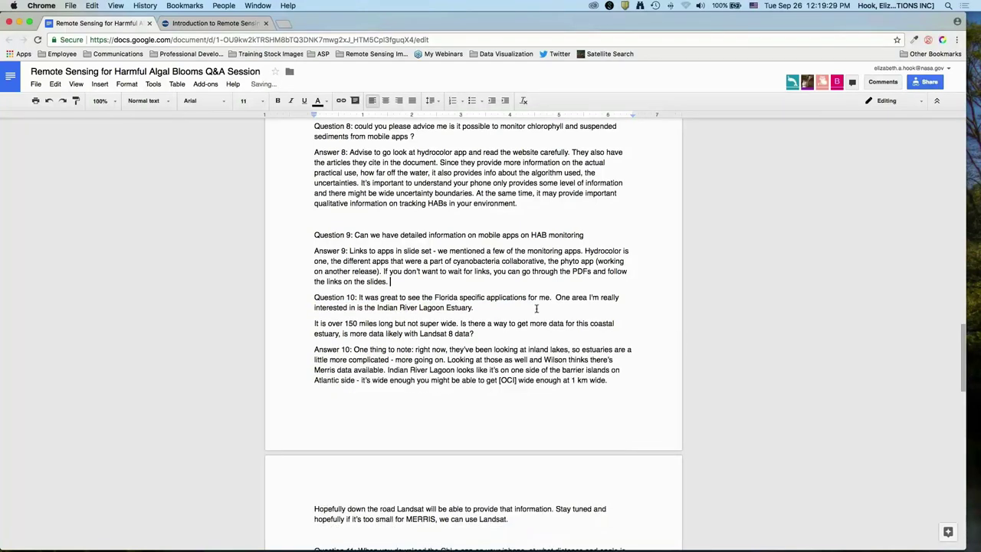
key(Return)
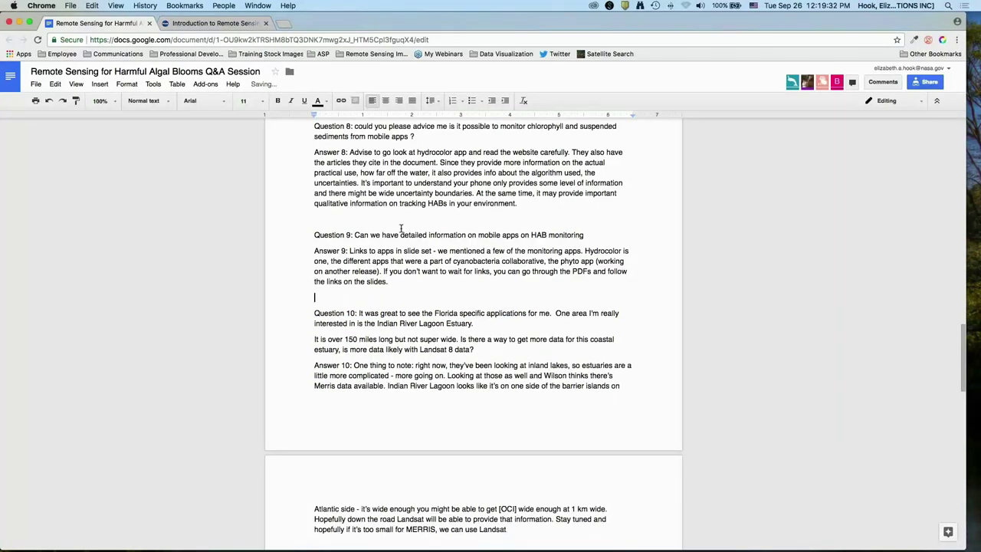
scroll(522, 240, down, 2)
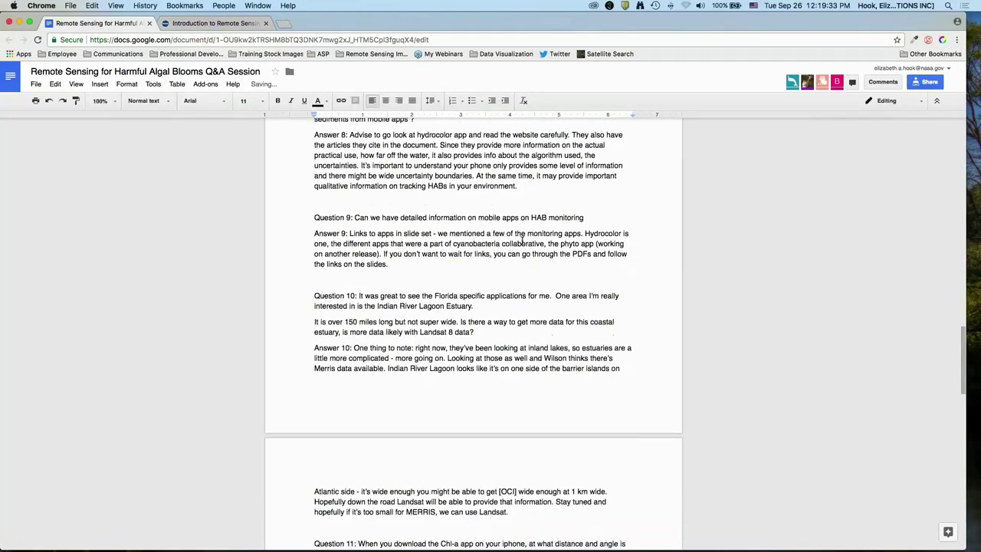
scroll(522, 241, down, 1)
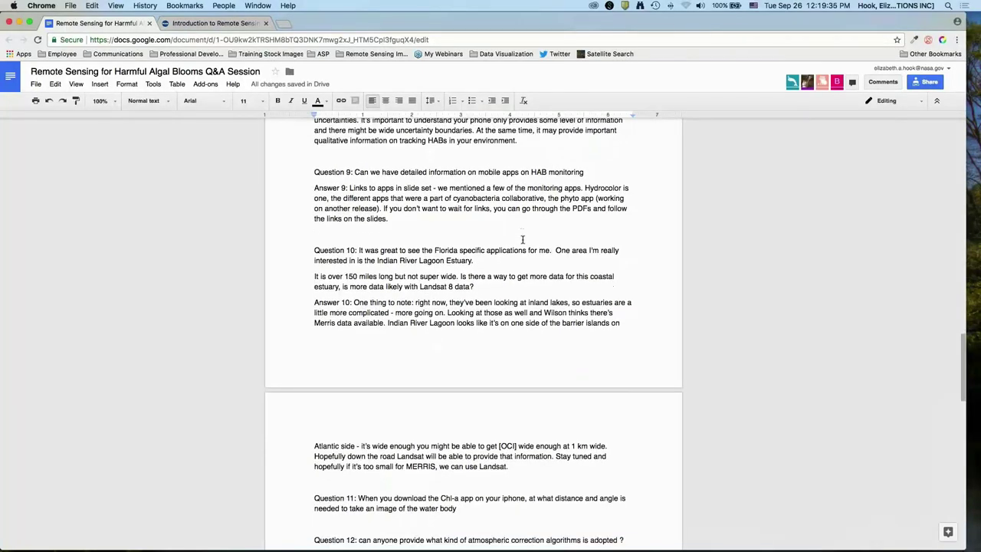
scroll(517, 272, down, 2)
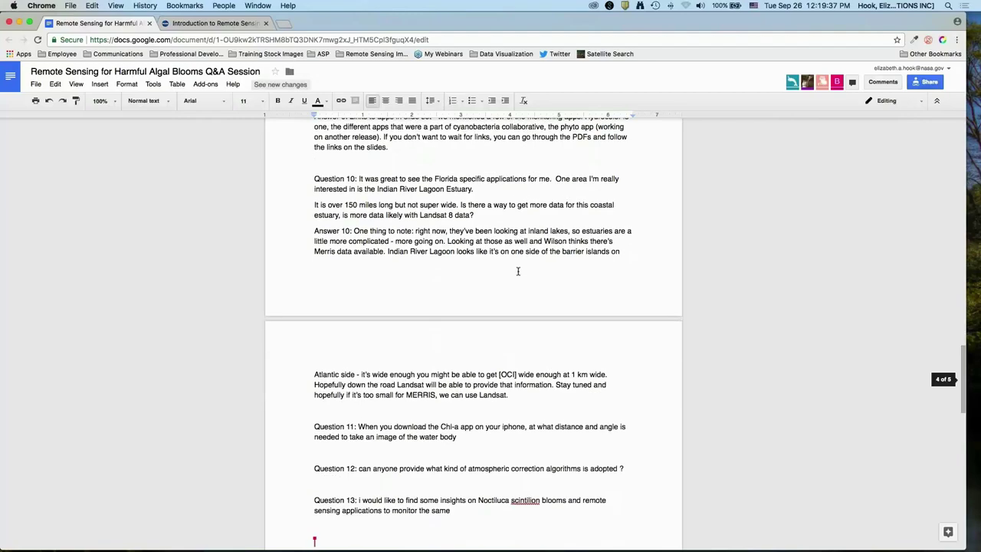
Return to the top of the document and place the cursor on the Week links line.
scroll(517, 270, up, 2)
scroll(518, 271, up, 10)
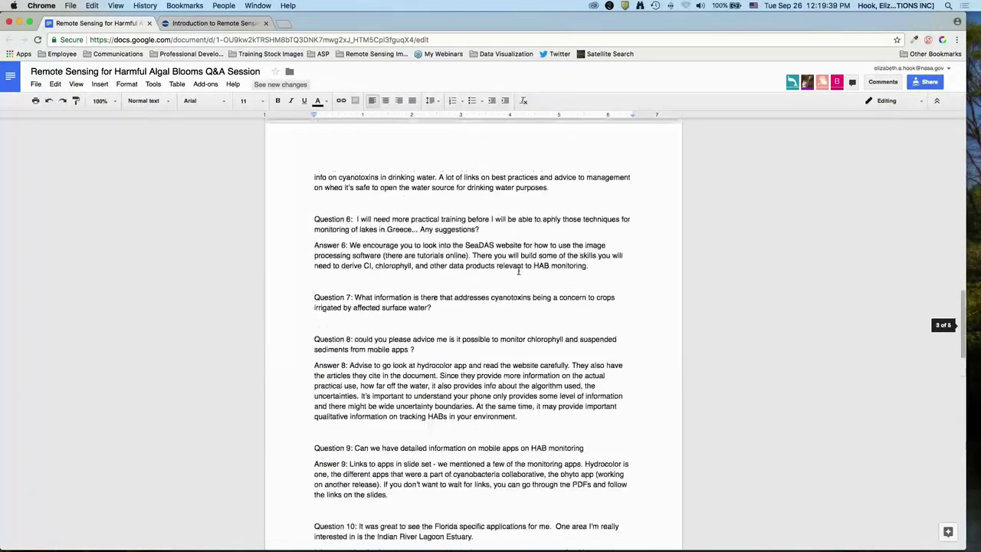
scroll(518, 271, up, 8)
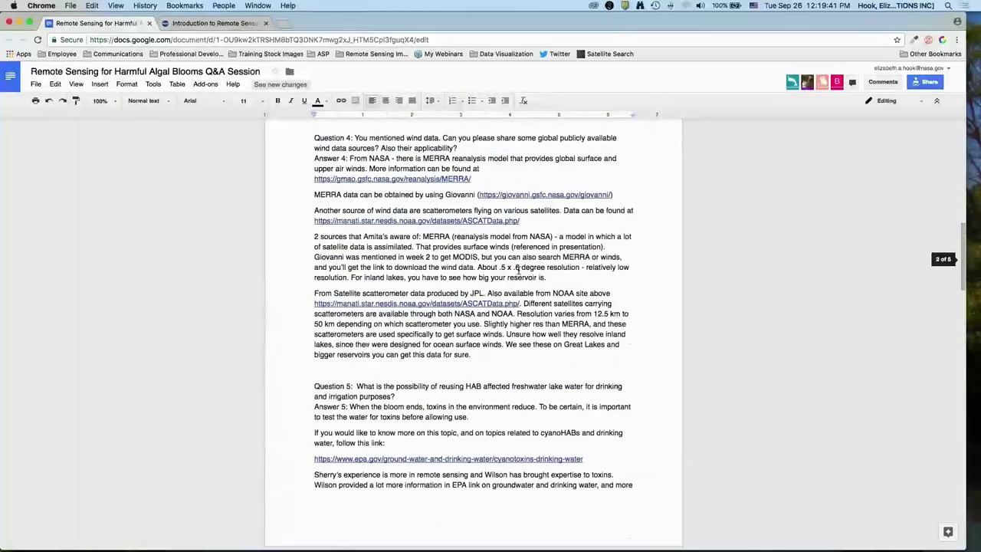
scroll(518, 270, up, 10)
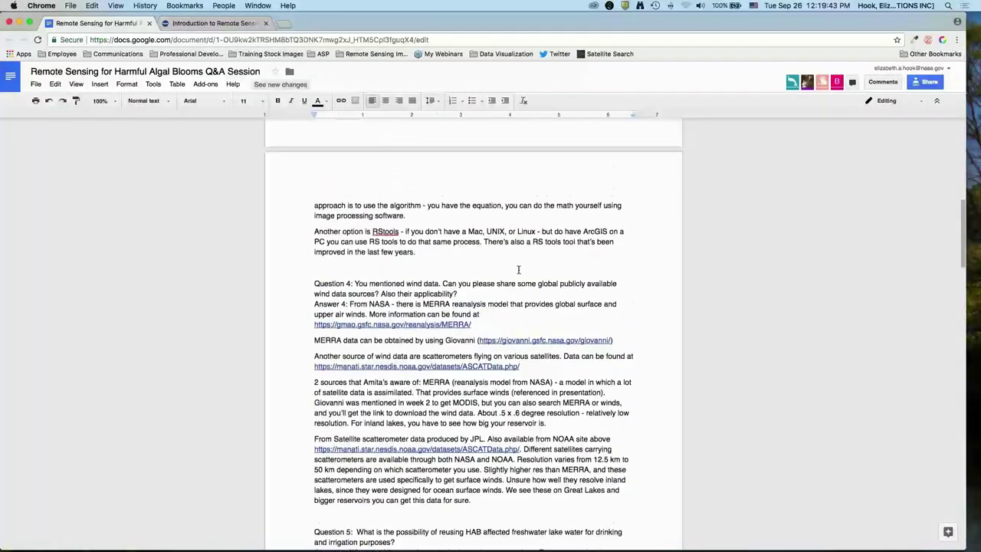
scroll(518, 271, up, 4)
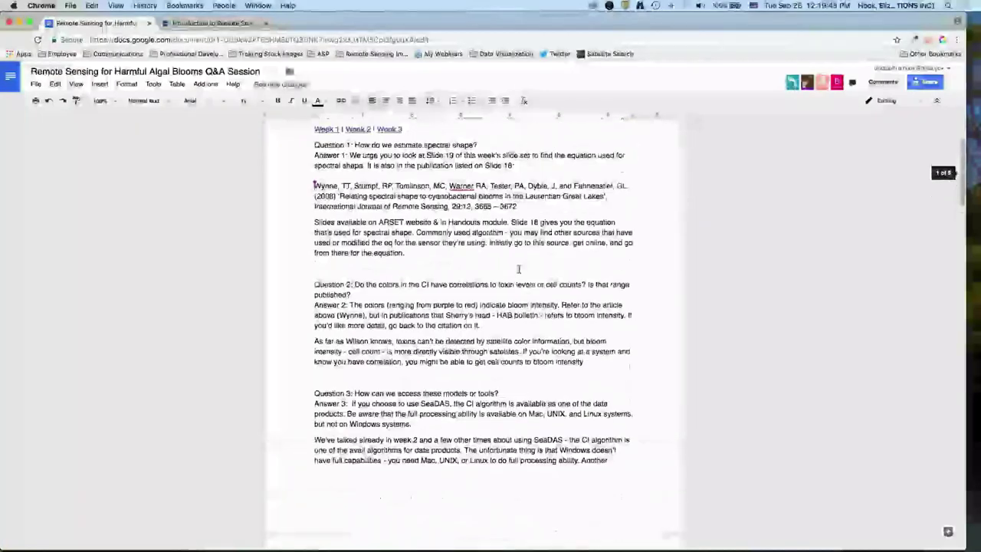
click(303, 164)
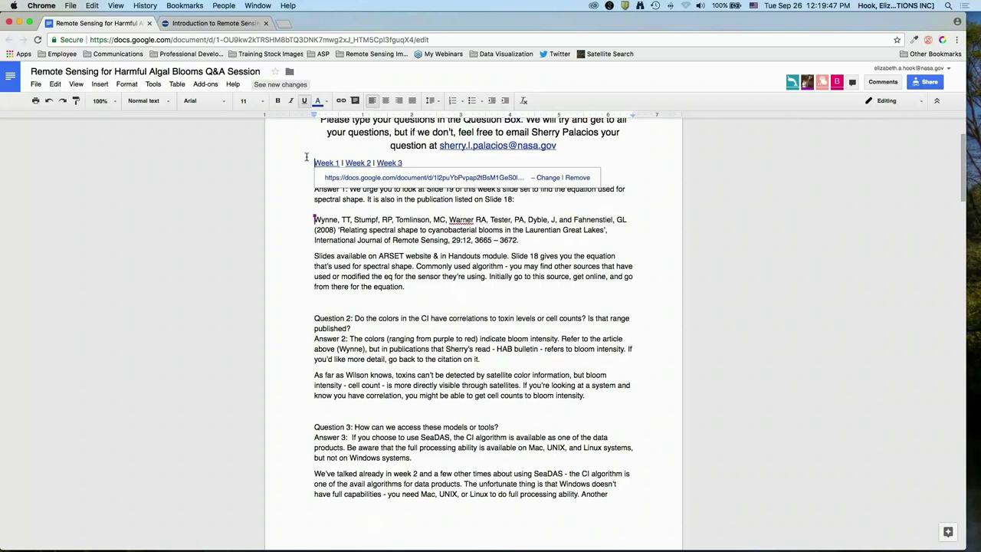
click(403, 162)
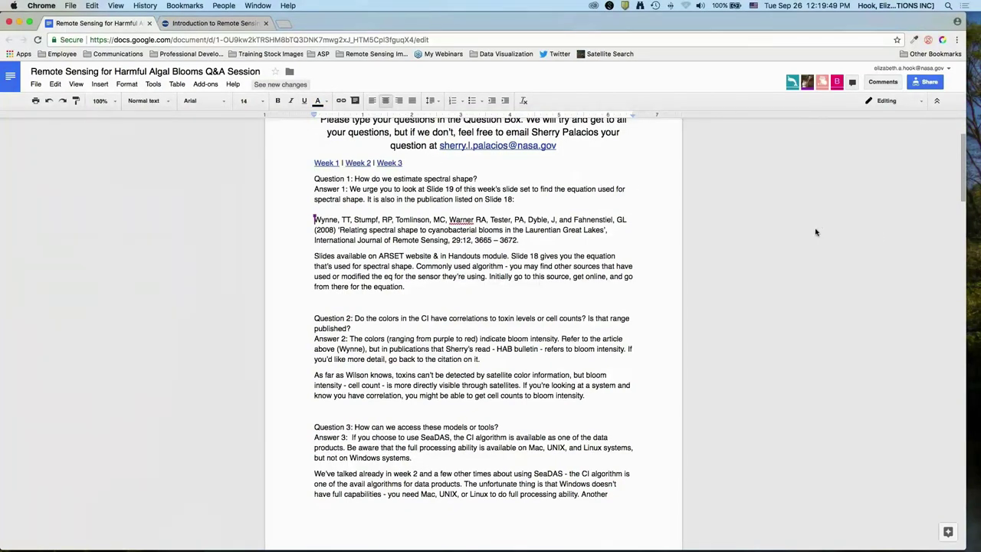
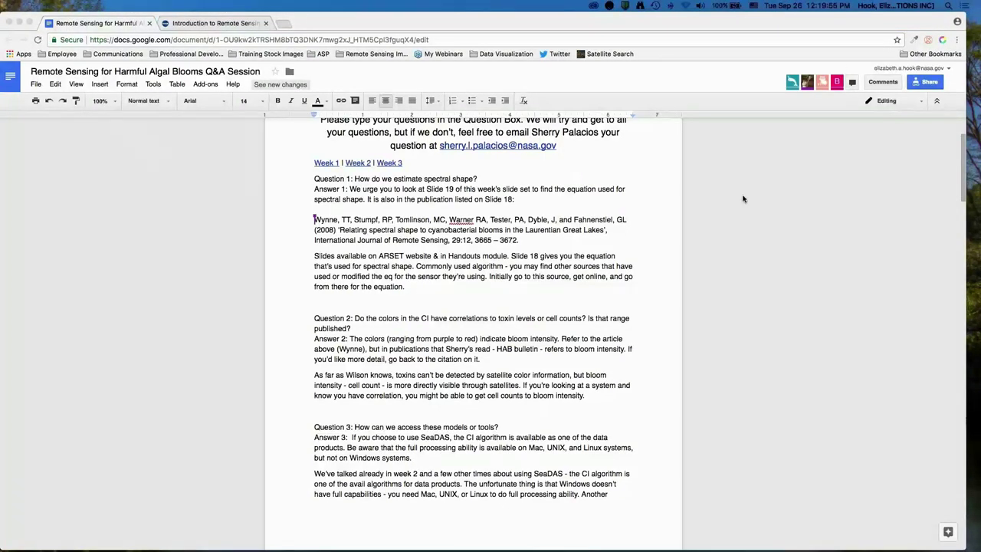
Write Question 14 as 'How can an international audience apply', replacing 'provide' with 'apply'.
scroll(726, 206, up, 2)
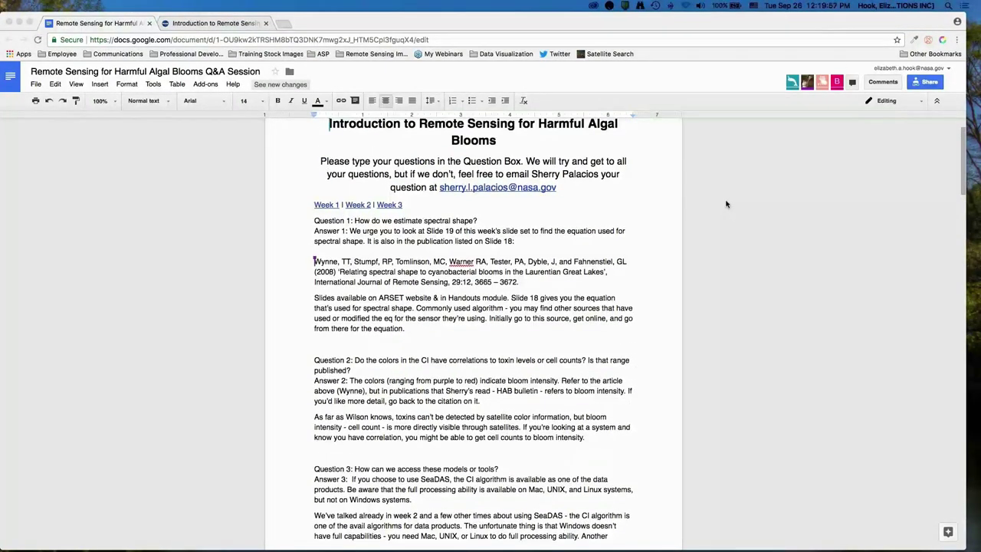
scroll(726, 202, down, 5)
scroll(727, 198, down, 20)
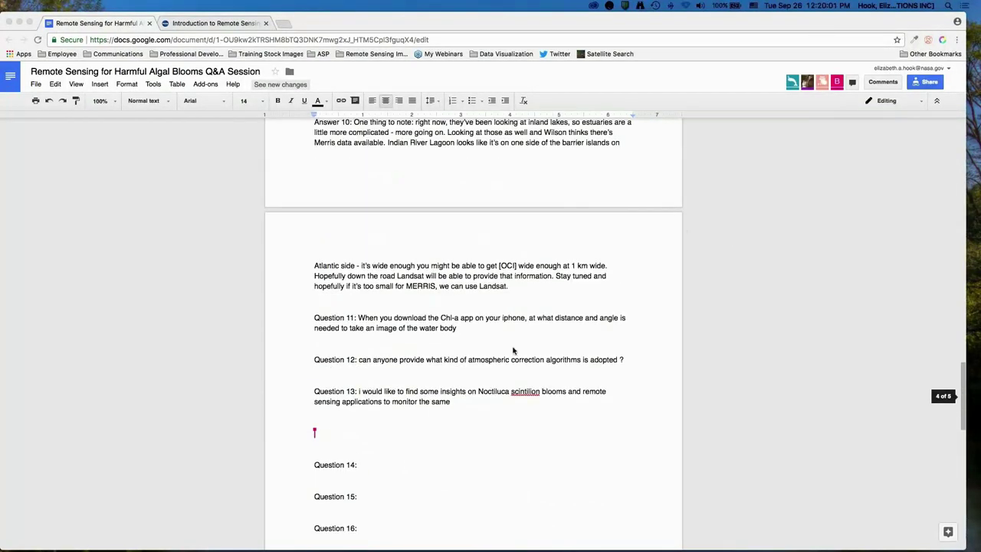
click(416, 464)
text(How can an int)
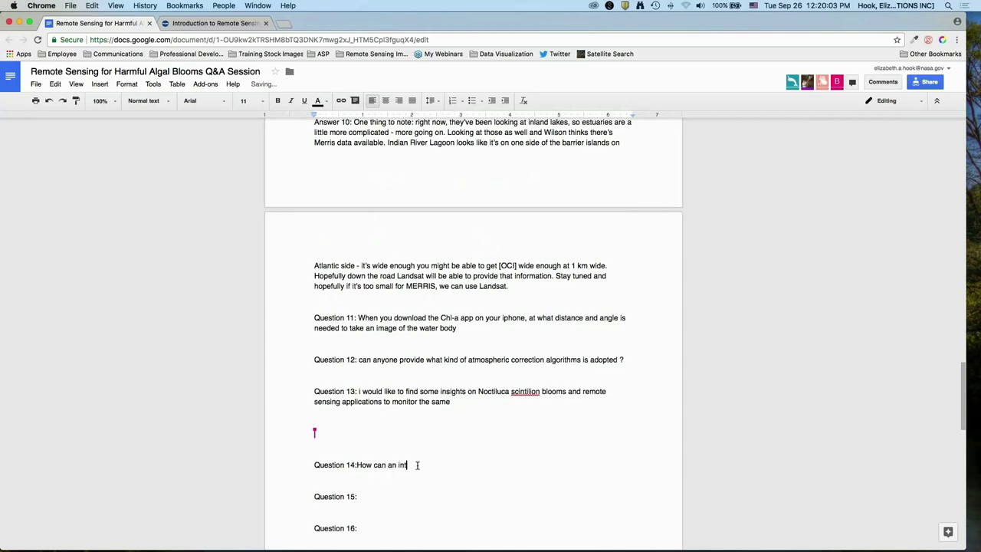
text(ernational audience provide)
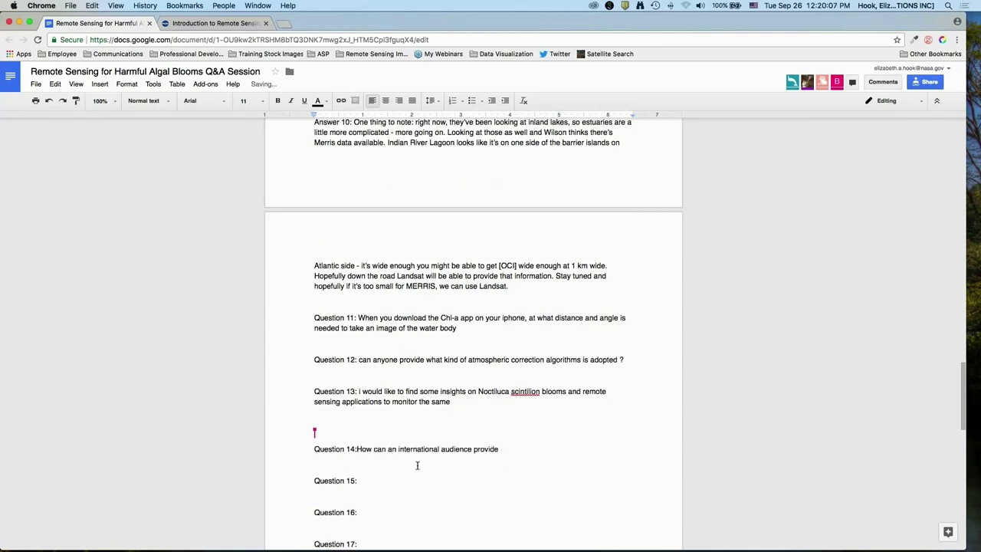
click(528, 450)
key(alt+shift+Left)
text(appl)
key(alt+Right)
key(alt+Right)
key(alt+Right)
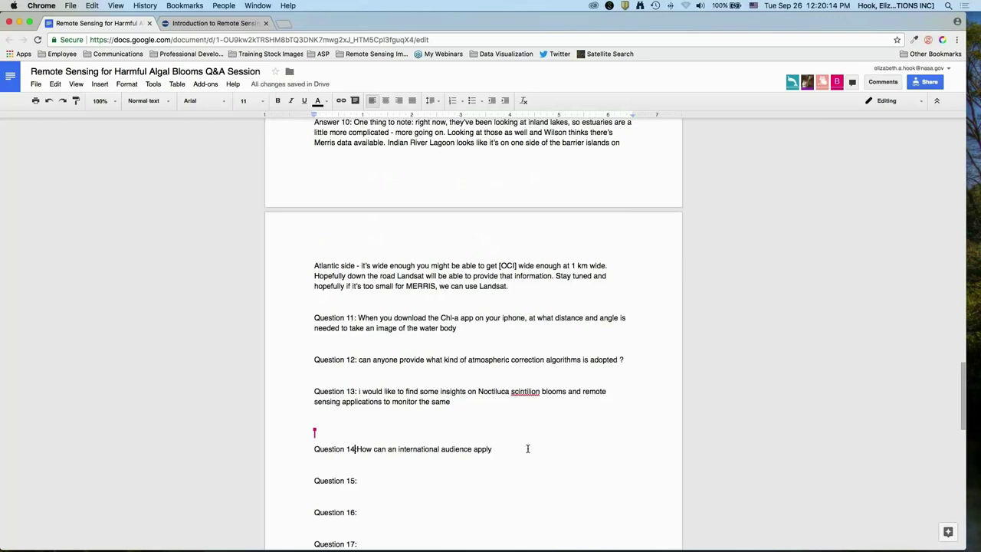
Add an 'Answer:' line directly beneath Question 14.
click(385, 462)
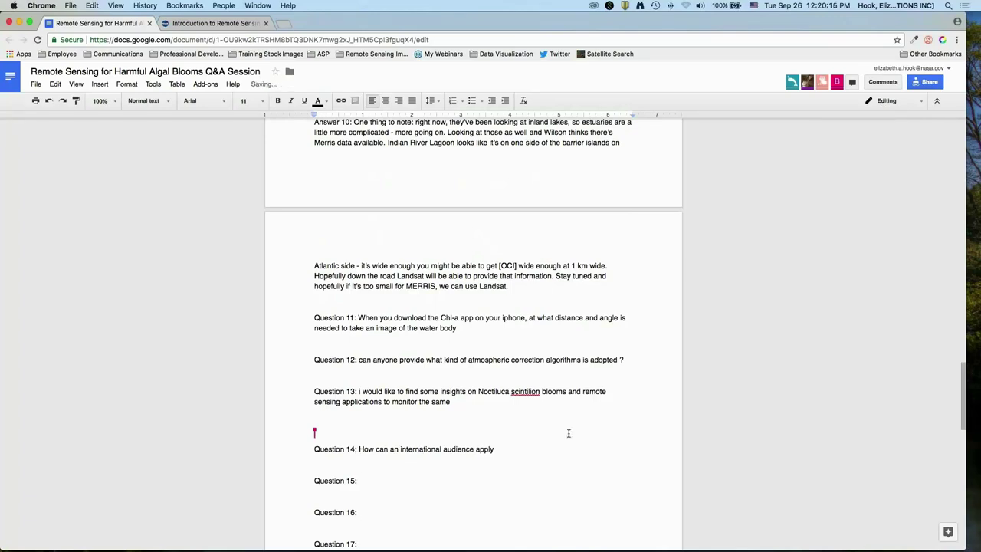
text(Answer:)
key(Return)
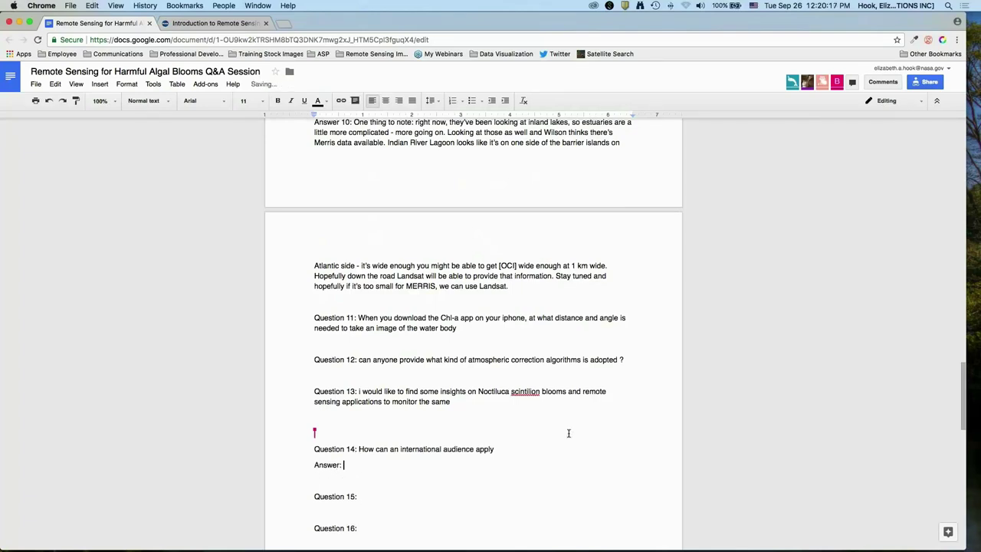
Add the speaker's label, then type that the tool stays U.S.-only (CONUS) but the approach works worldwide.
text(Wilson:)
key(Return)
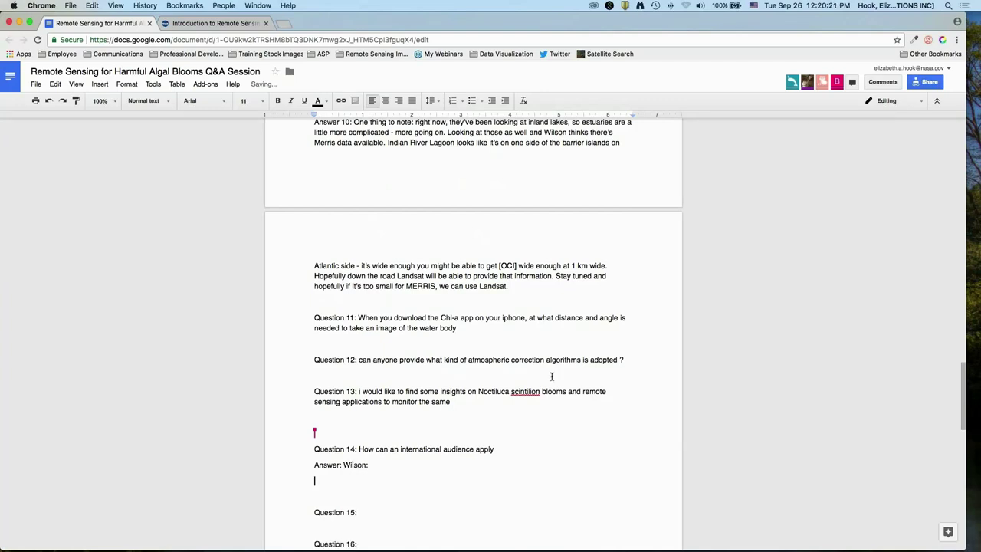
scroll(567, 398, down, 3)
text(The sho)
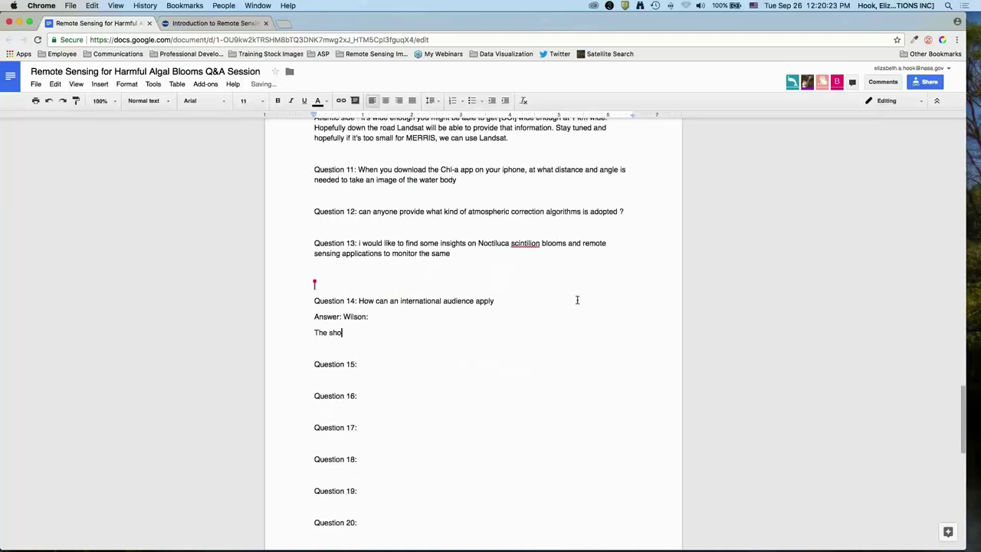
text(rt answer: we won't be expanding the tool b)
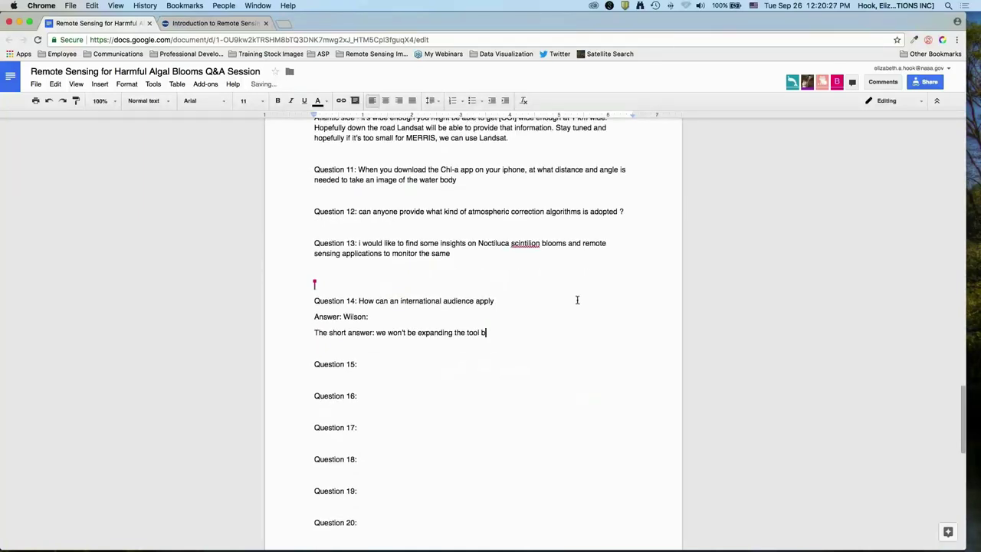
text(eyond the U.S. The current extent )
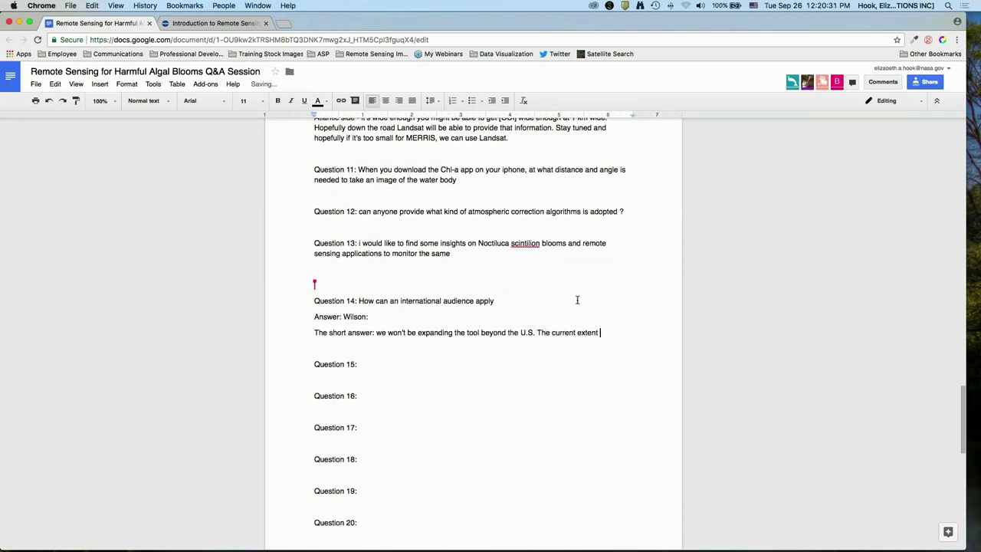
text(is CONUS. A)
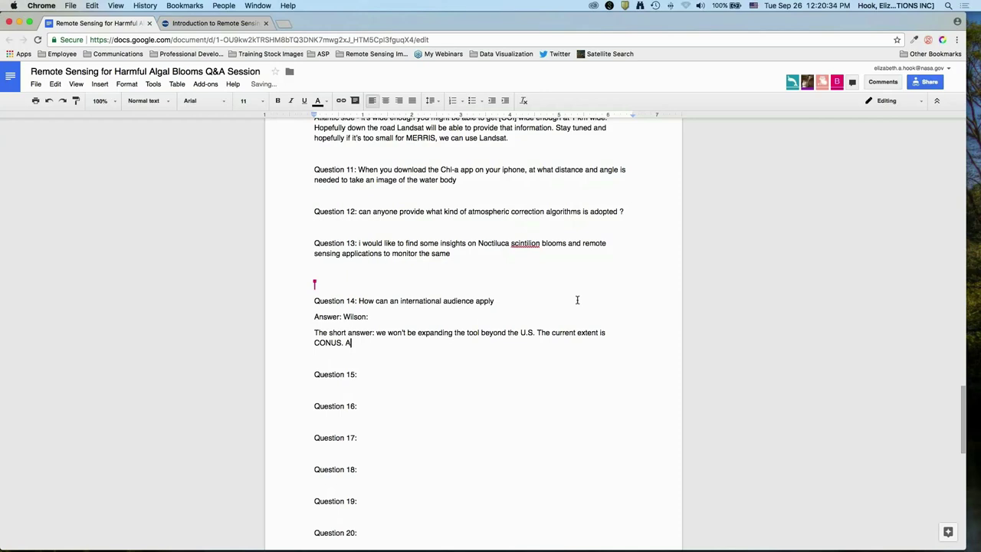
key(BackSpace)
text(However, the ap)
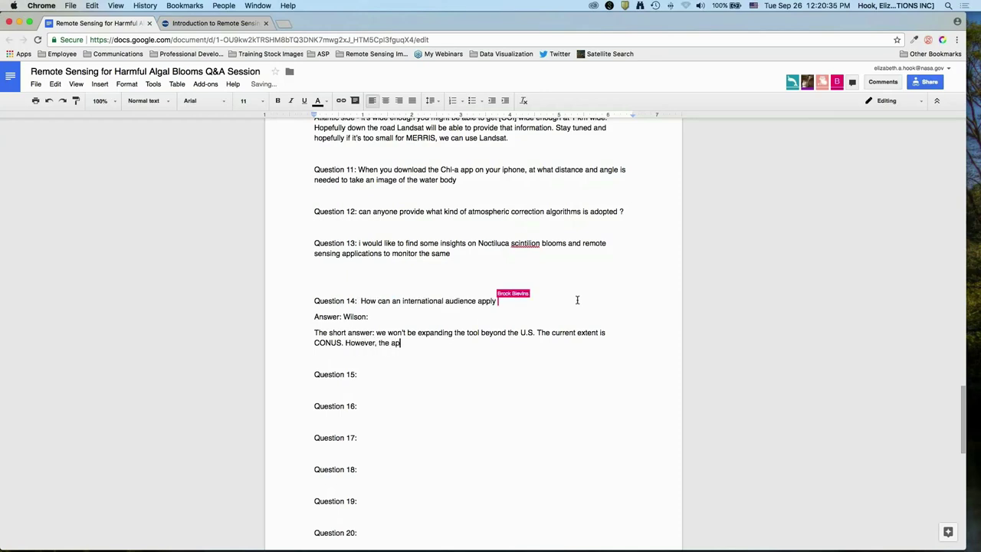
text(proach is viable for an)
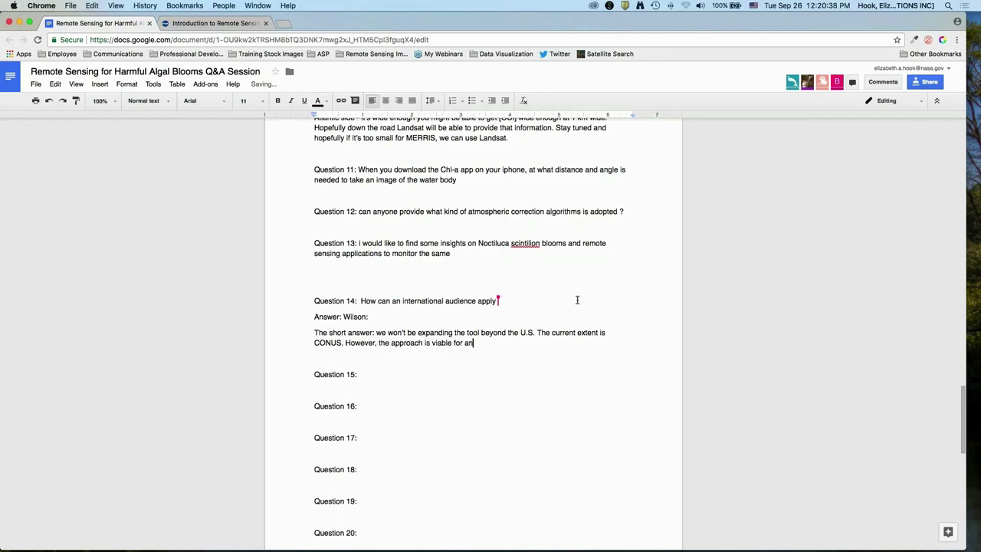
text(ywhere around the world. T)
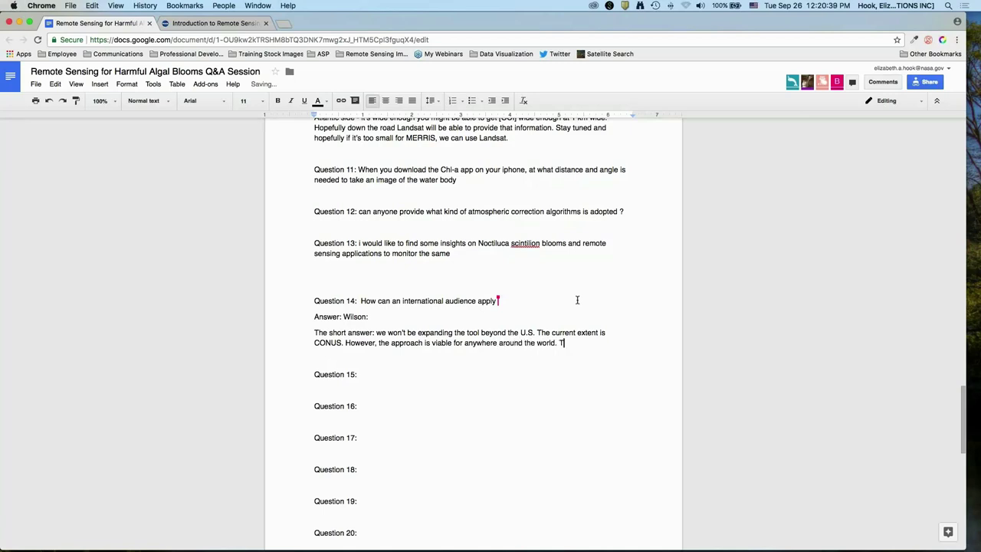
text(he satellites have glo)
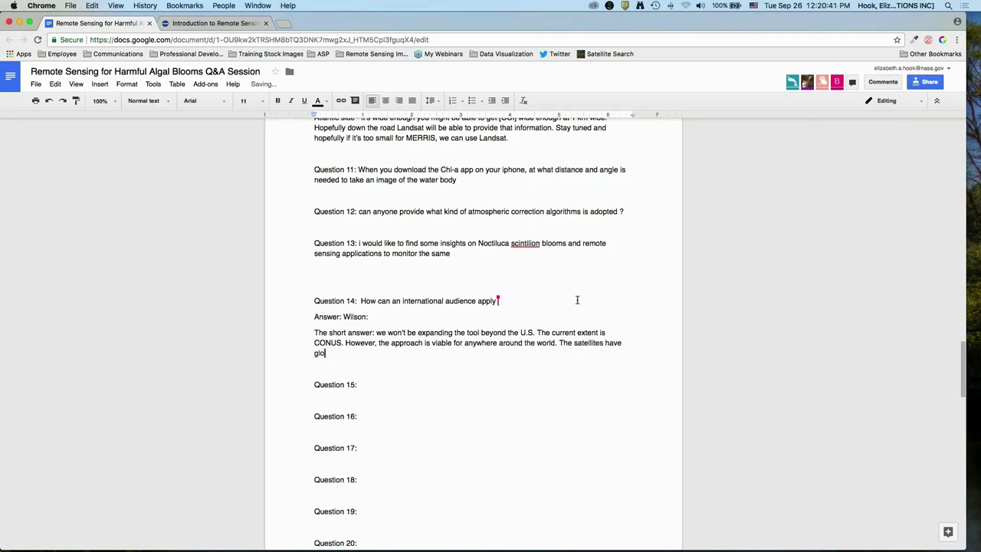
text(bal coverage. Essentially, we'll be makin)
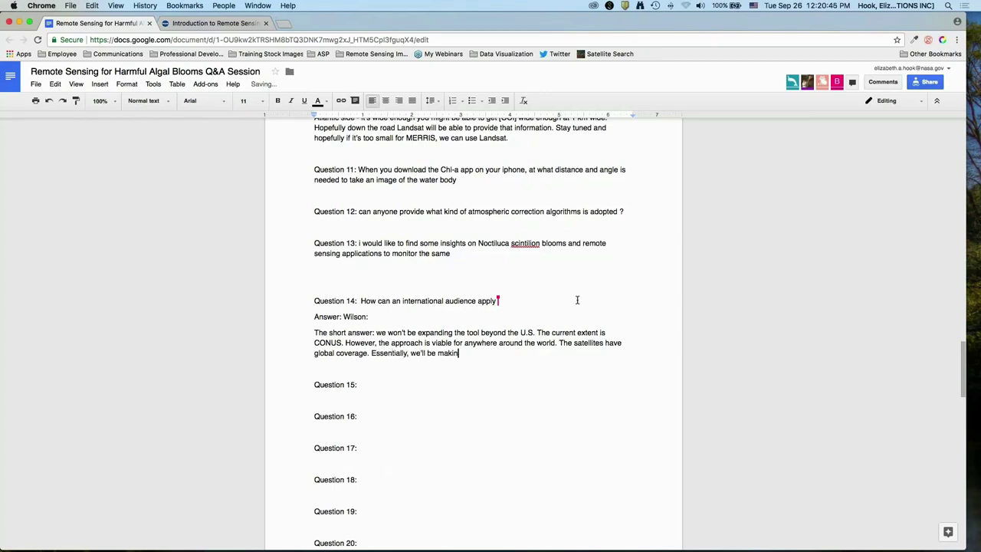
text(g at the end of this project a lot of the co)
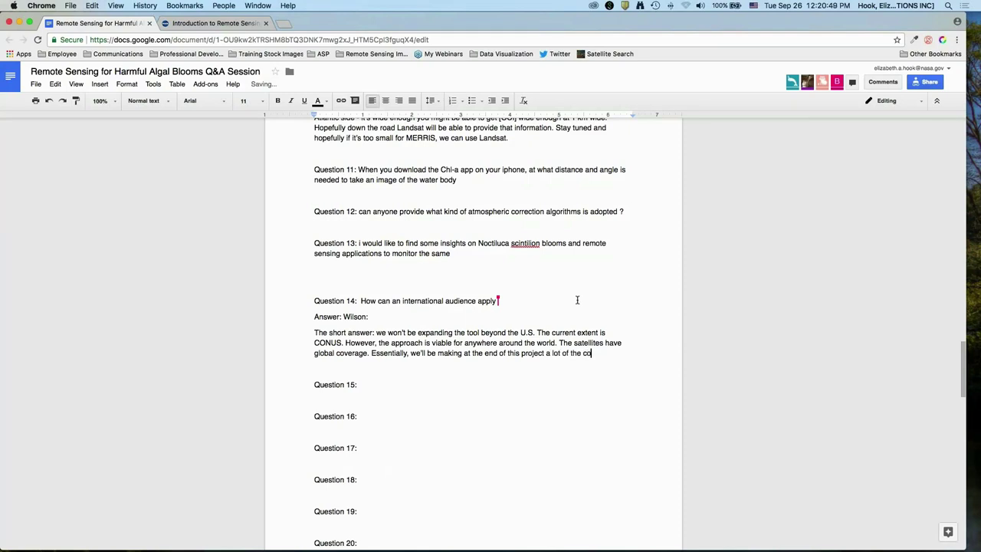
text(de to develop the mobil)
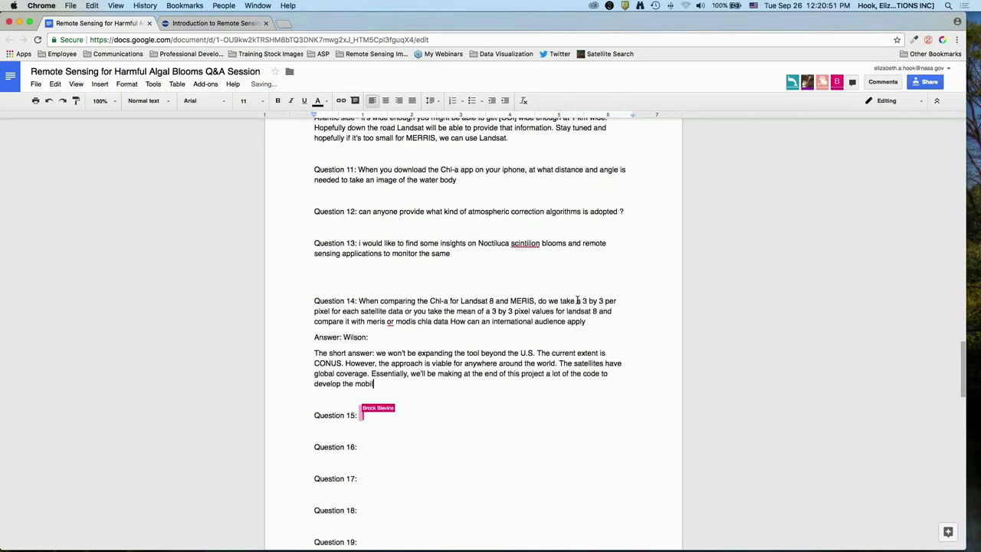
text(e app will be avai)
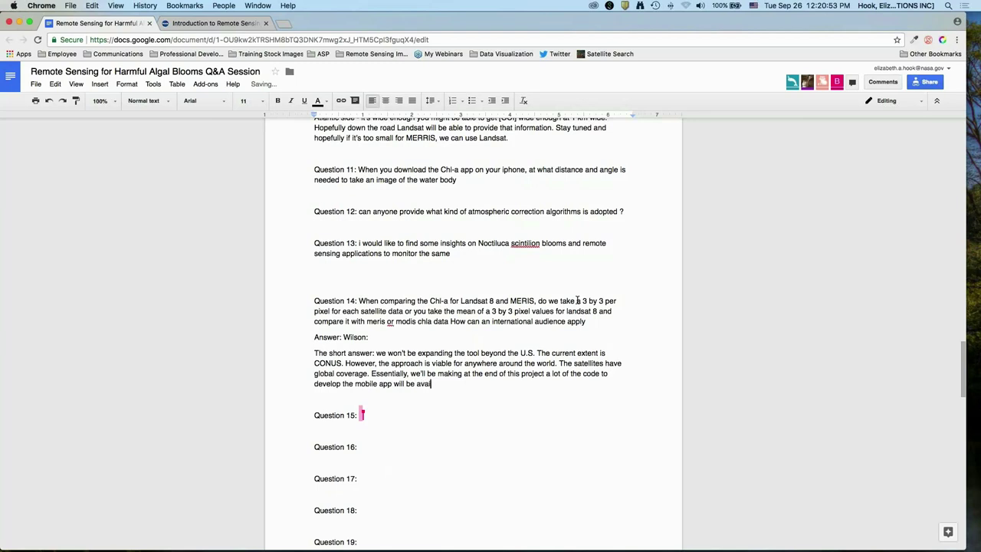
text(lable on GitHUB. Methods for applying extent)
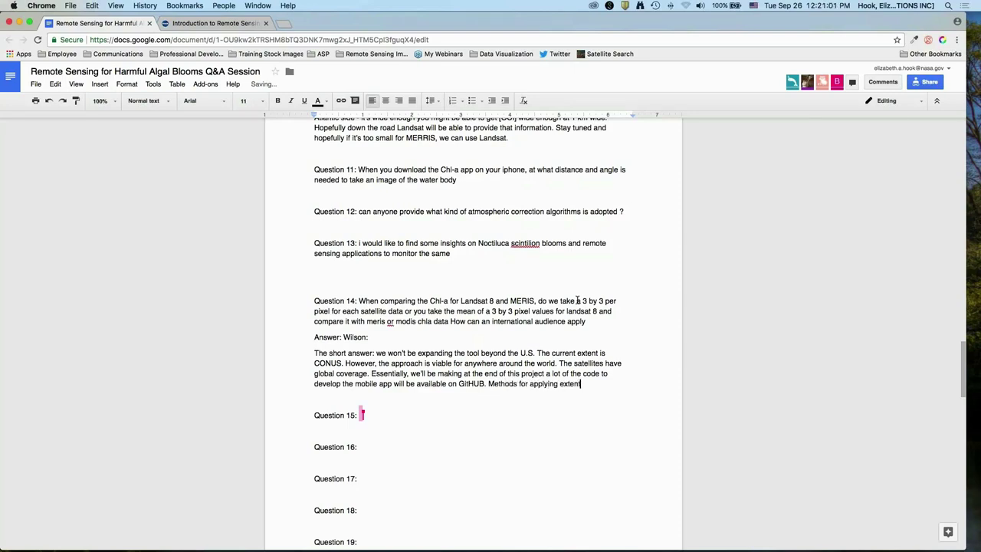
text( and magnitude of HAB)
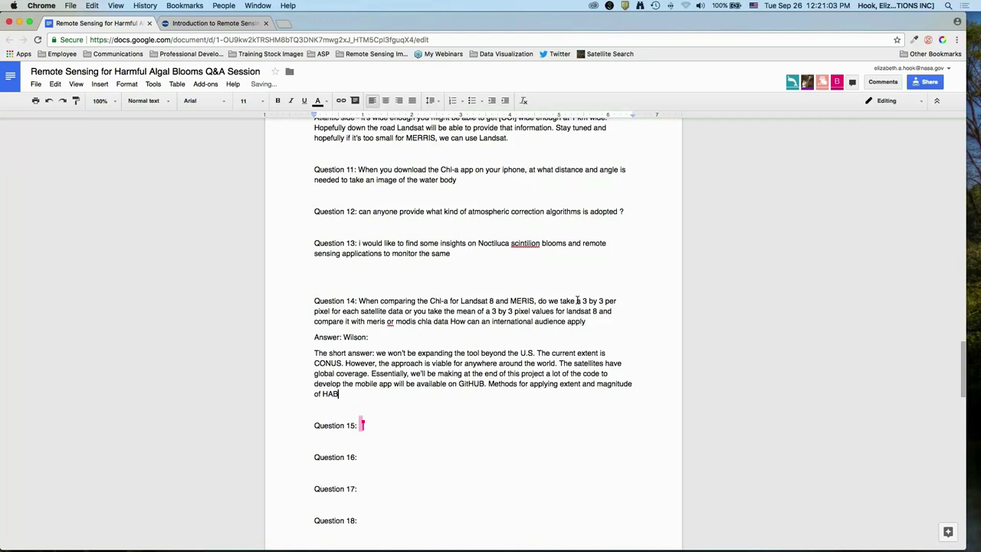
text(s - all things different folks can integrate into their o)
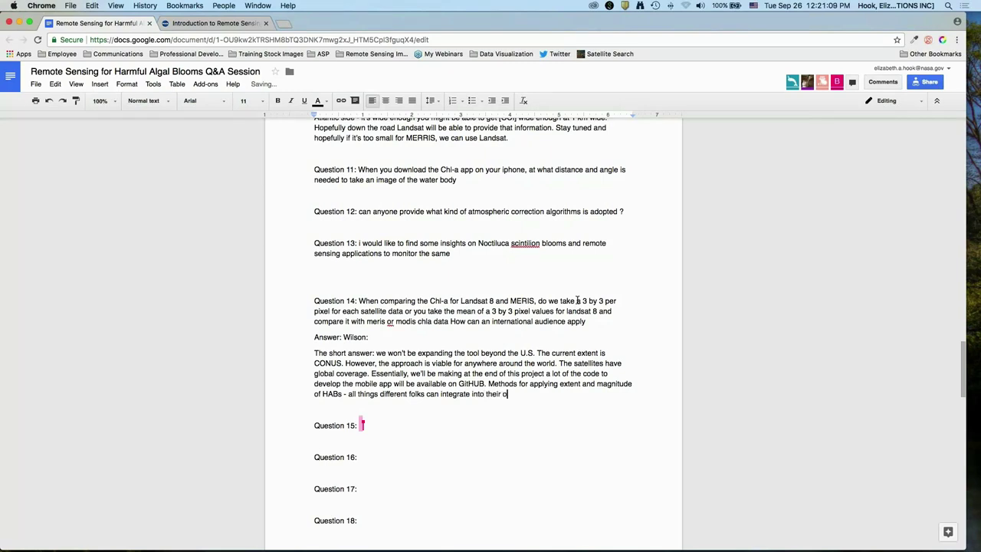
text(wn projects. They can use it to assess )
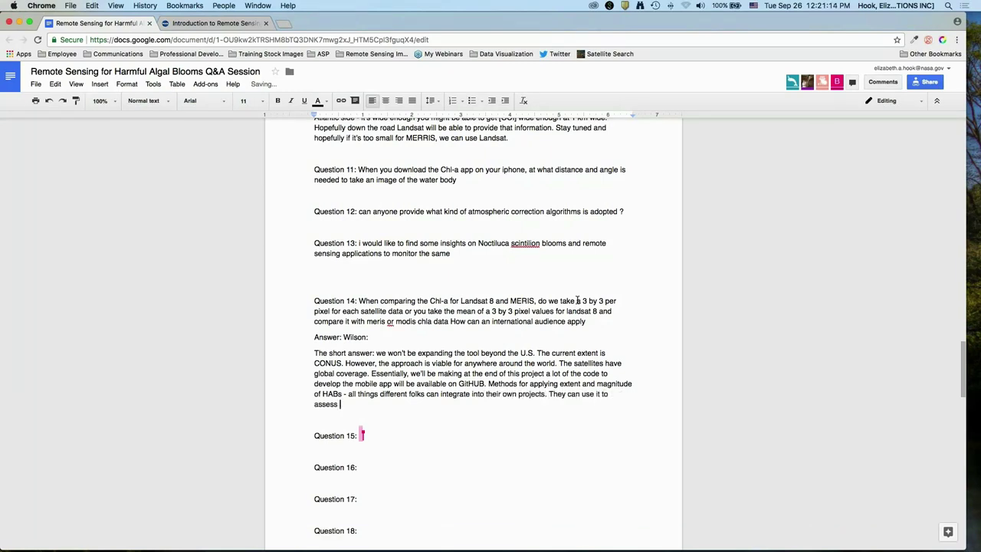
text(where and how much HABs are happ)
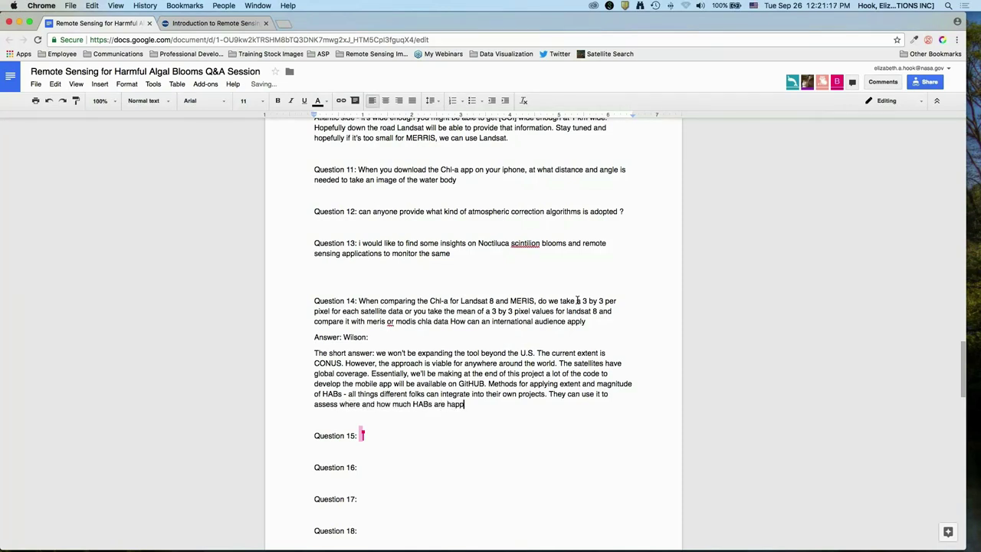
text(ening in)
Type a second answer paragraph on matching satellite data with overpasses to validate it locally.
key(Return)
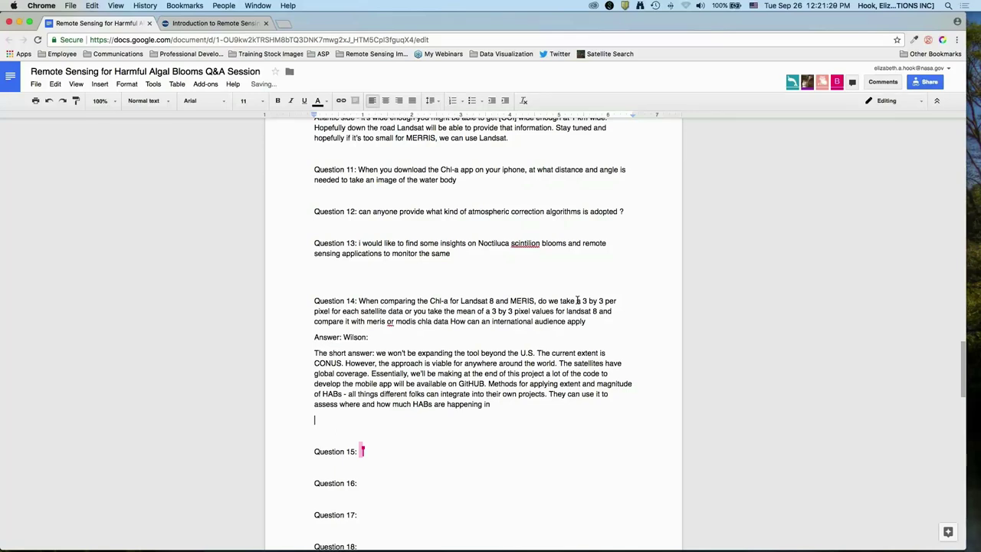
text(Also hoping to apply code to M)
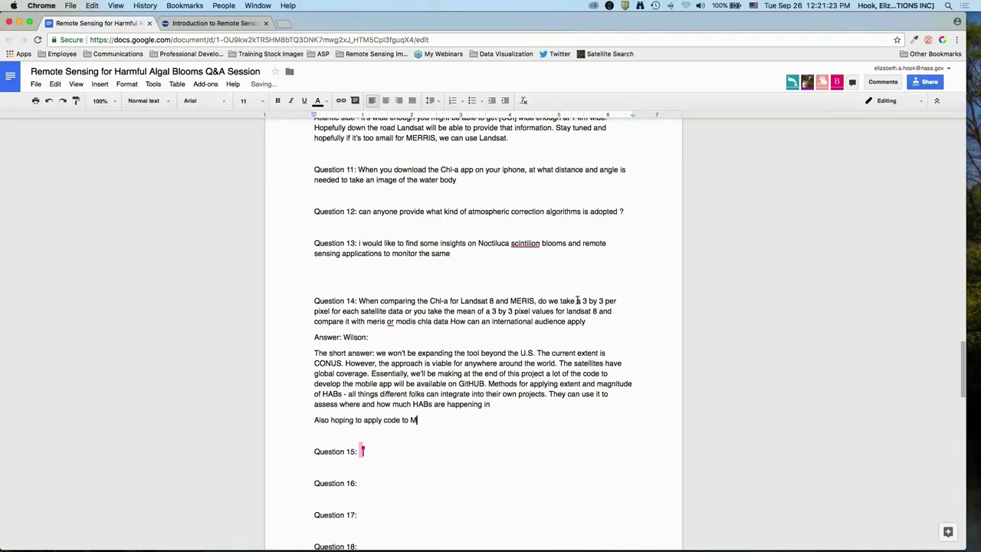
text(a)
key(BackSpace)
key(BackSpace)
text(match satellite data with overpass to val)
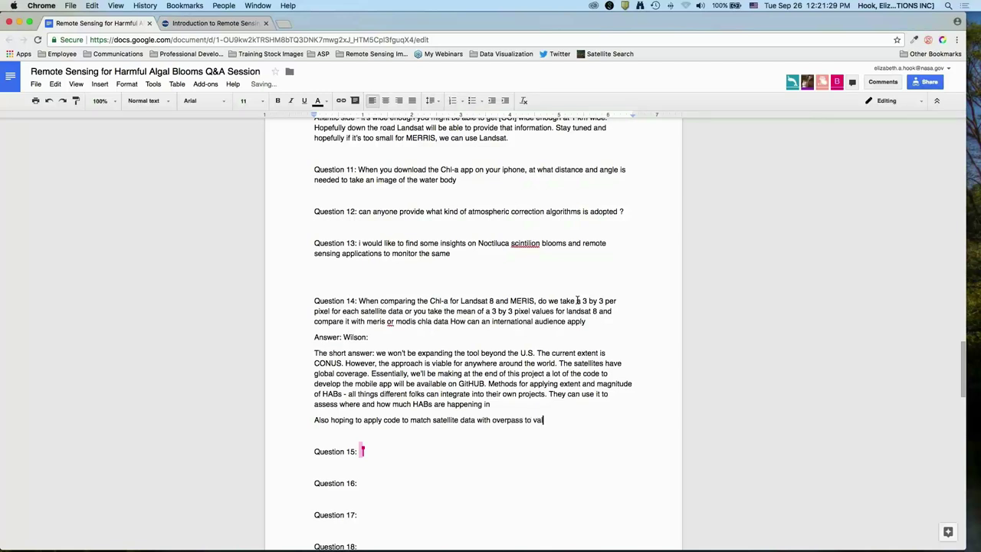
text(idate satellite data locally. You might be ab)
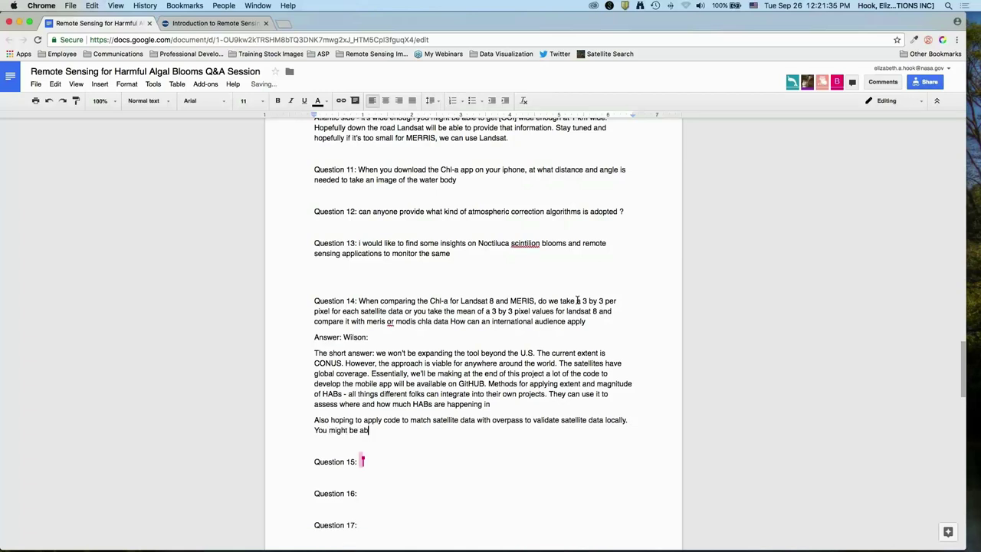
text(le to use that code to pinpoint)
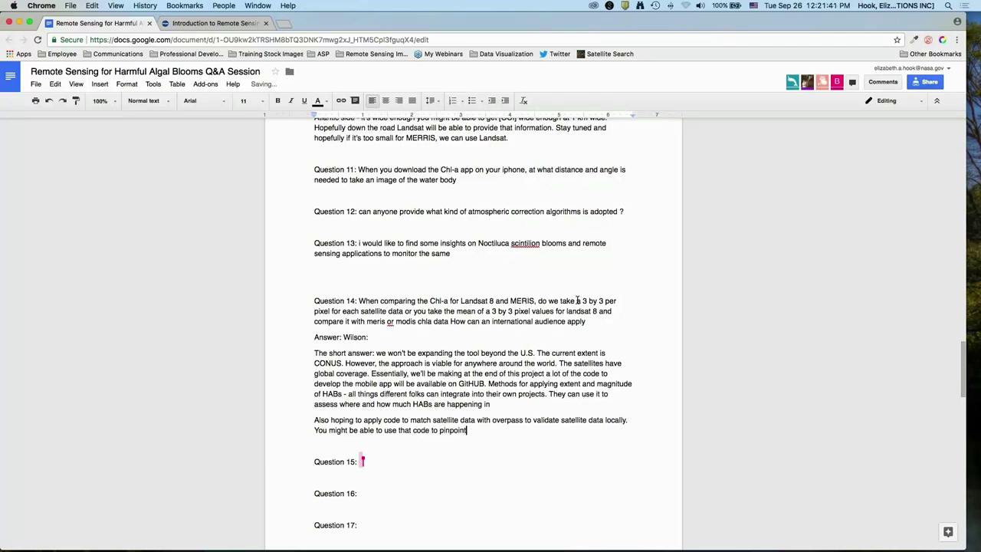
text( when/were)
text(here those mat)
text(ch ups oc)
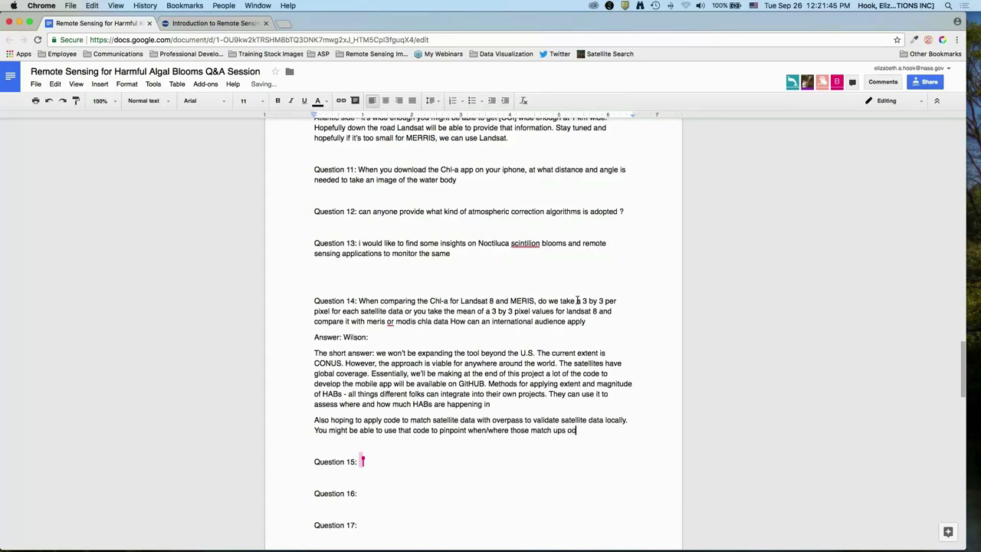
text(cur. And potentially c)
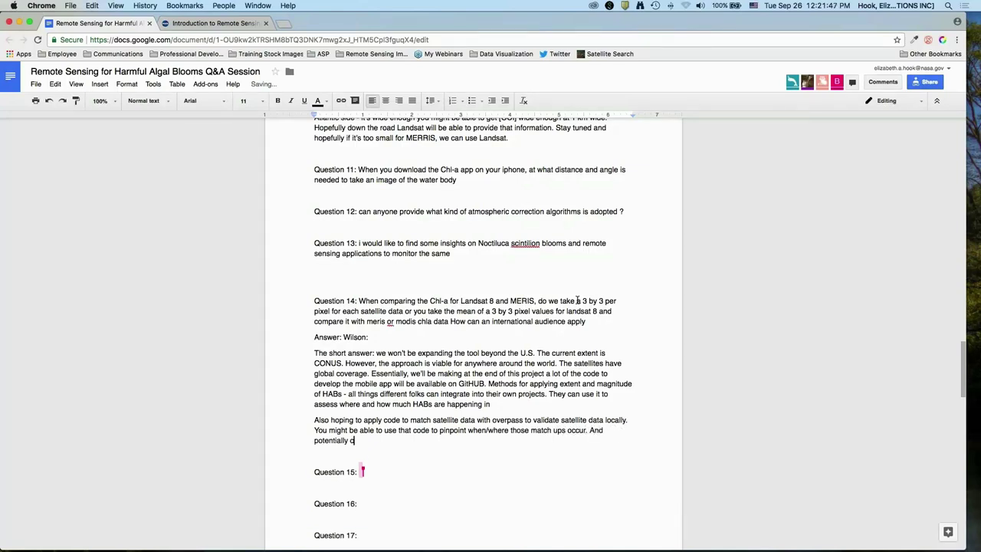
text(hanging parameters in those algorithms)
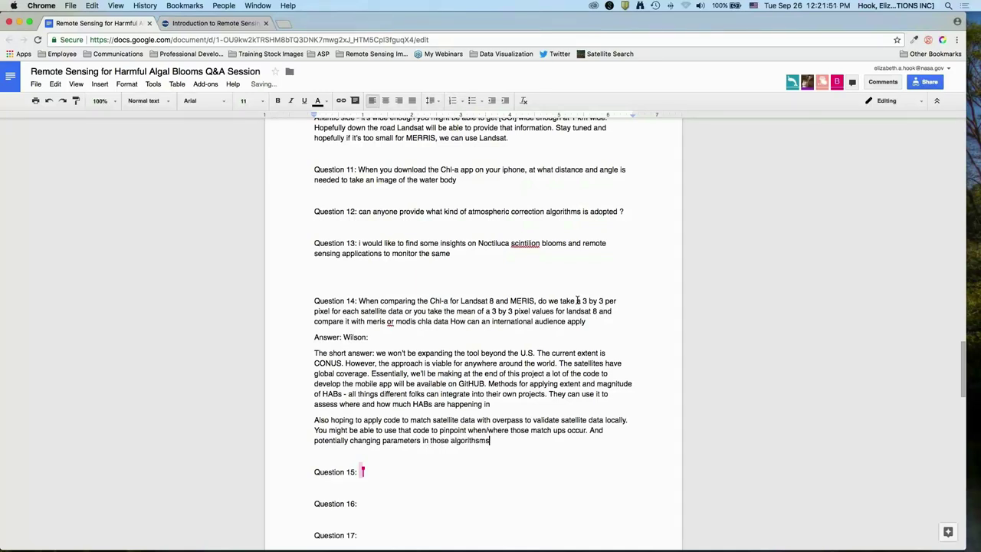
text( to make it more regionally accurate)
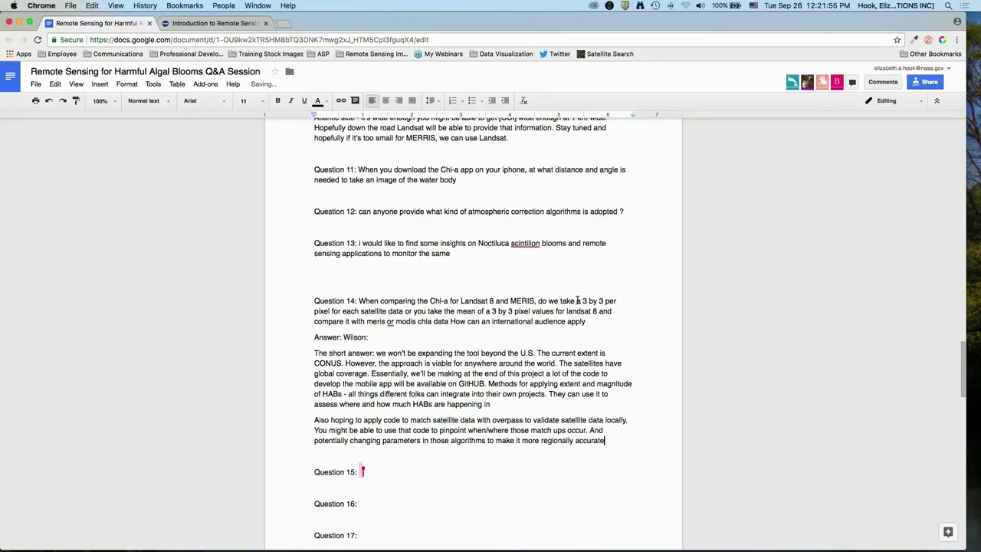
text(. You're we)
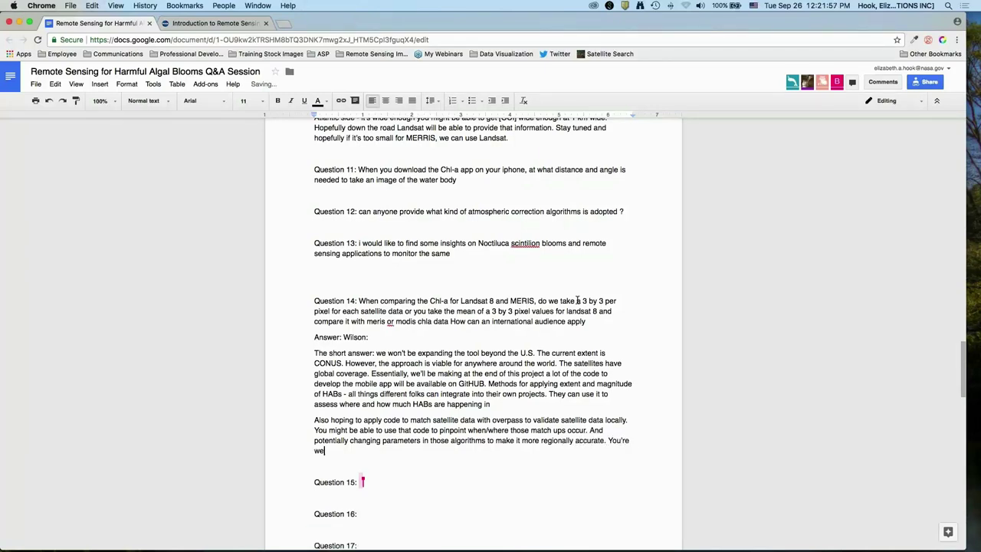
text(lcome to con)
text(tact Wilo)
text(on or other fol)
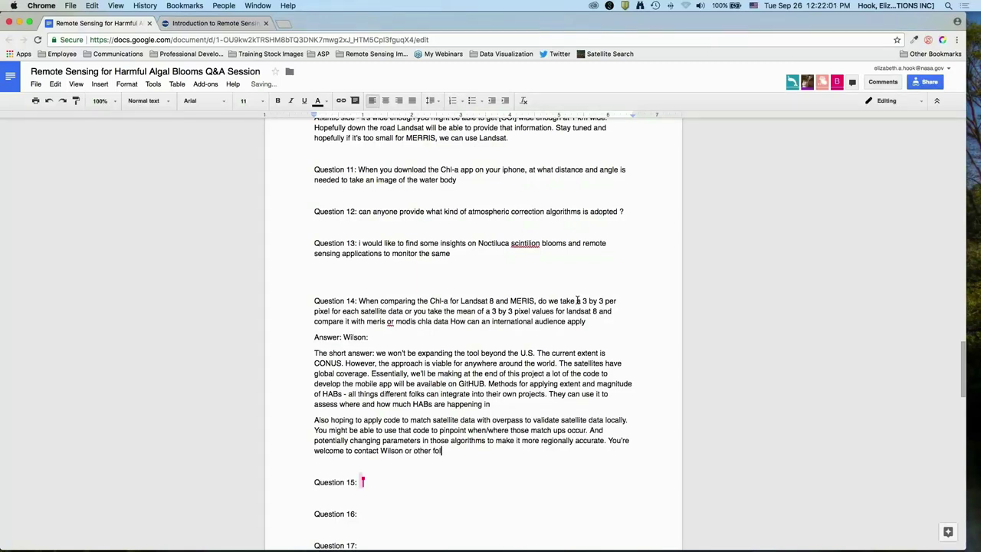
text(ks on the project o)
text( ask advice if you want t)
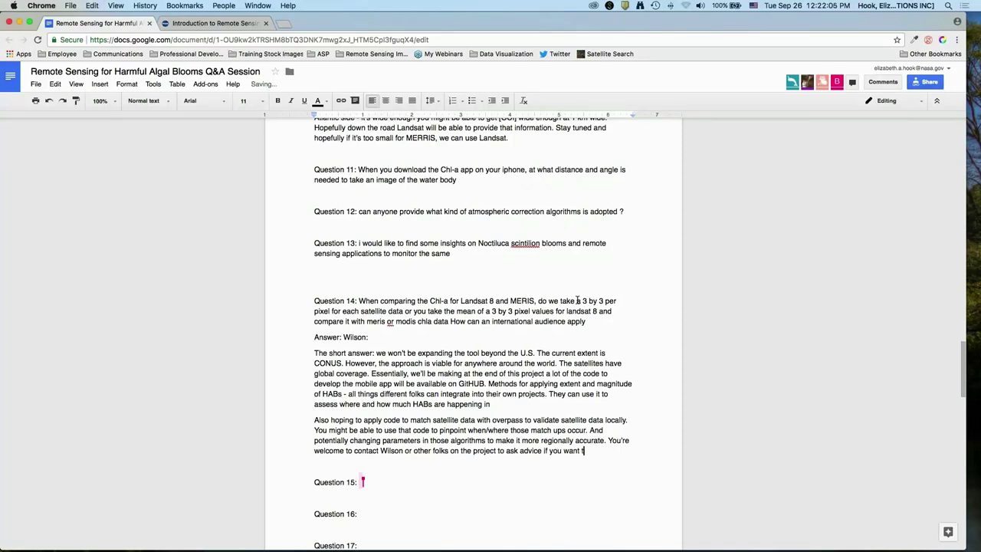
text(o do it in your own area. Bu)
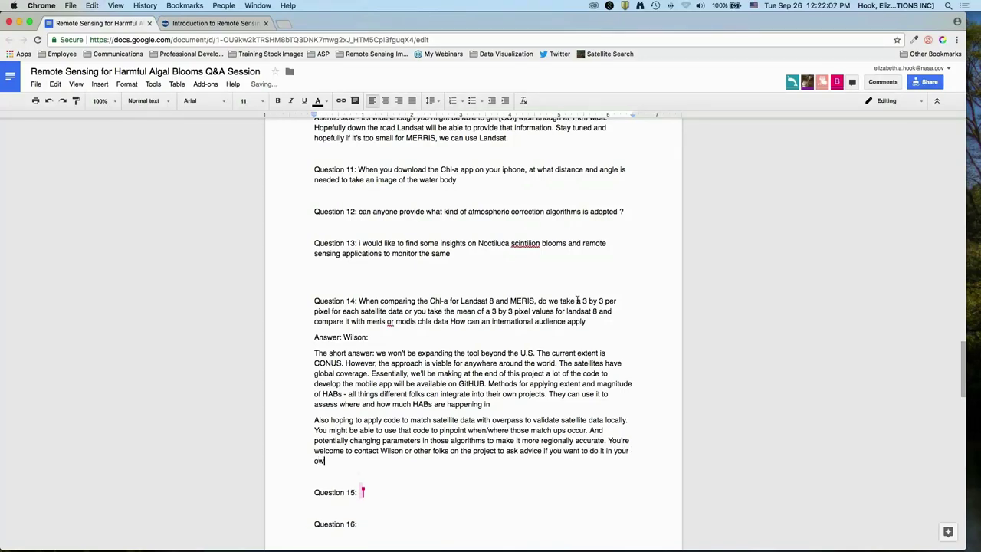
text(t given the data avail)
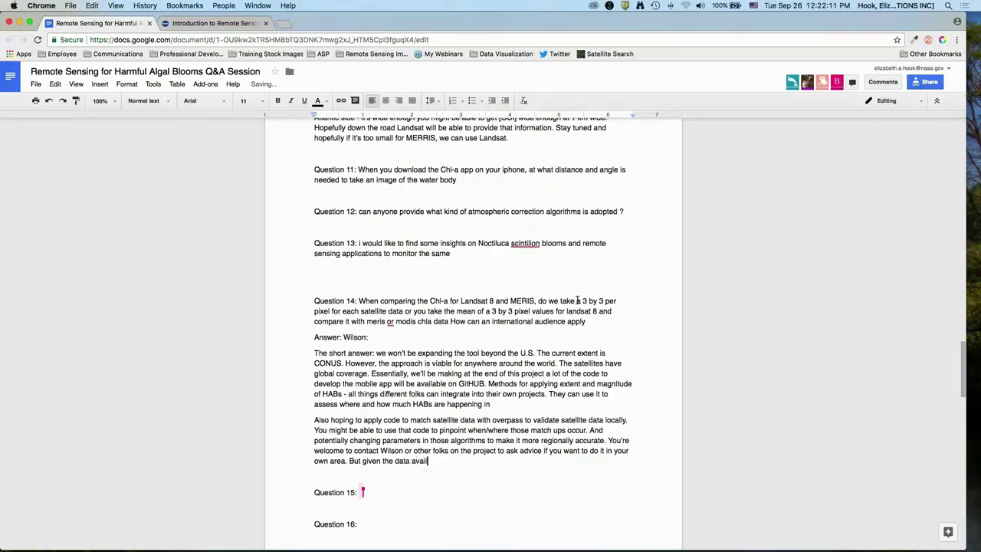
text(ablety and the o)
text(ols down t)
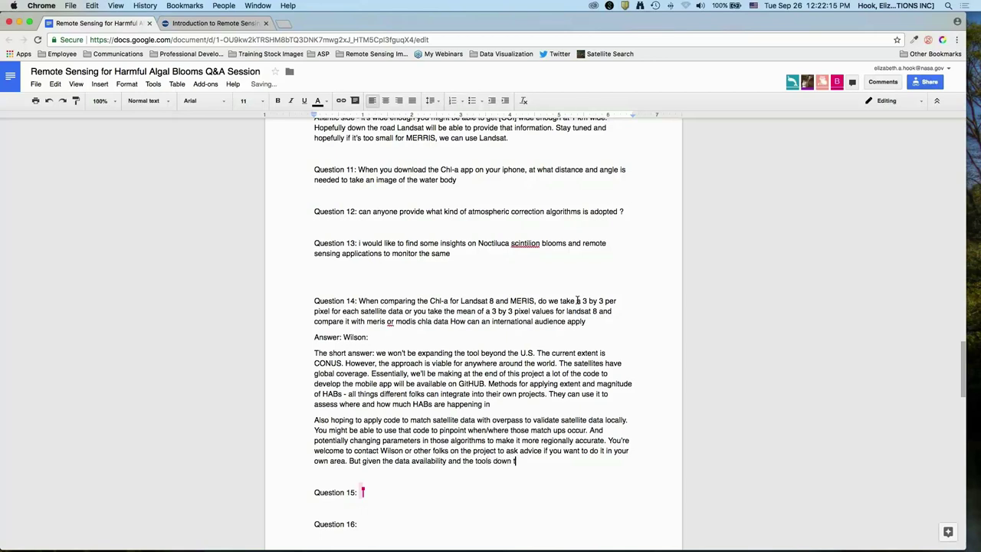
text(he road, it should be something people can do )
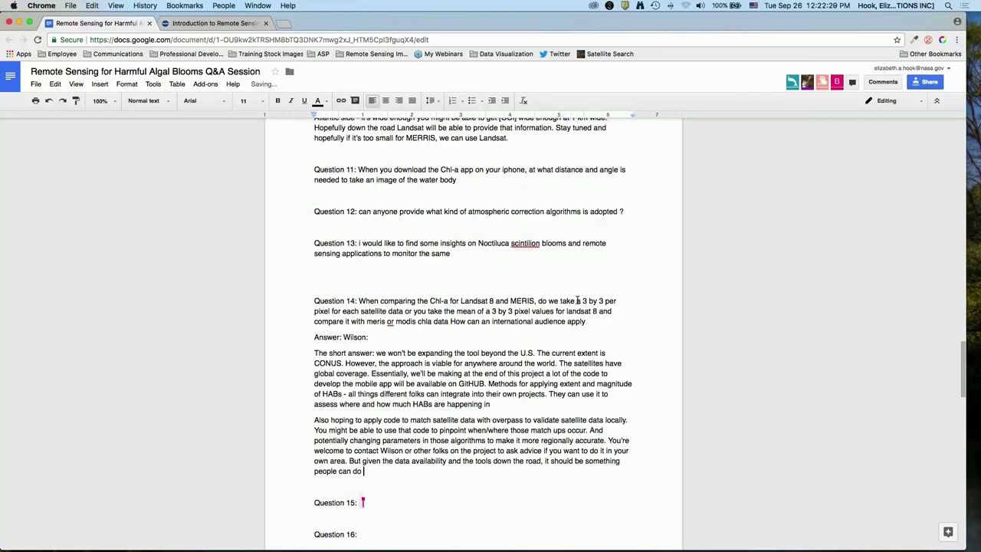
text(anywehere in the rorld.)
Move the international audience question onto its own line labelled 'Question 15:'.
click(451, 321)
key(Return)
key(Return)
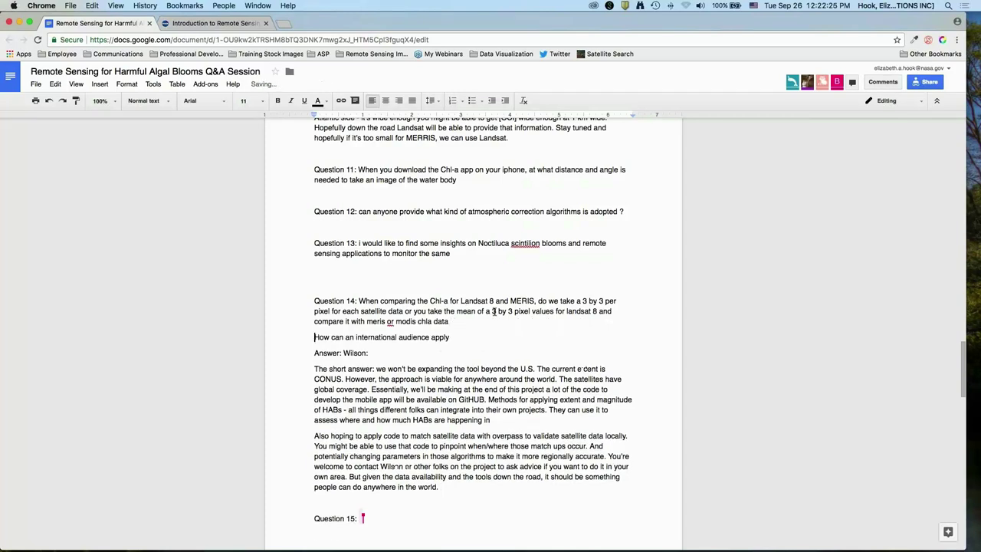
text(Question 15:)
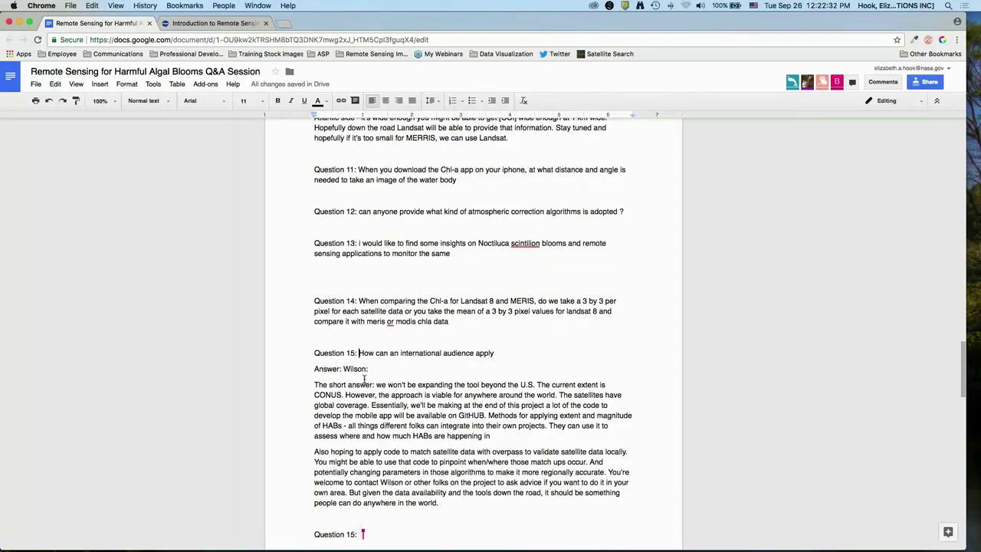
scroll(519, 403, down, 3)
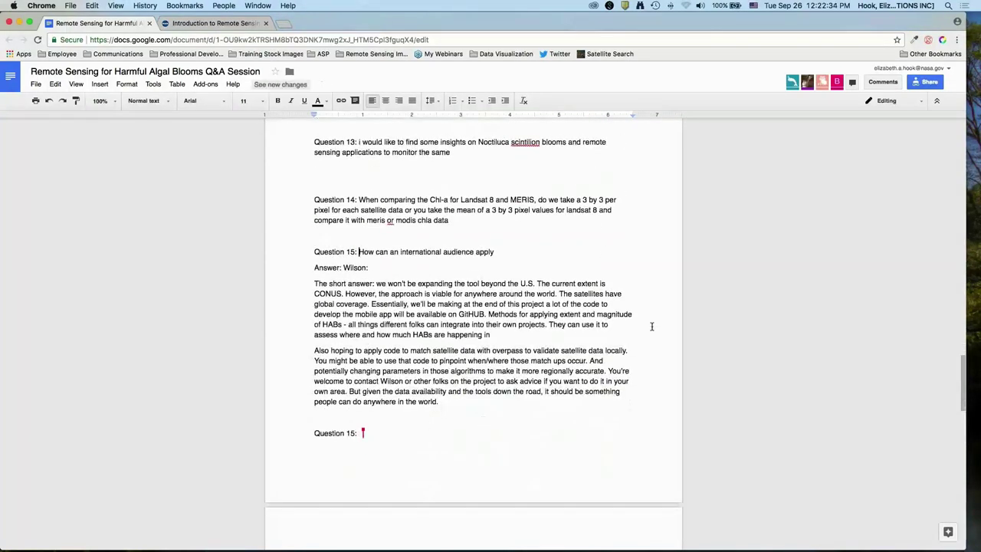